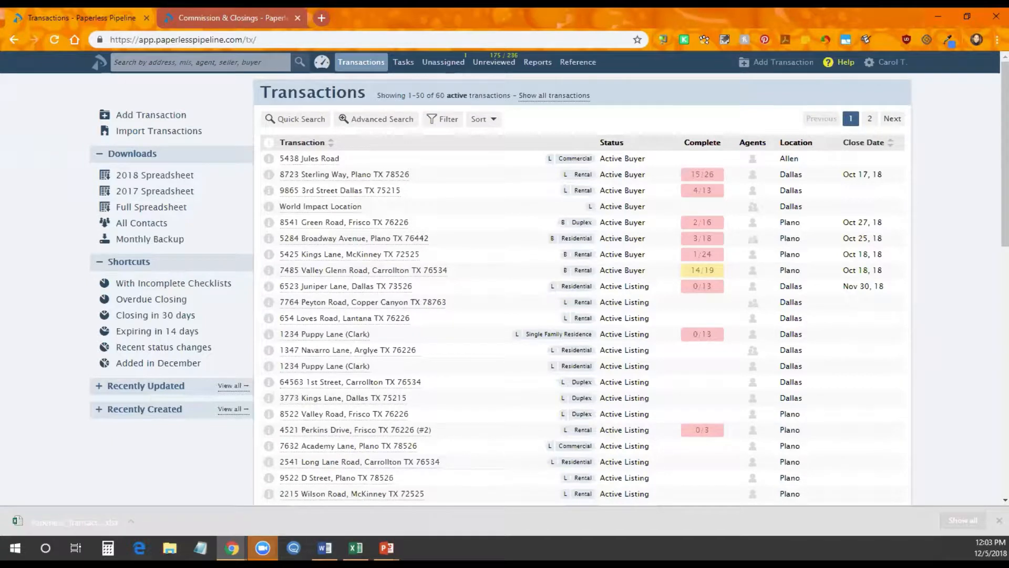
Open the Company-wide, Last Month Commission & Closings report and cancel its download
left_click(537, 63)
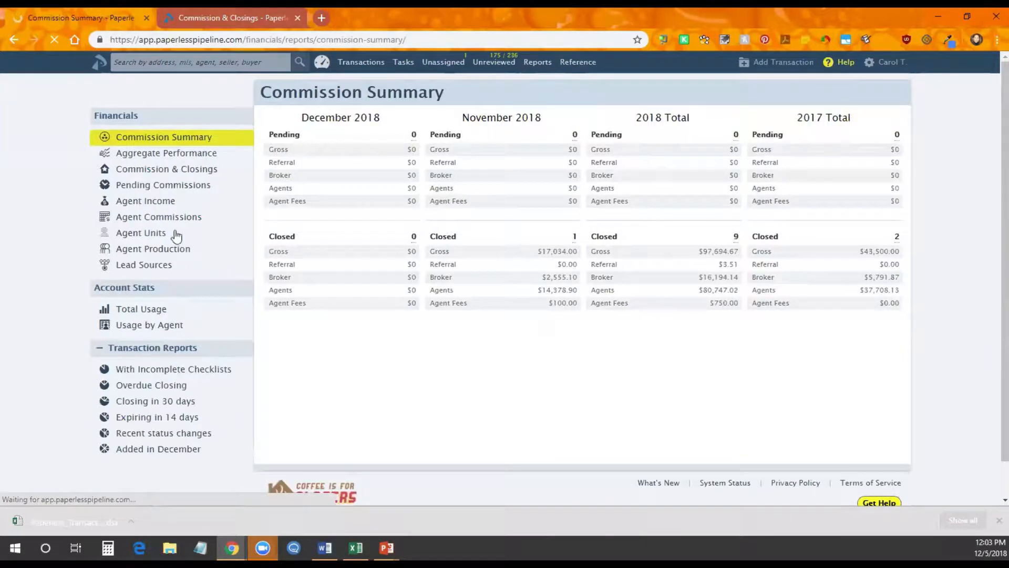
left_click(182, 216)
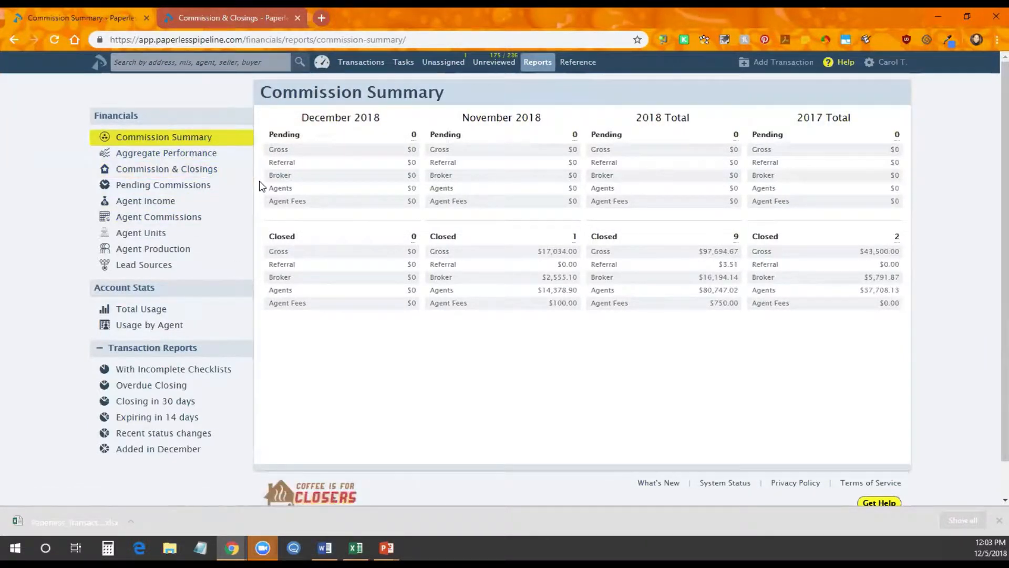
left_click(245, 174)
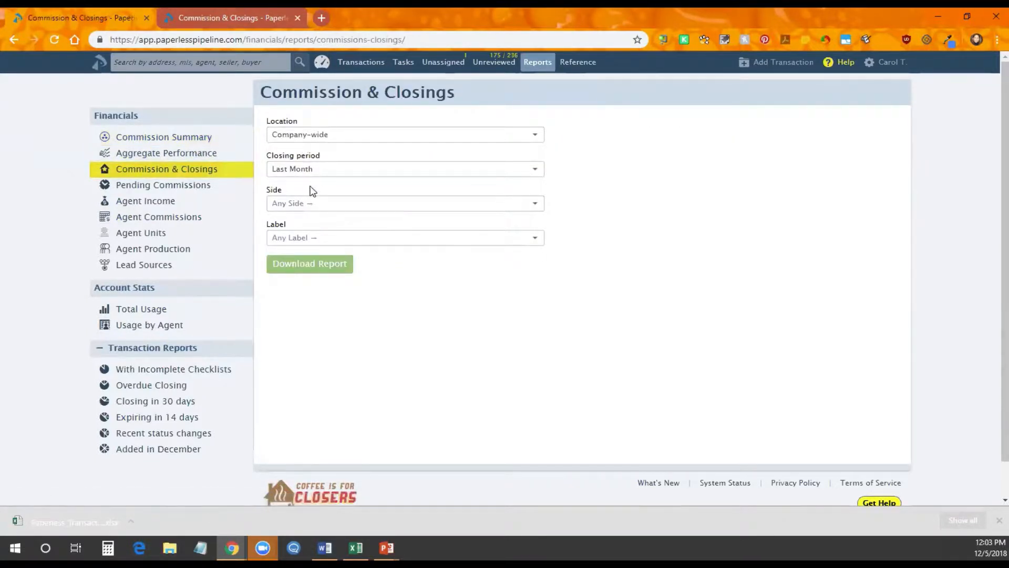
left_click(293, 265)
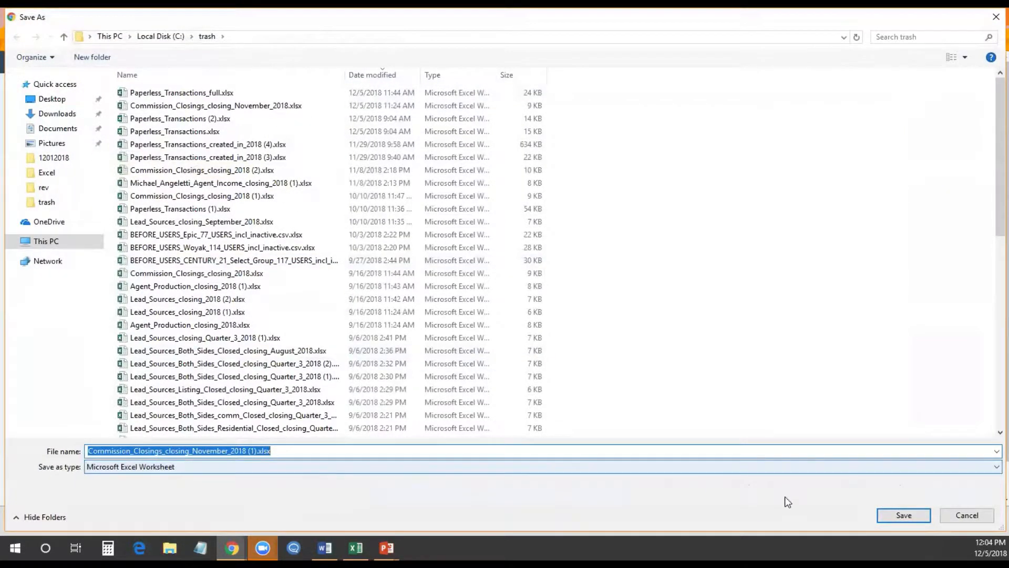
left_click(961, 515)
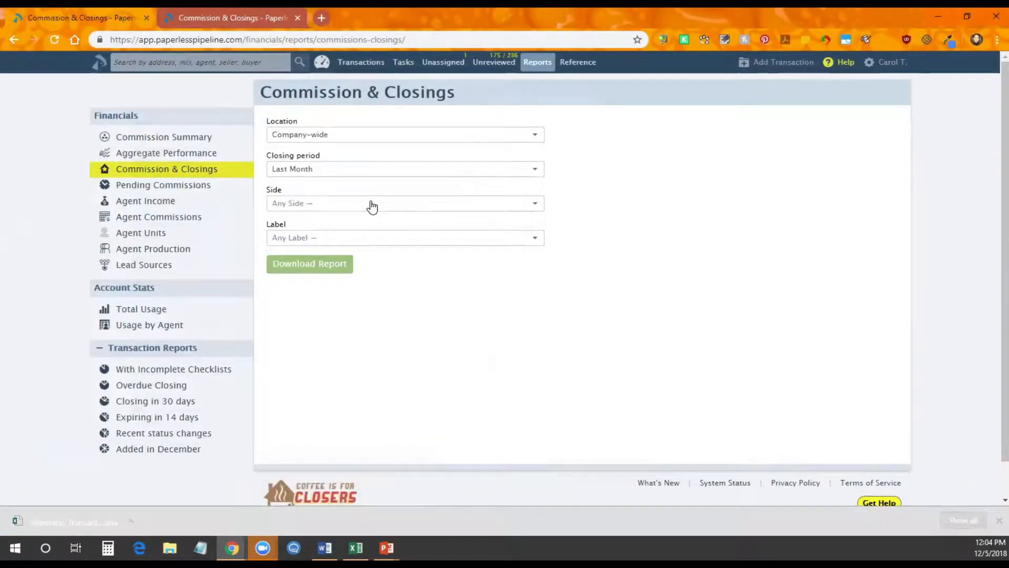
Return to the Transactions list and bring Paperless_Transactions_full.xlsx forward in Excel
mouse_move(337, 80)
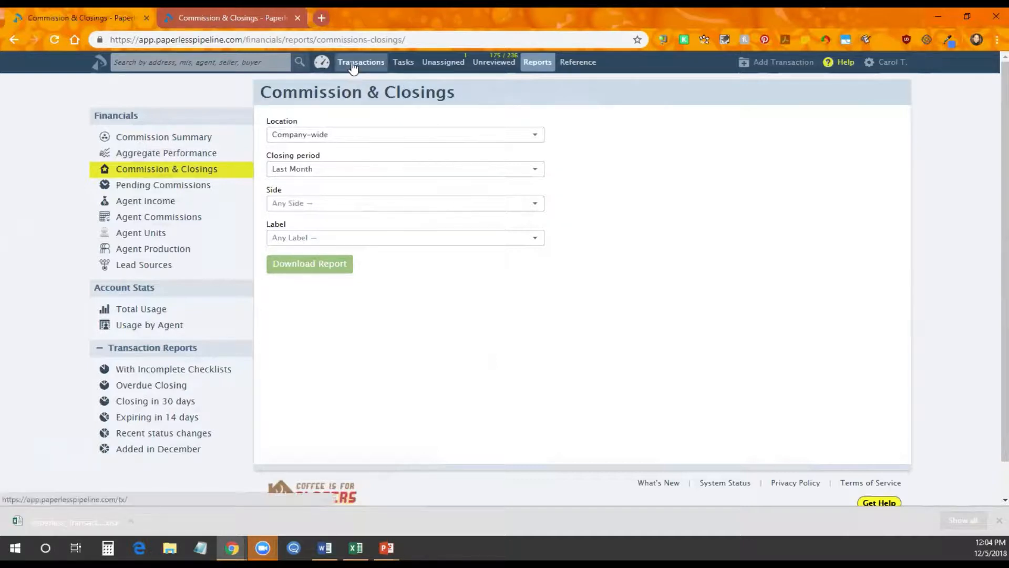
left_click(352, 63)
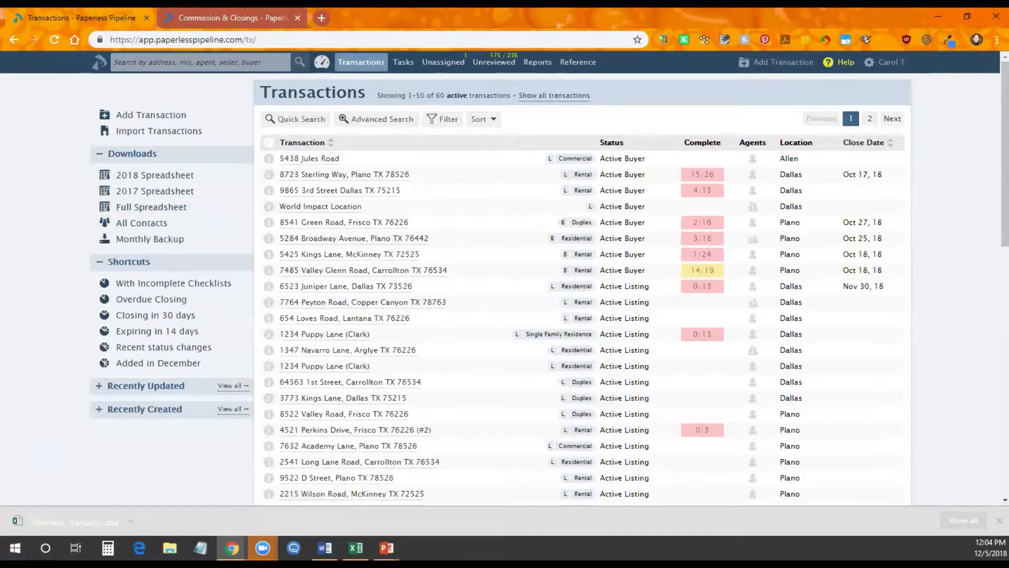
left_click(355, 548)
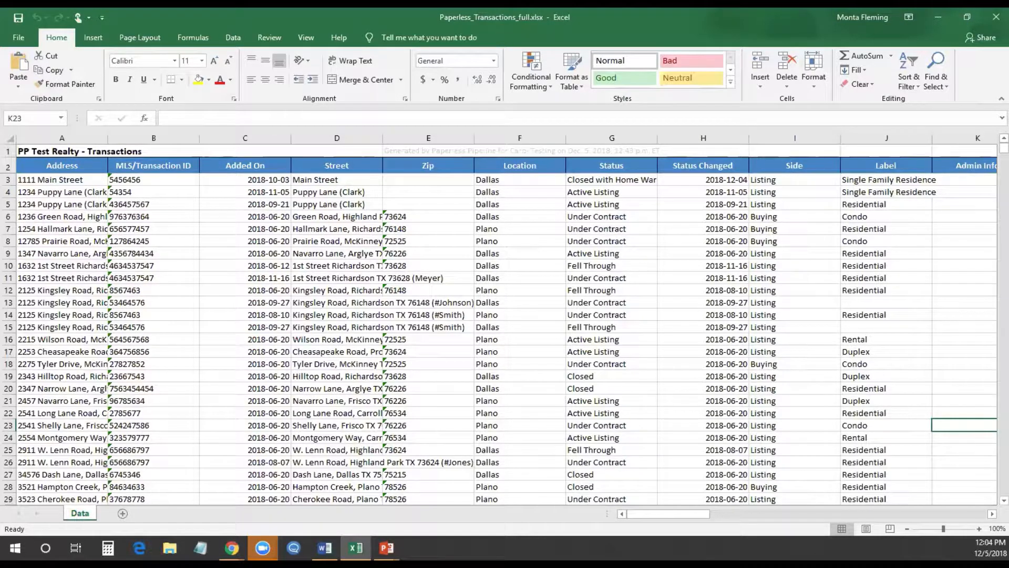
Bring Paperless_Transactions.xlsx to the front and try selecting the whole sheet, column B and row 4
left_click(325, 547)
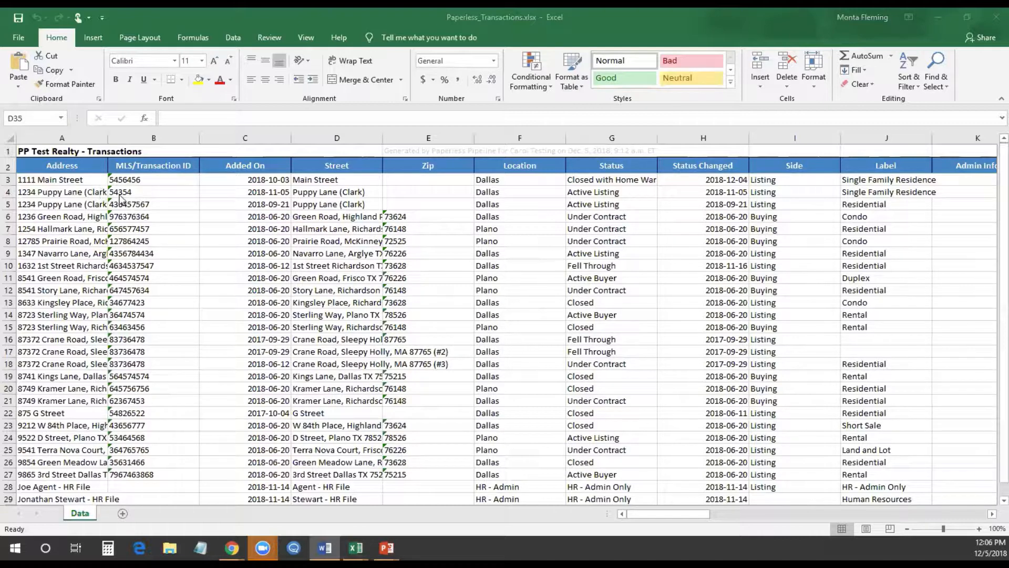
left_click(9, 139)
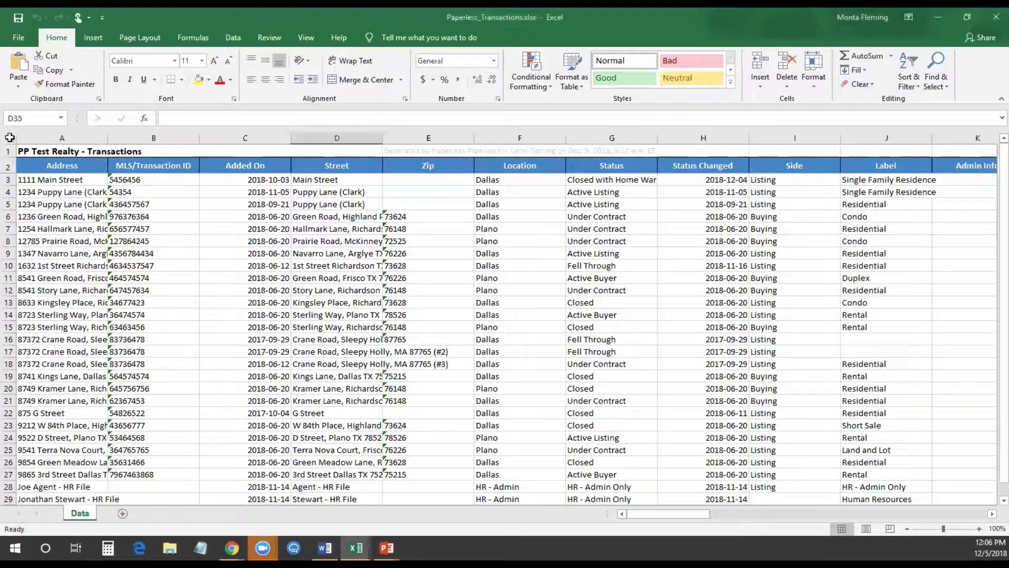
left_click(6, 137)
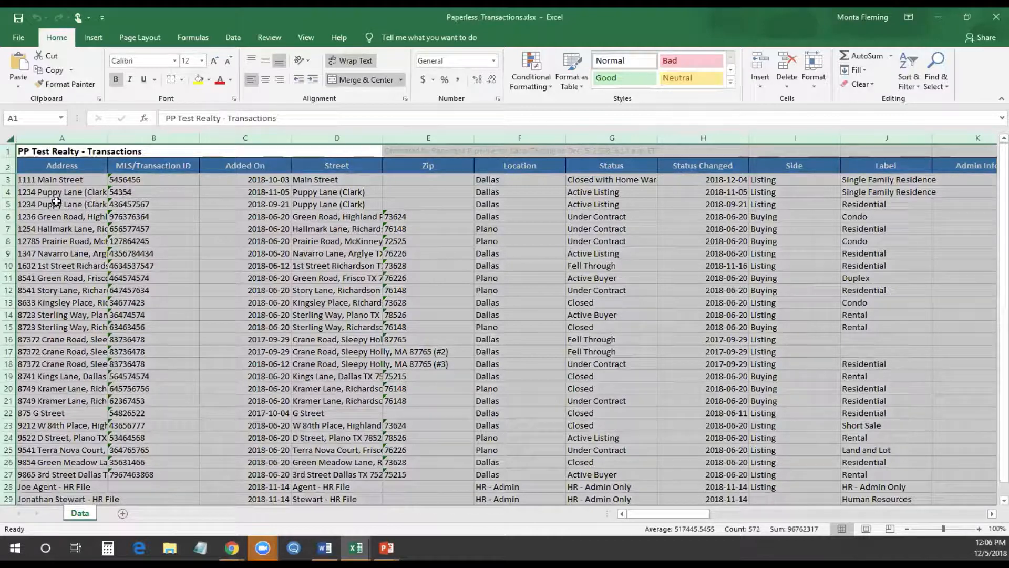
left_click(167, 135)
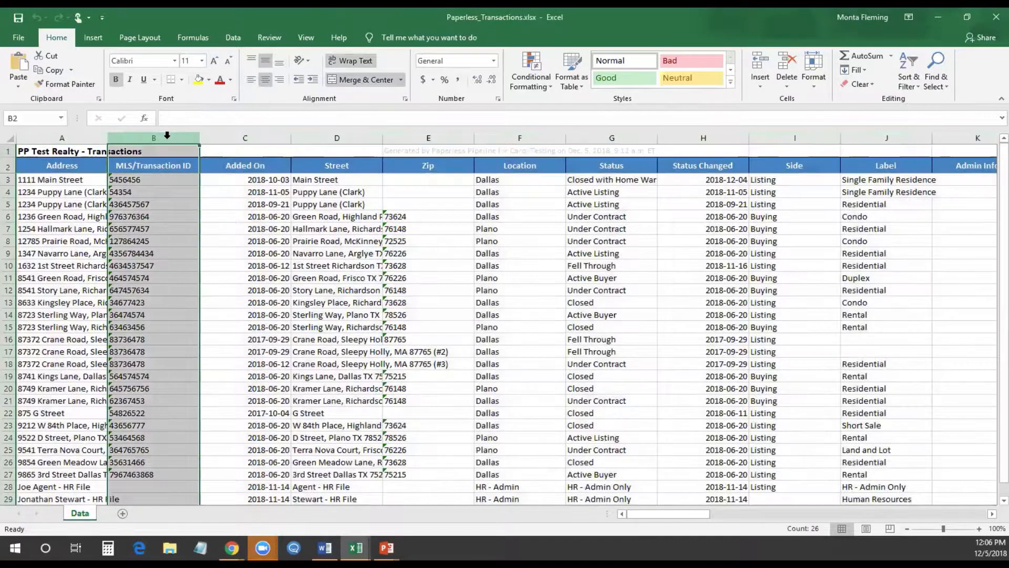
left_click(10, 192)
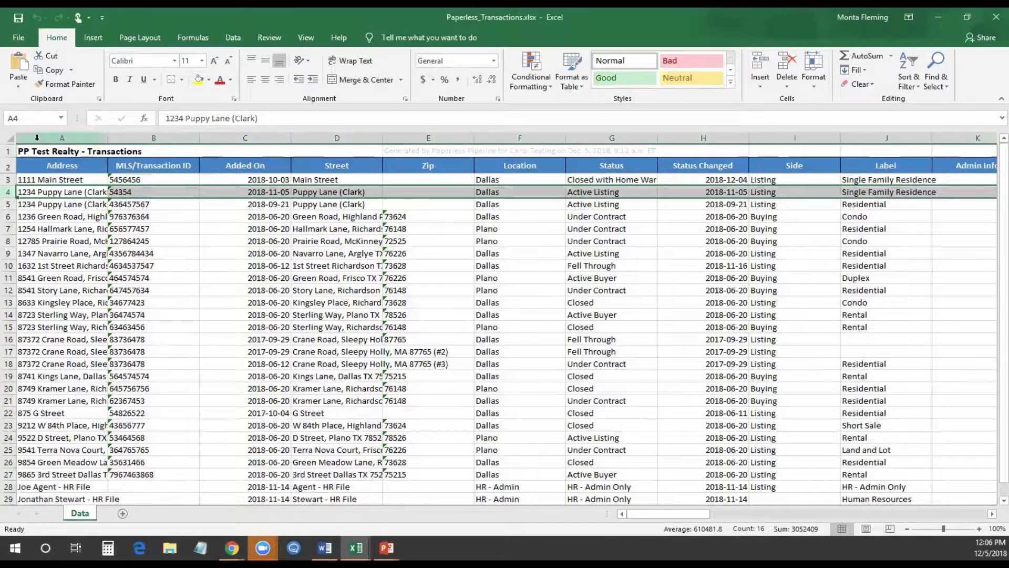
left_click(7, 138)
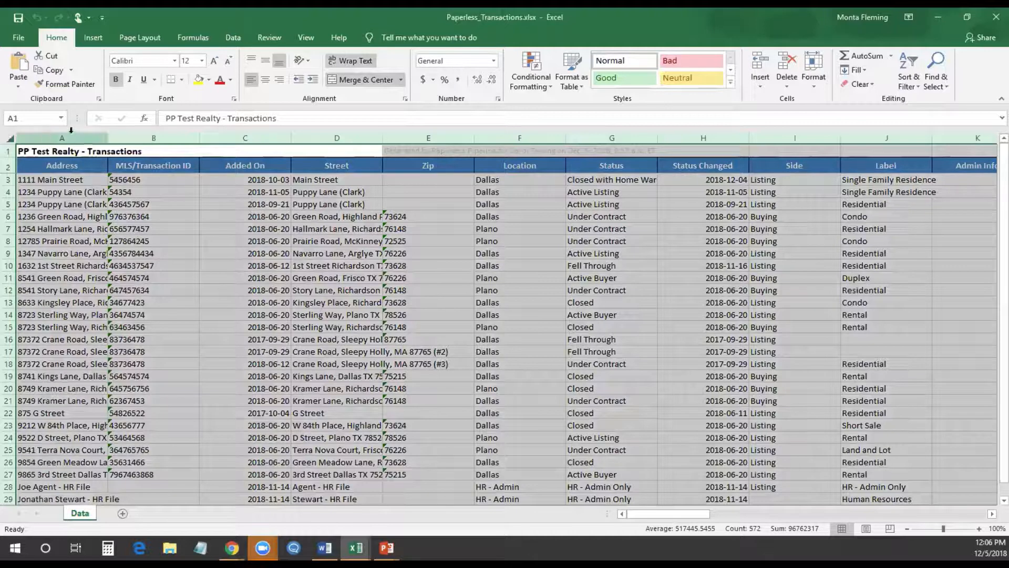
Auto-fit all columns to their contents and reset header row 2 to standard height
double_click(106, 136)
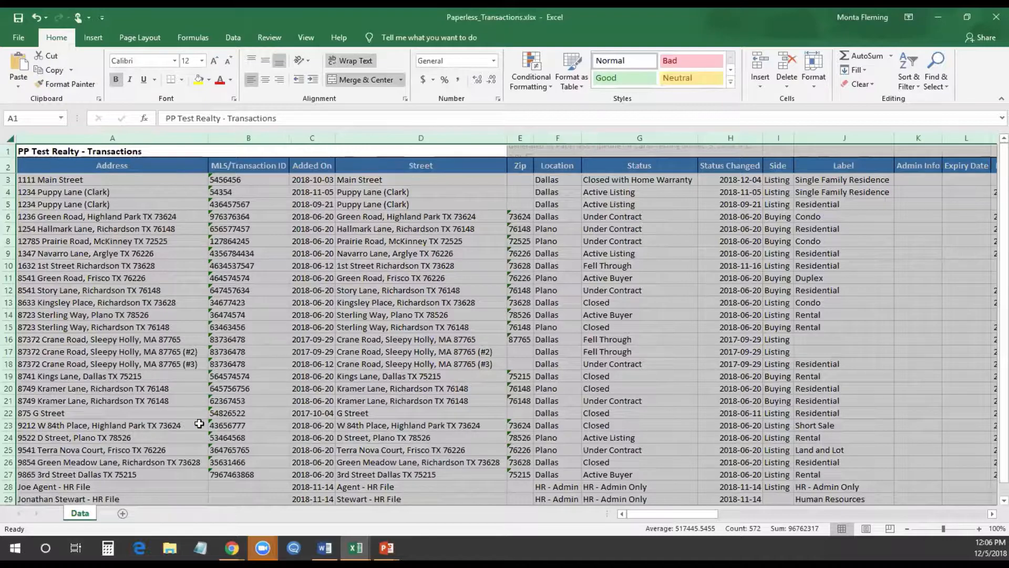
scroll(200, 423, "down", 5)
scroll(198, 417, "up", 5)
double_click(7, 226)
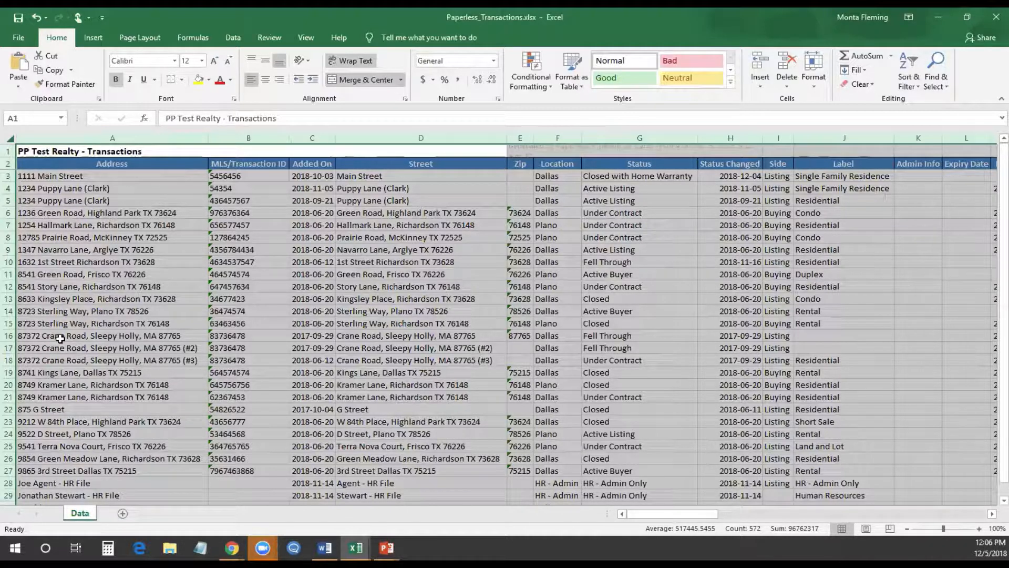
Resize every column to one width, then auto-fit all columns again
left_click(232, 332)
left_click(10, 139)
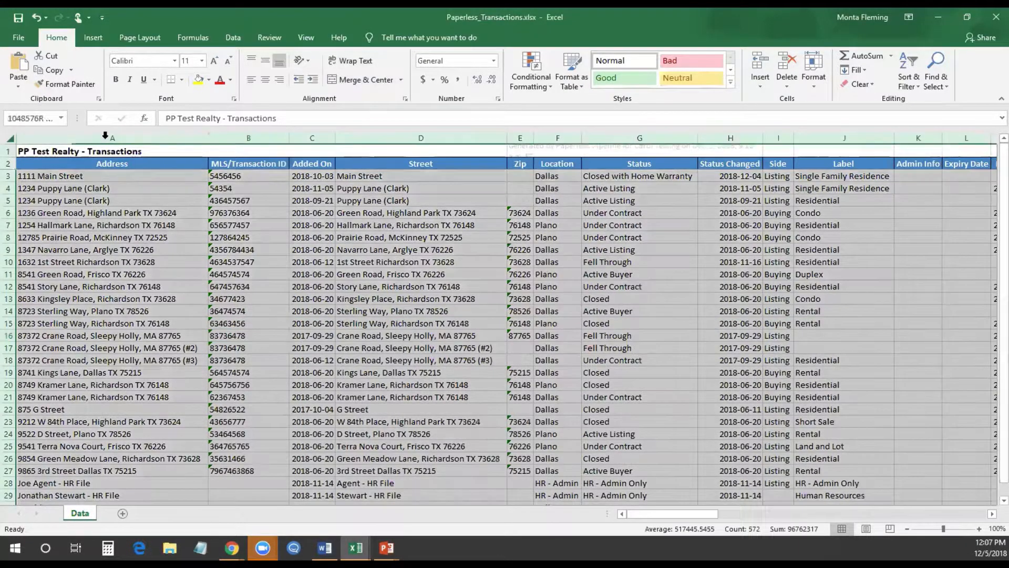
left_click_drag(206, 136, 69, 141)
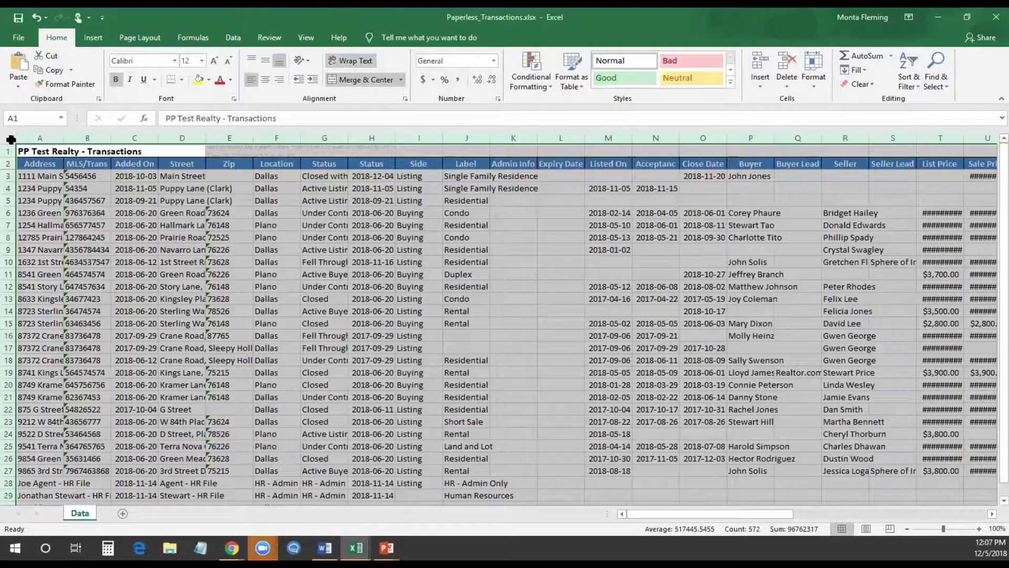
double_click(63, 138)
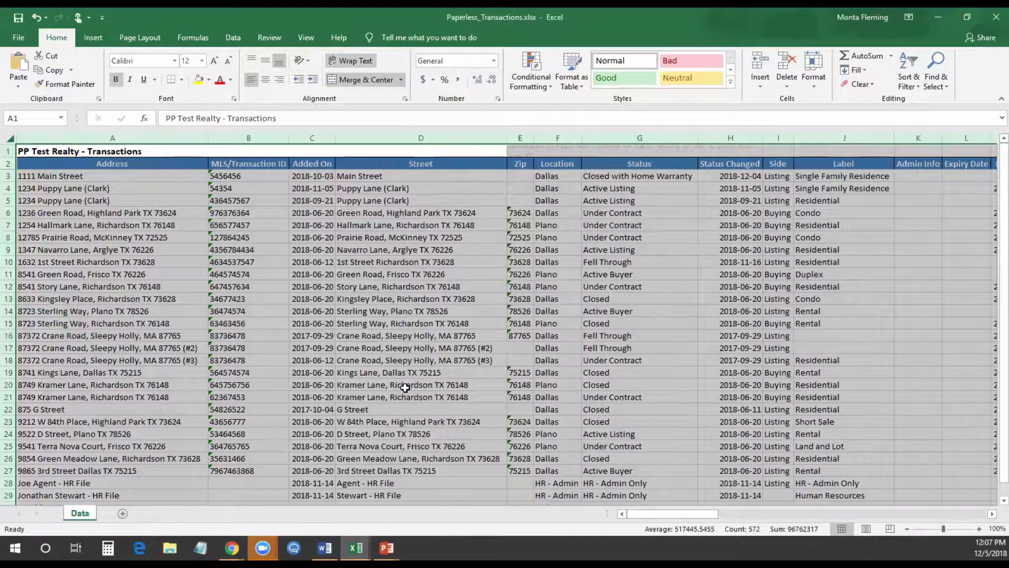
left_click(404, 388)
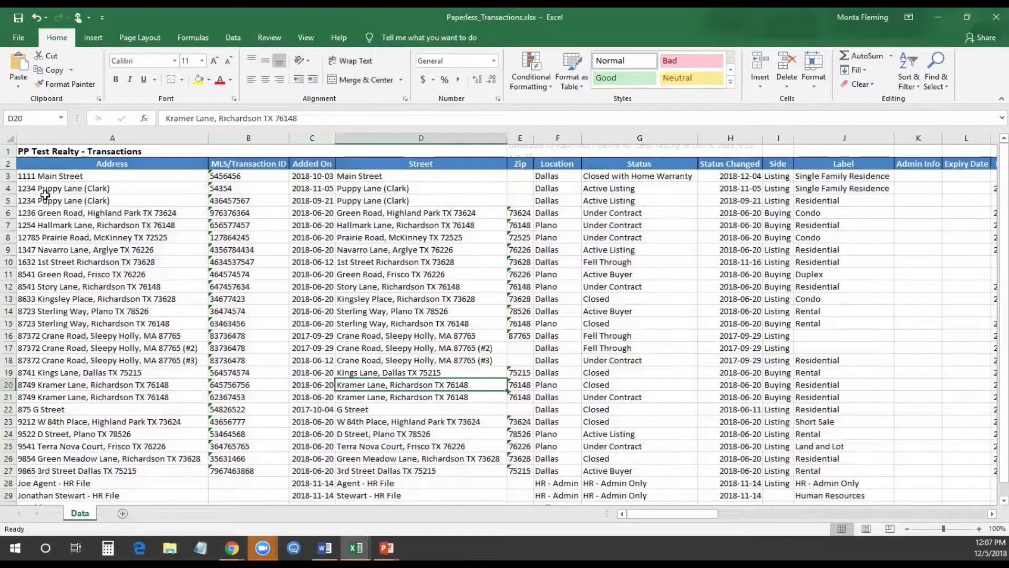
Try selecting column A, row 5 and rows 3–11, then place the cursor in the data
left_click(52, 138)
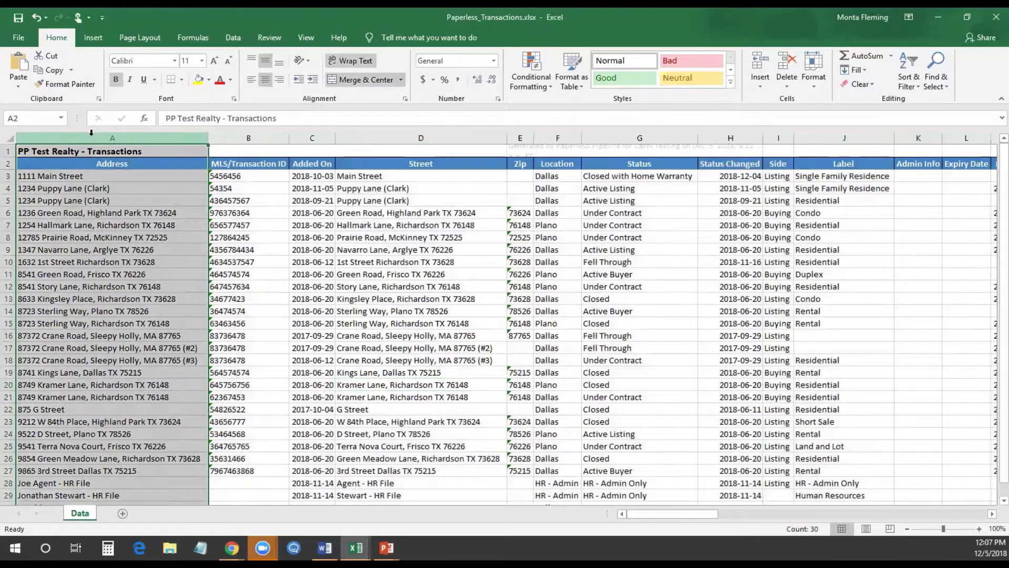
left_click(8, 201)
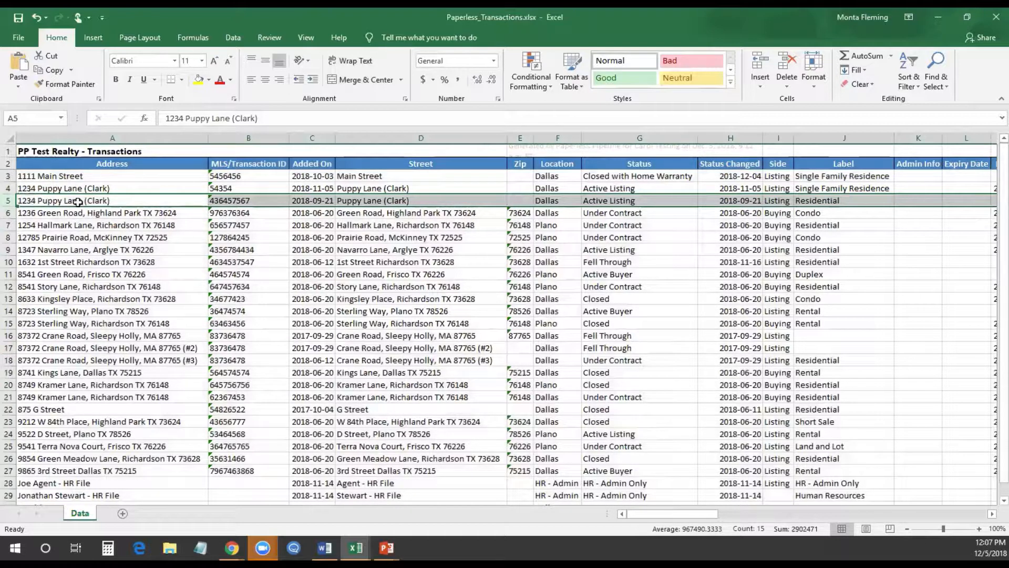
left_click(61, 213)
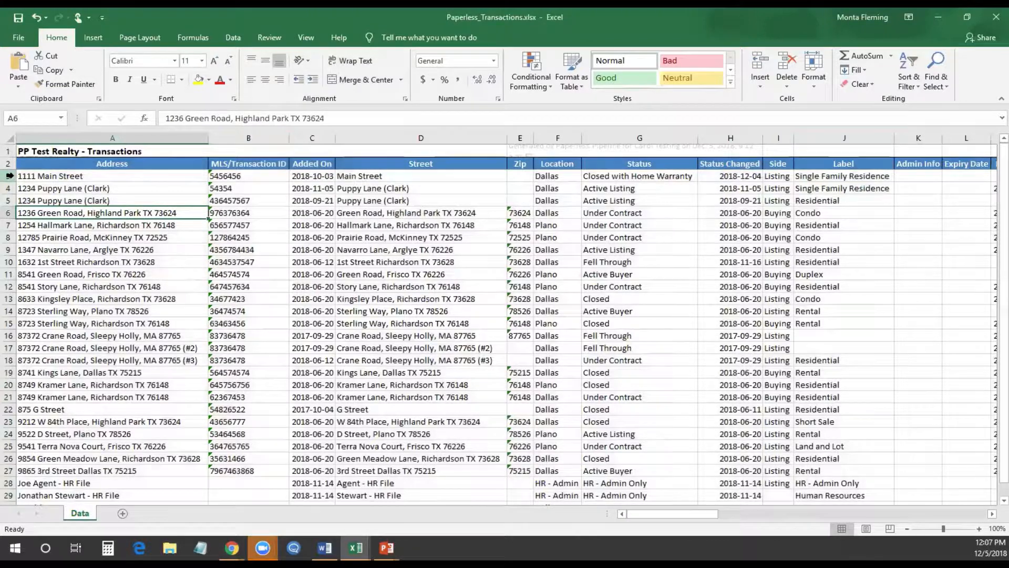
left_click_drag(9, 175, 9, 279)
left_click(245, 270)
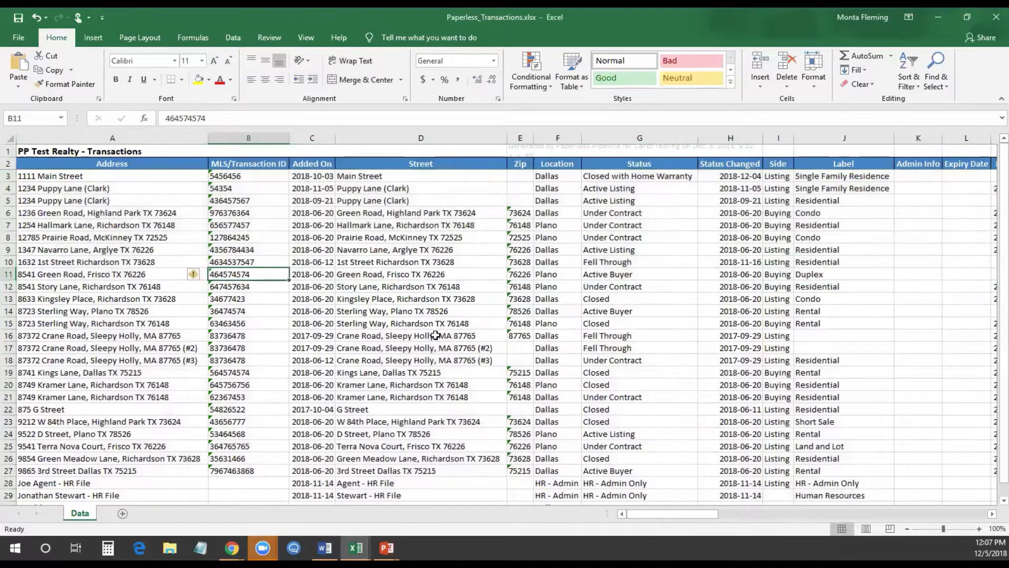
left_click(435, 336)
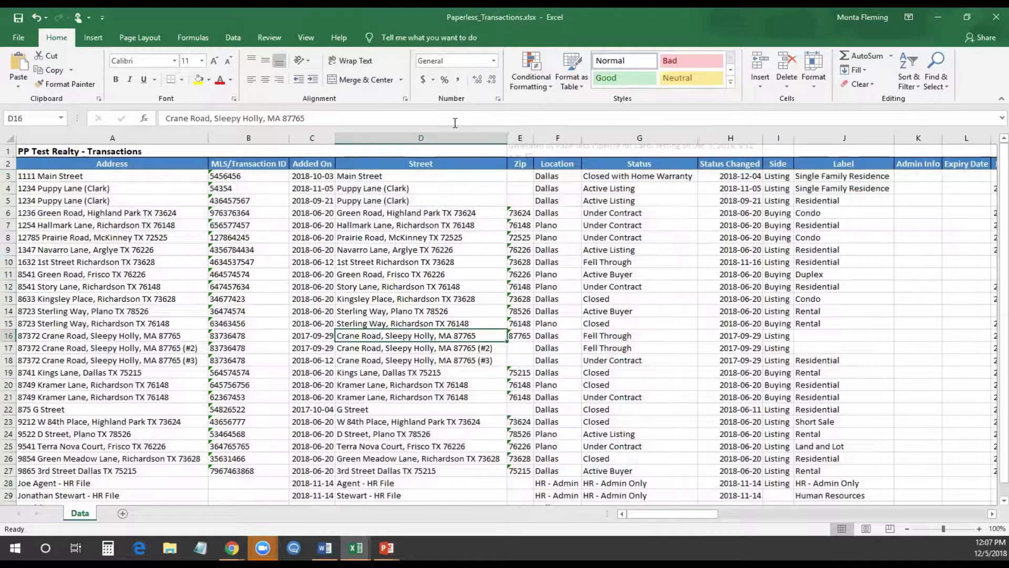
Sort the transaction table by the Location column using the Sort dialog
left_click(227, 39)
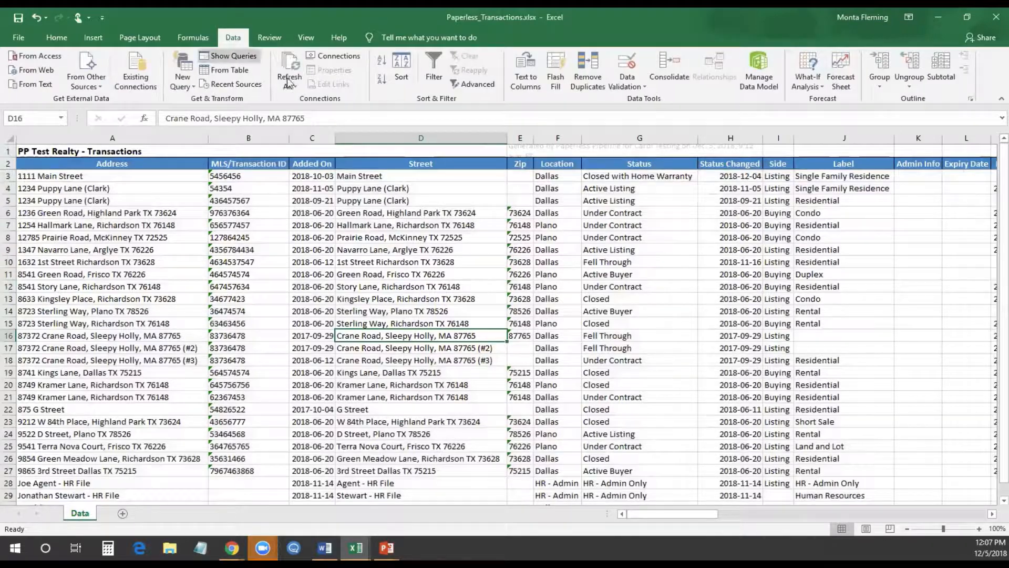
left_click(402, 77)
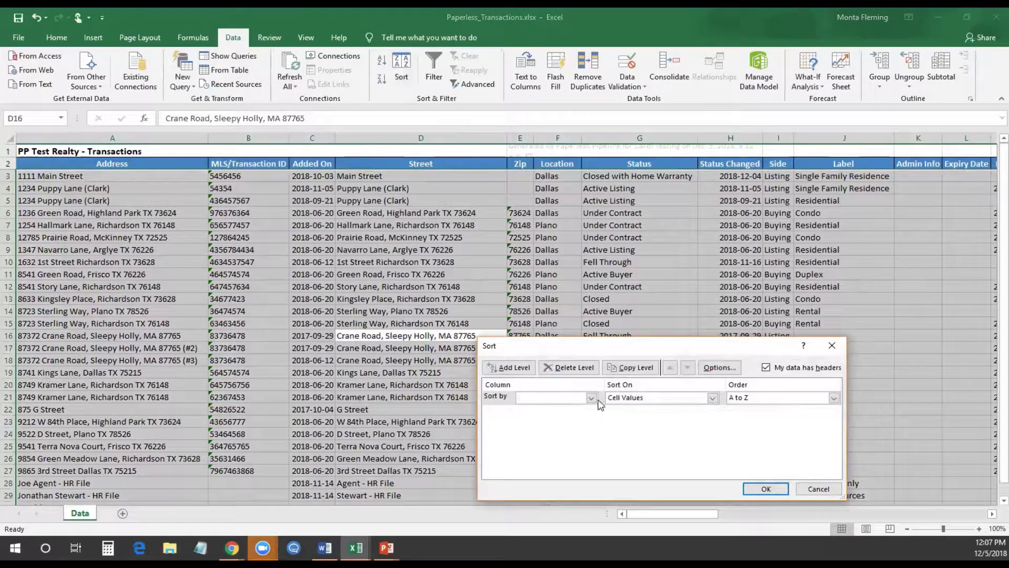
left_click(591, 397)
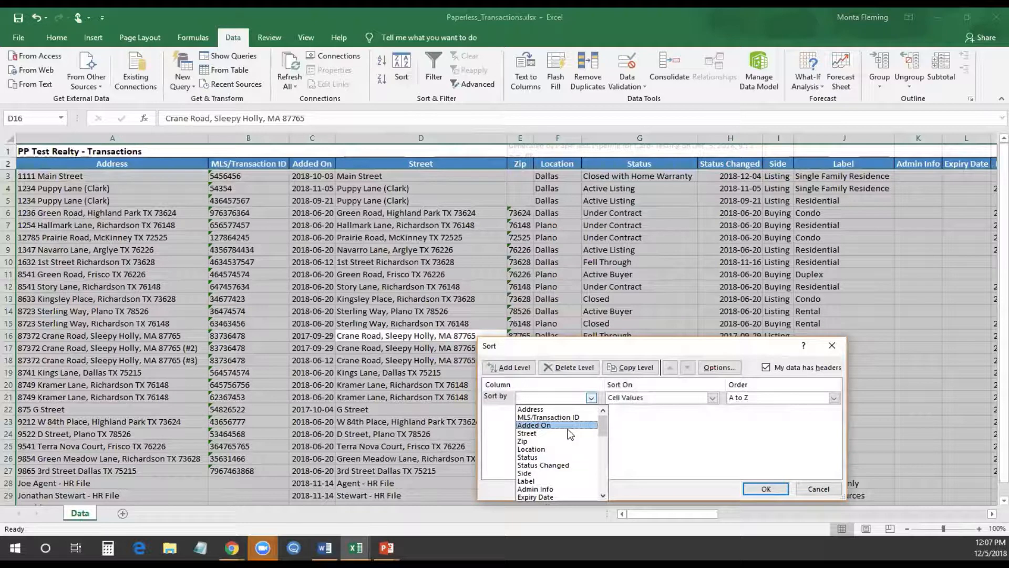
scroll(573, 462, "down", 1)
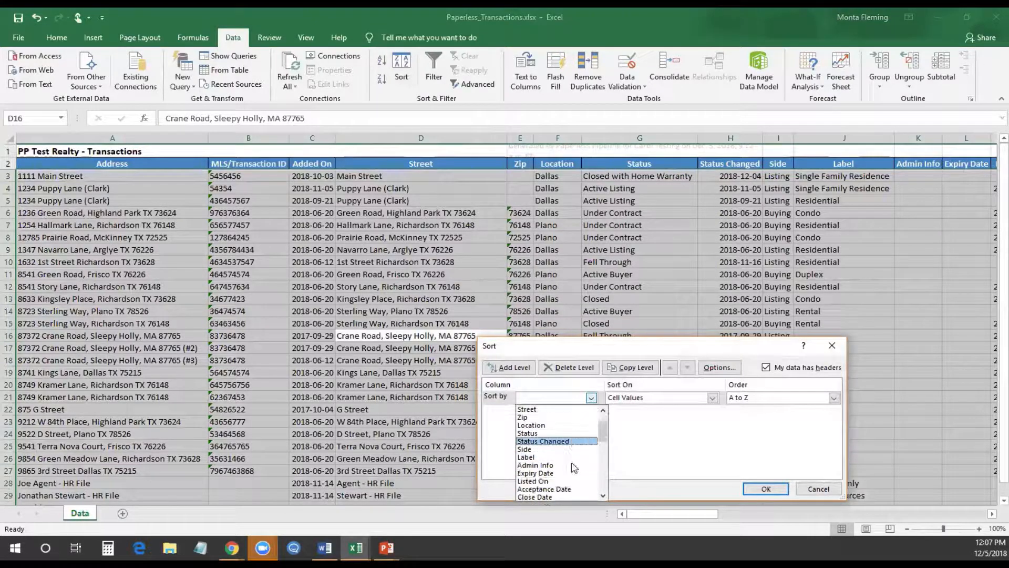
scroll(573, 466, "down", 5)
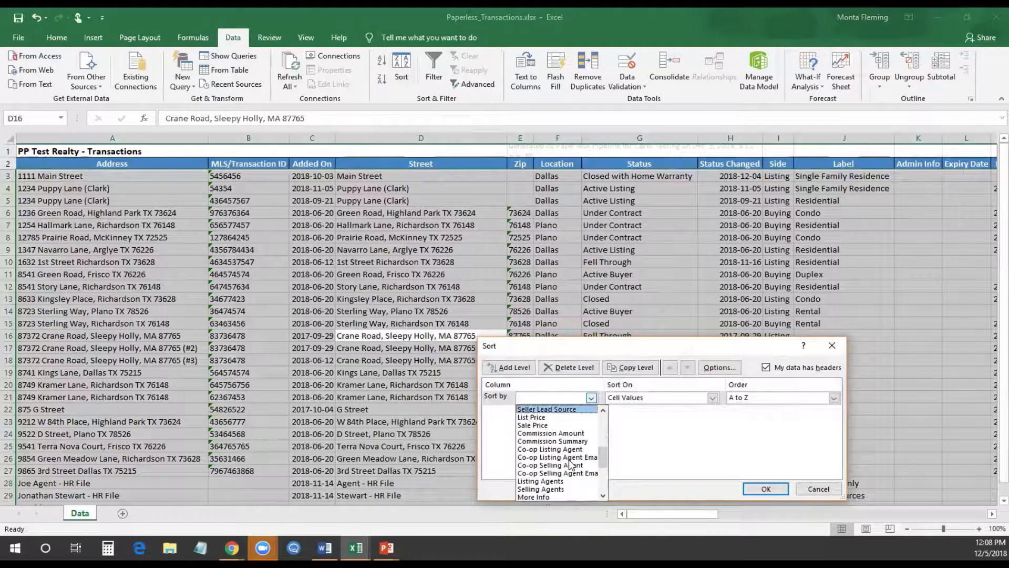
scroll(570, 464, "up", 6)
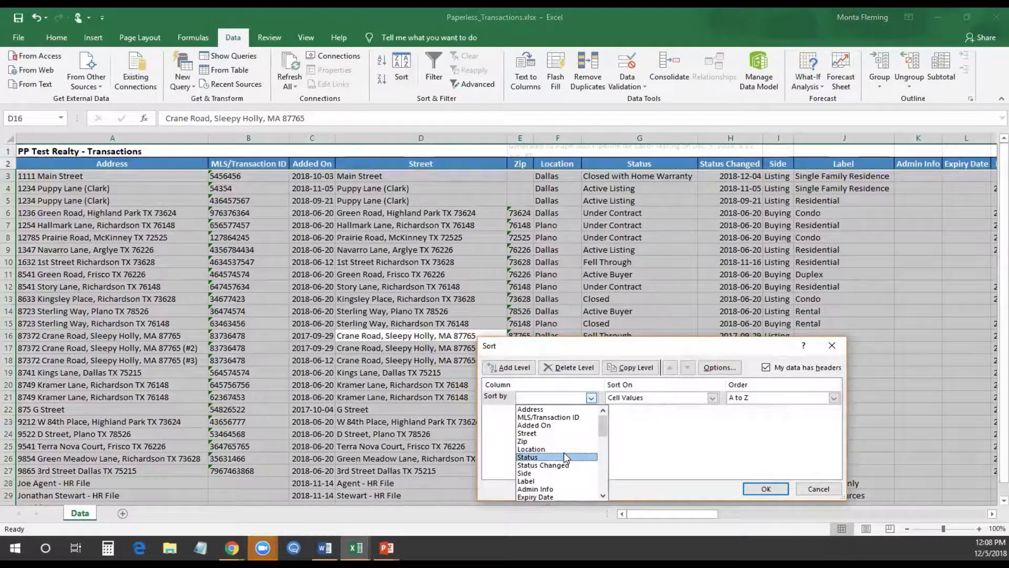
left_click(558, 449)
left_click(766, 489)
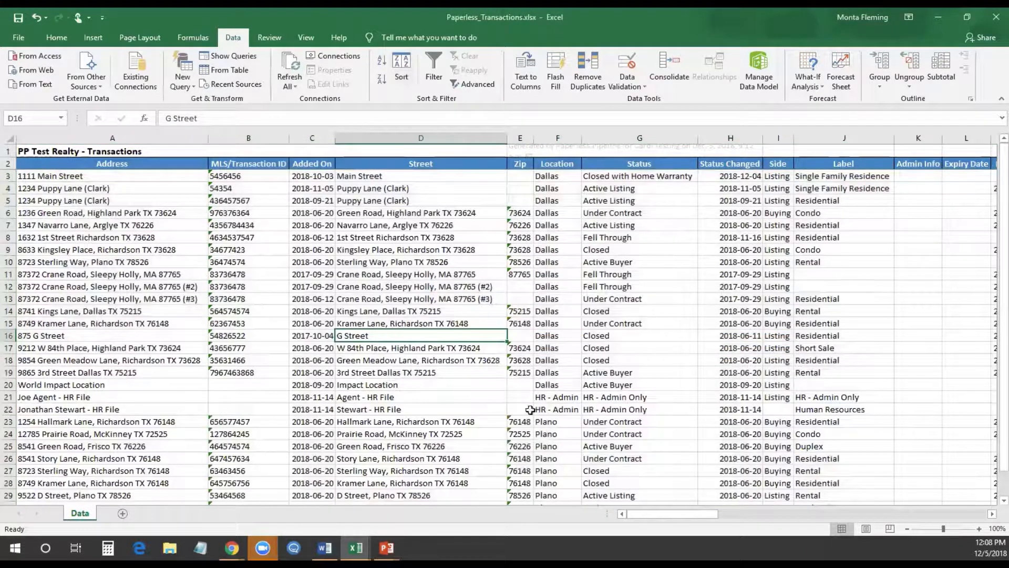
left_click(545, 313)
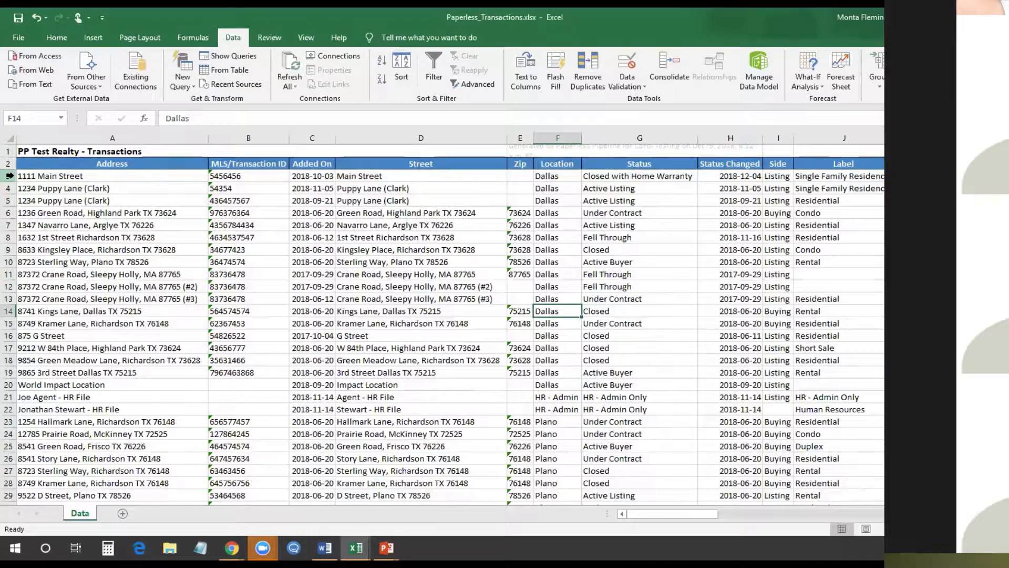
Try selecting rows 8–23 and data ranges starting at A8
left_click_drag(10, 176, 11, 373)
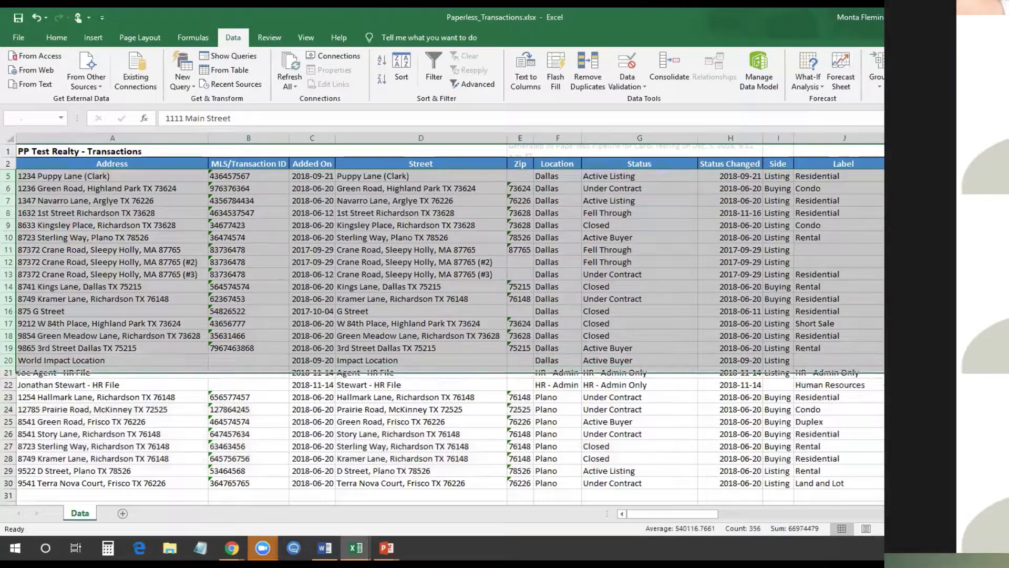
left_click(88, 251)
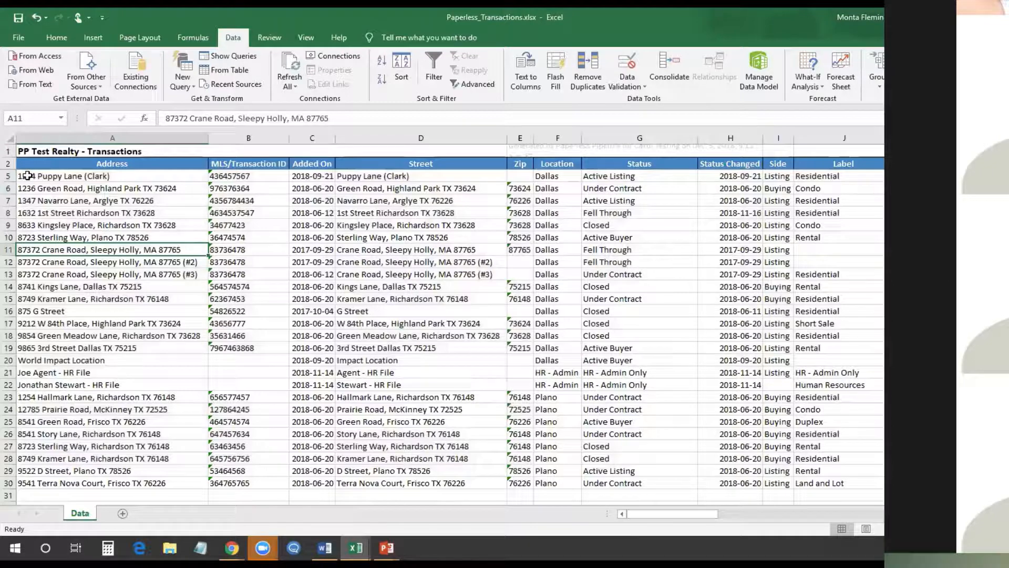
left_click_drag(28, 176, 326, 434)
left_click(663, 513)
left_click_drag(666, 513, 651, 513)
left_click(58, 201)
left_click_drag(9, 176, 9, 445)
left_click(301, 313)
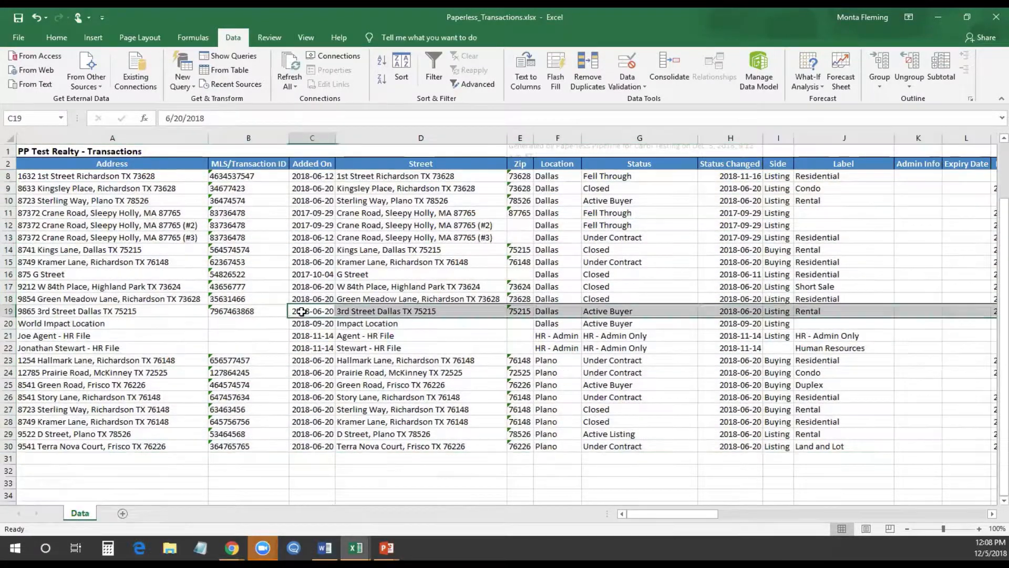
left_click_drag(133, 180, 545, 447)
left_click(471, 471)
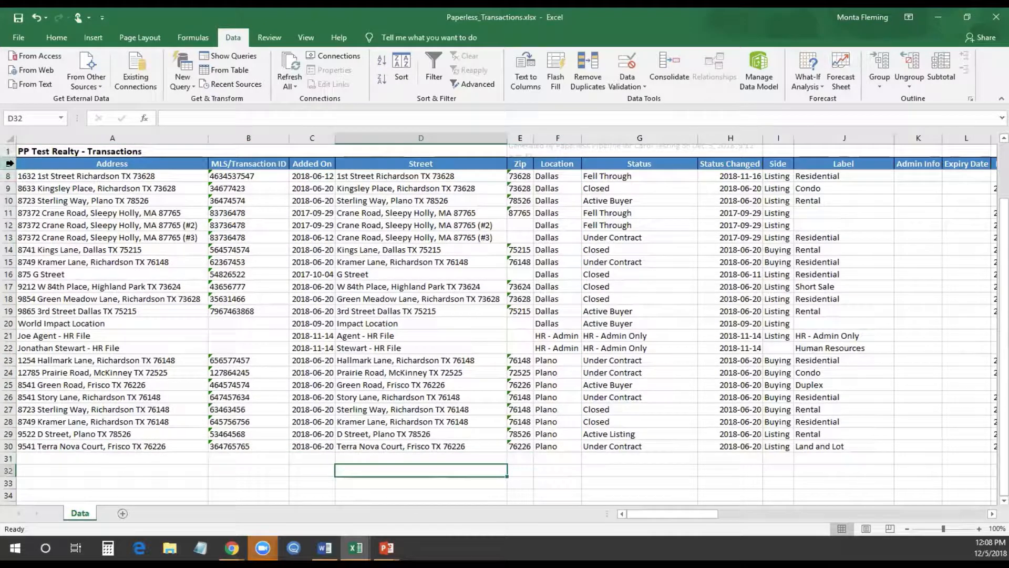
Turn on Filter for rows 8–33 and check the Sort dialog without sorting
left_click_drag(9, 176, 5, 448)
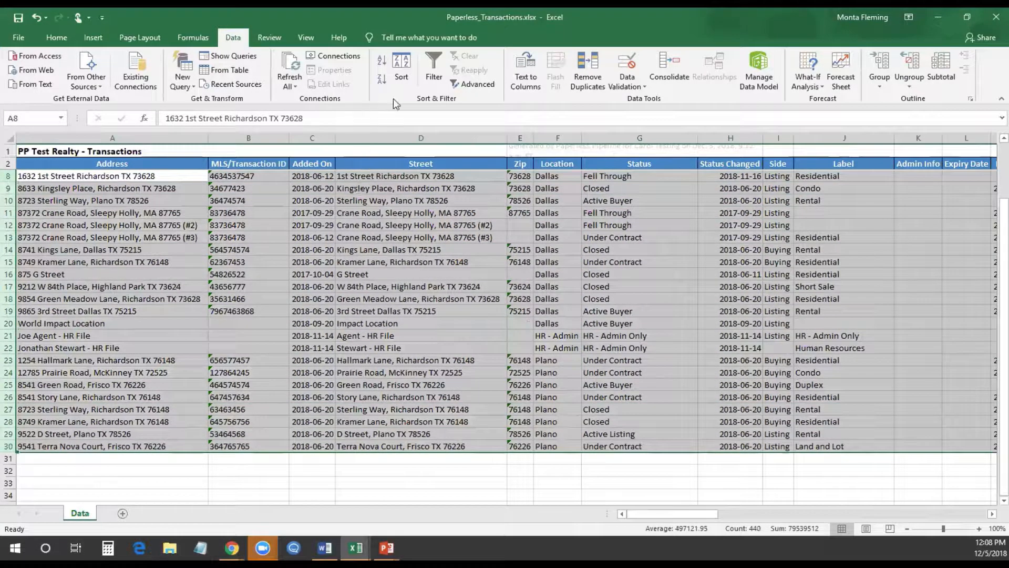
left_click(404, 73)
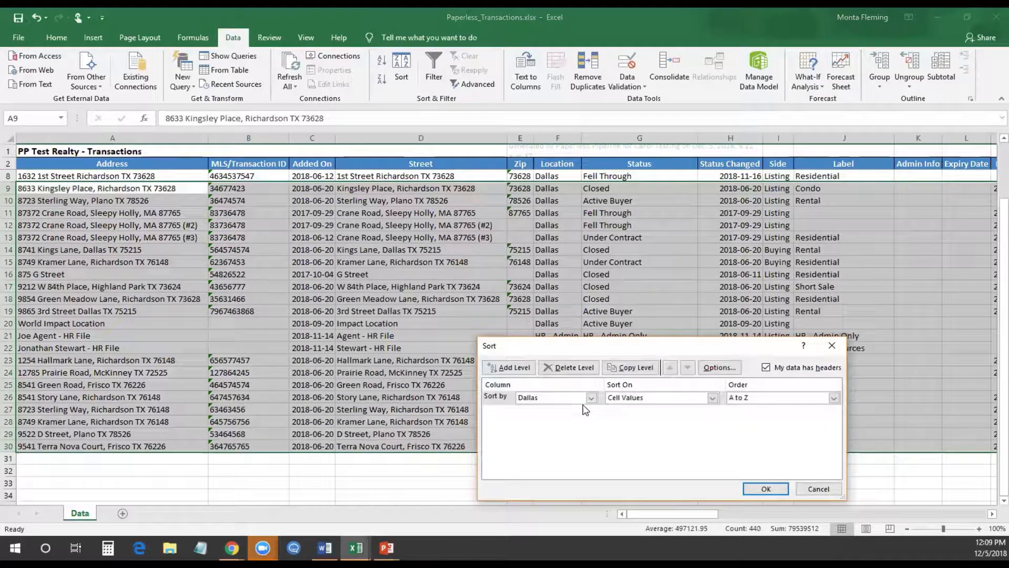
left_click(806, 488)
left_click_drag(10, 176, 22, 440)
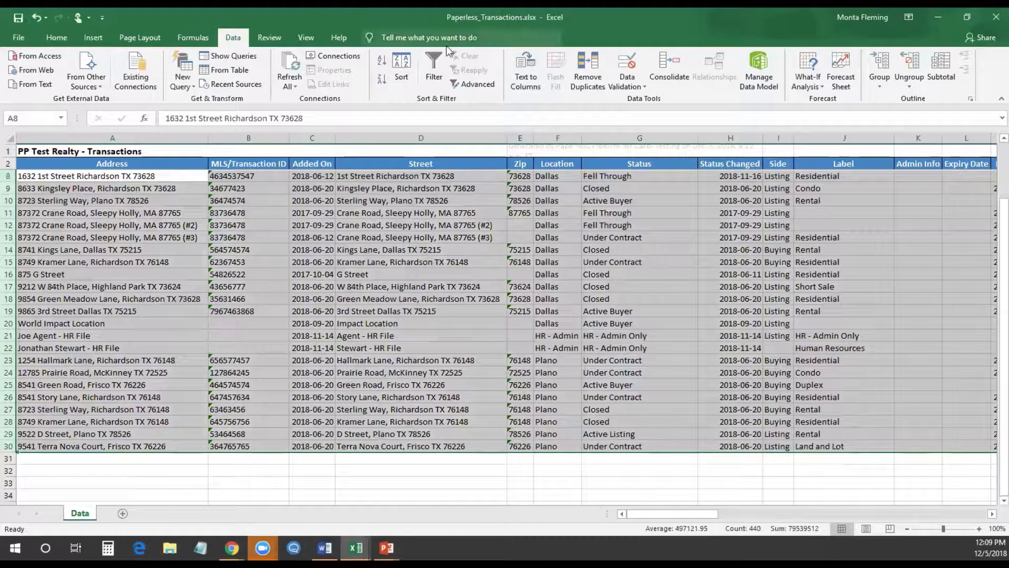
left_click(430, 61)
left_click(402, 73)
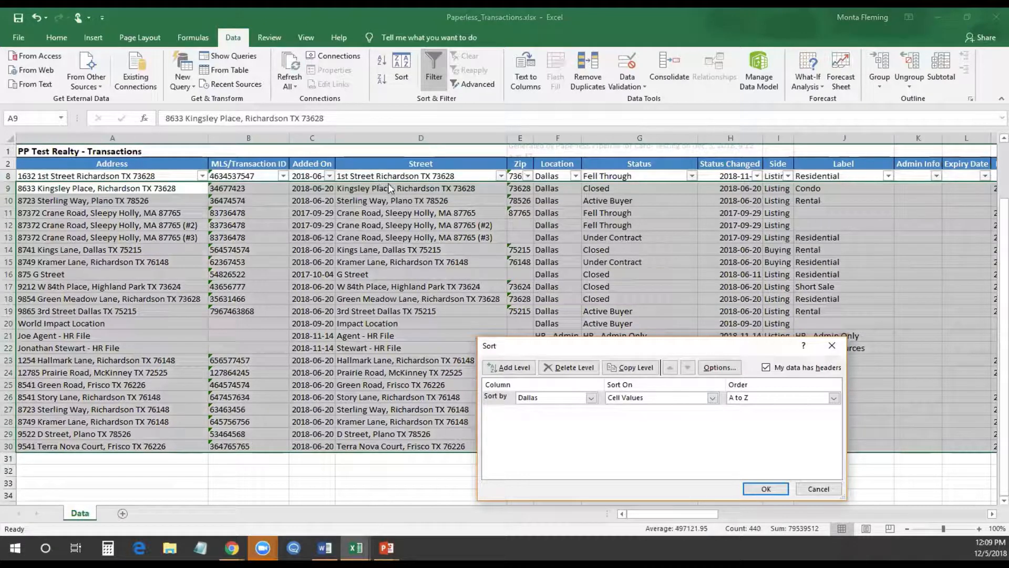
left_click(766, 367)
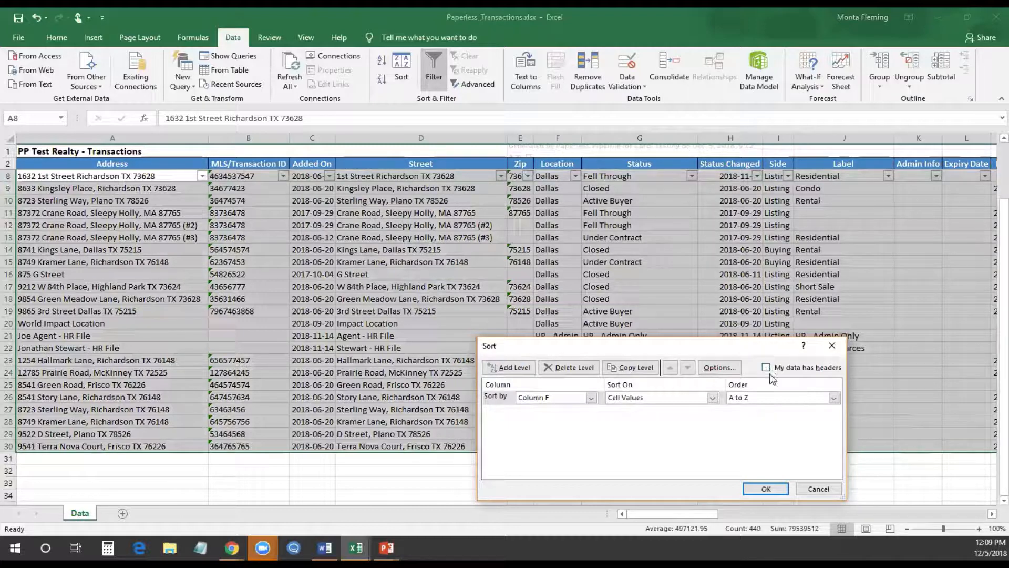
left_click(812, 489)
left_click(181, 201)
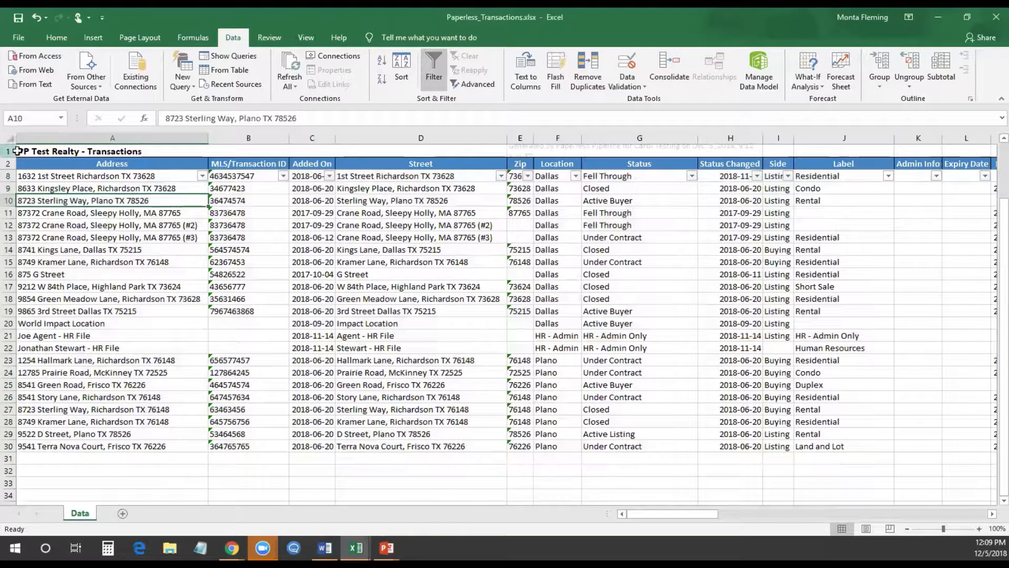
Delete the title and column-header rows 1–2
left_click_drag(10, 151, 9, 164)
right_click(34, 159)
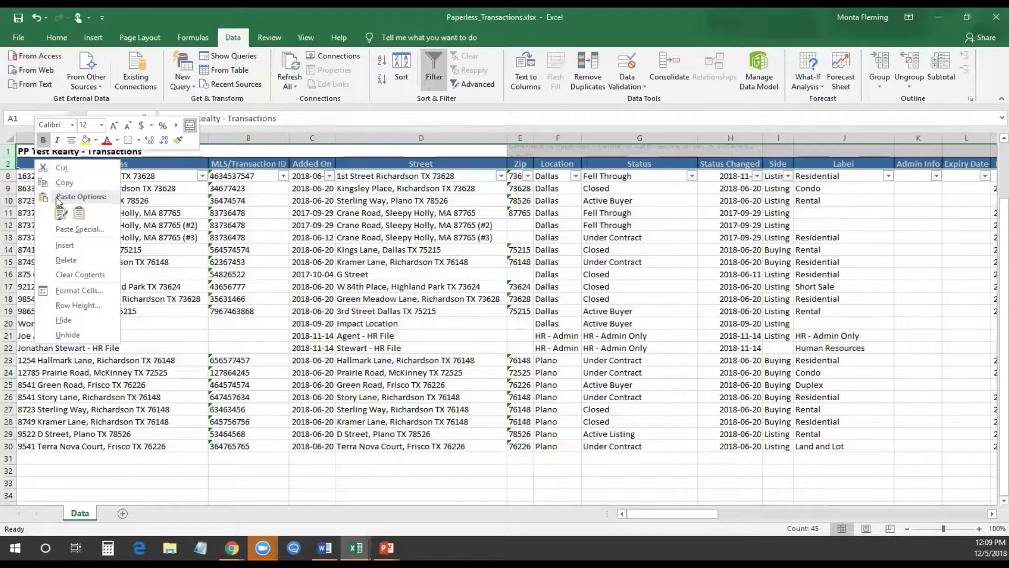
left_click(66, 259)
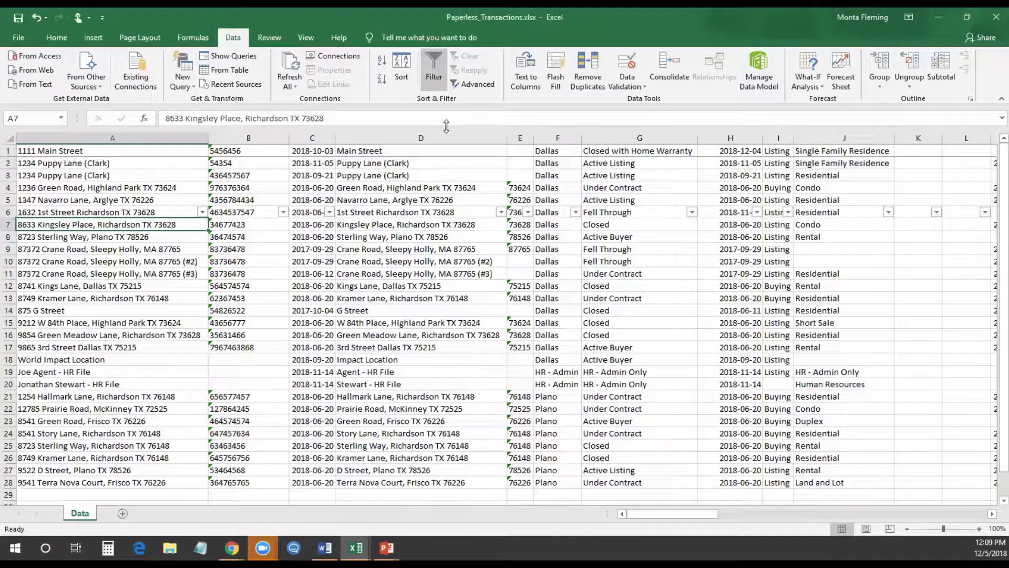
left_click(401, 71)
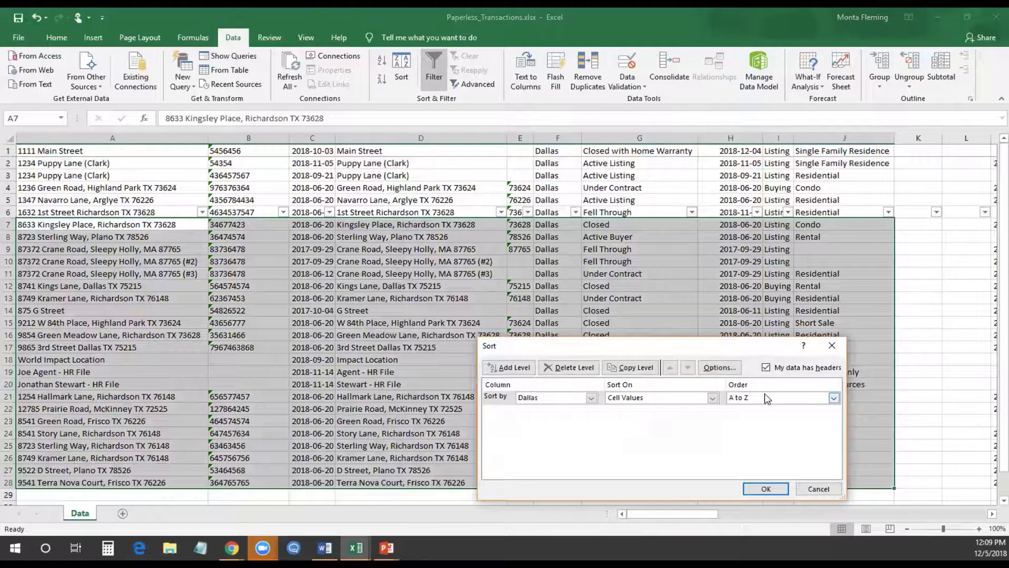
Untick My data has headers, pick Column F, cancel, then switch to Paperless_Transactions_full.xlsx
left_click(767, 368)
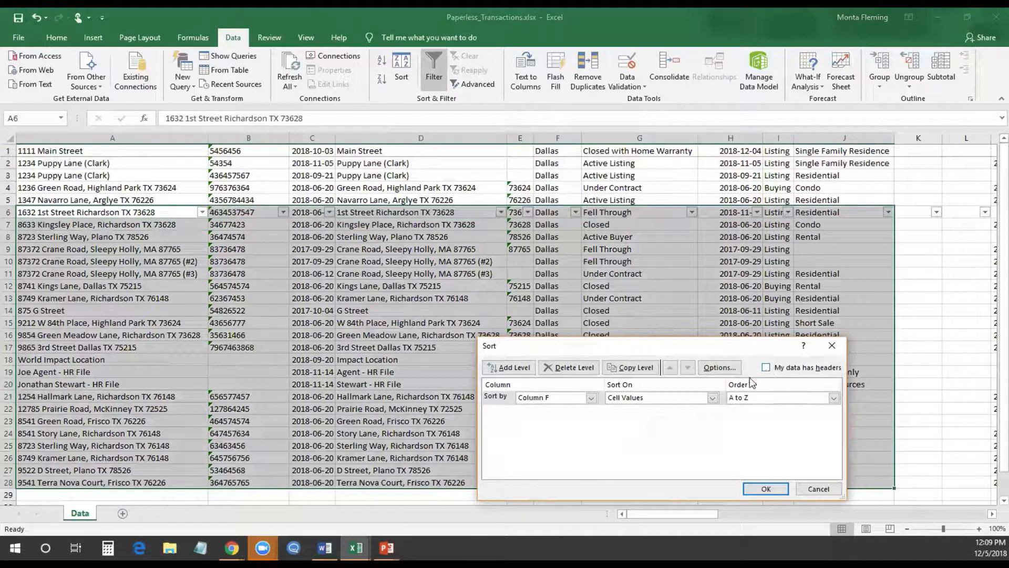
left_click(591, 400)
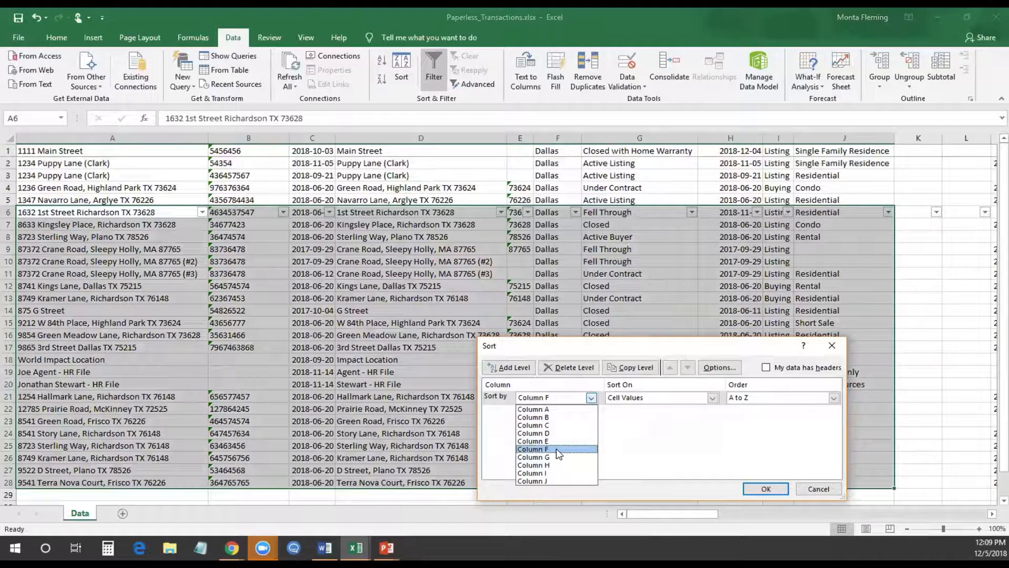
left_click(806, 488)
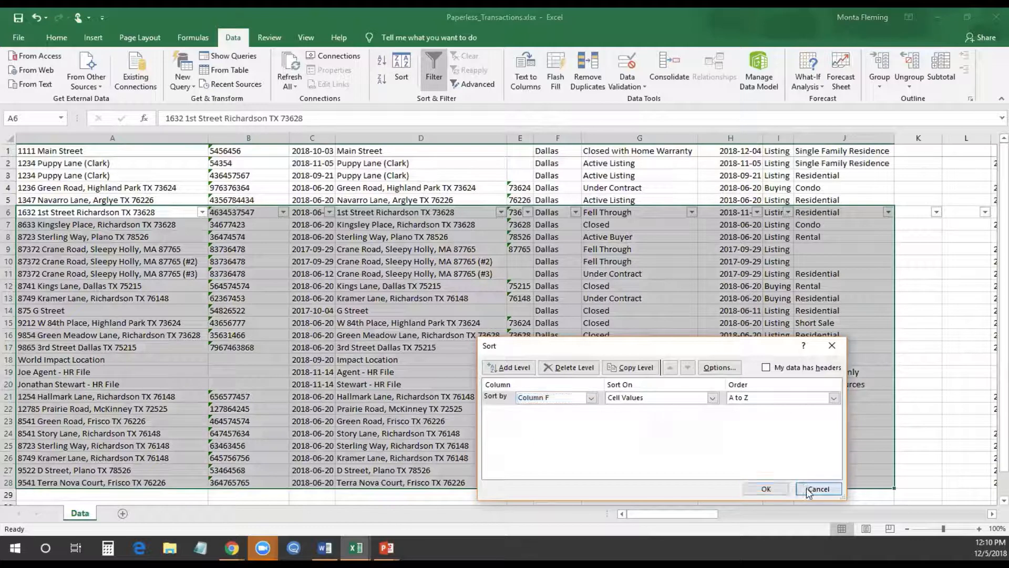
left_click(766, 489)
left_click(652, 445)
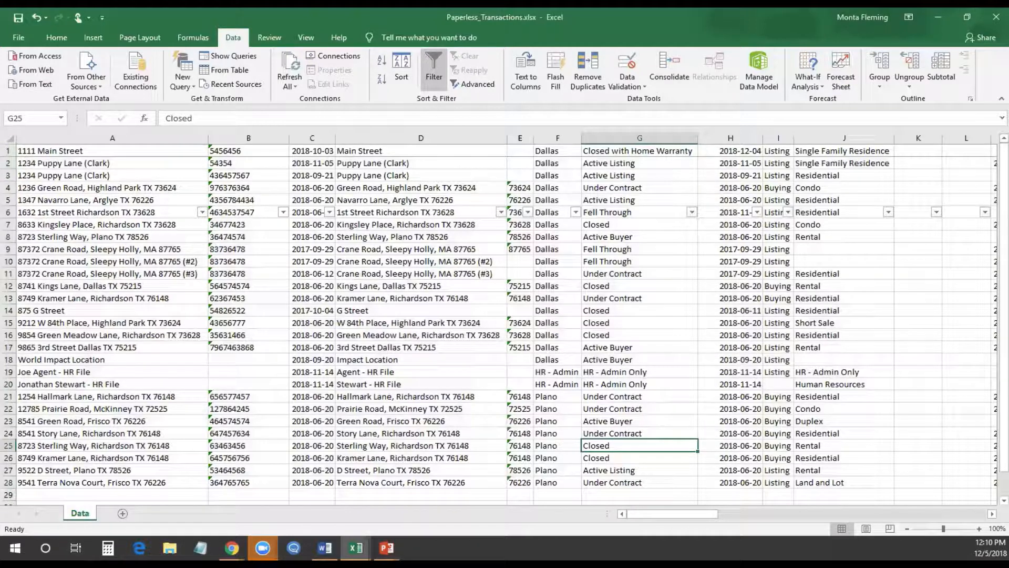
left_click(355, 547)
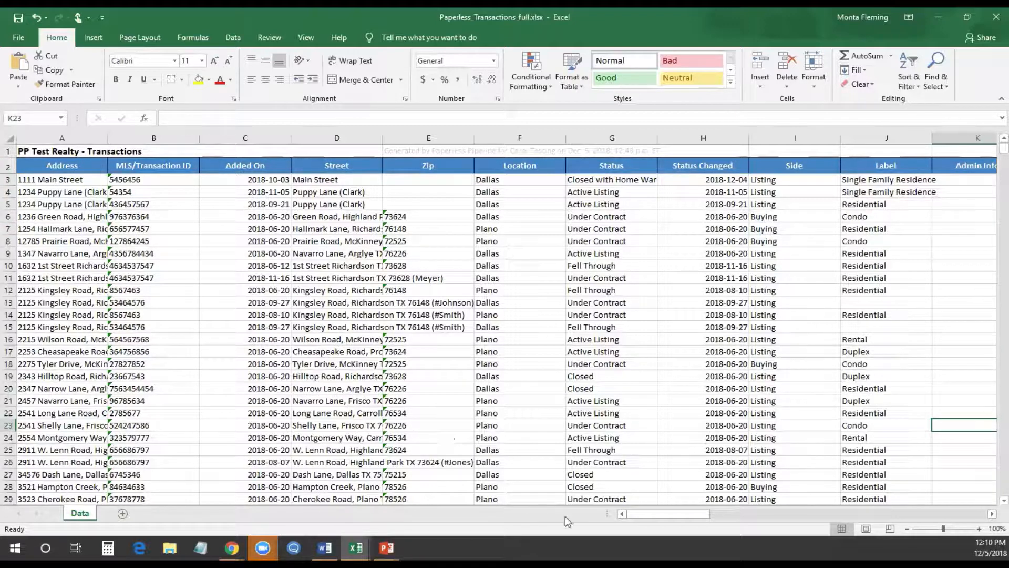
Select columns H through O, from Status Changed to Close Date
left_click(759, 516)
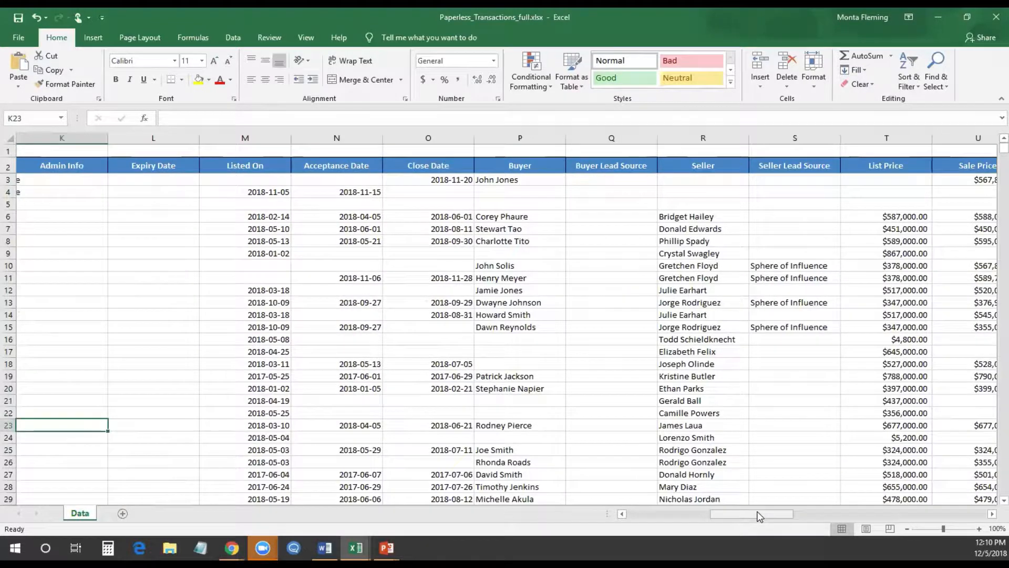
left_click(804, 513)
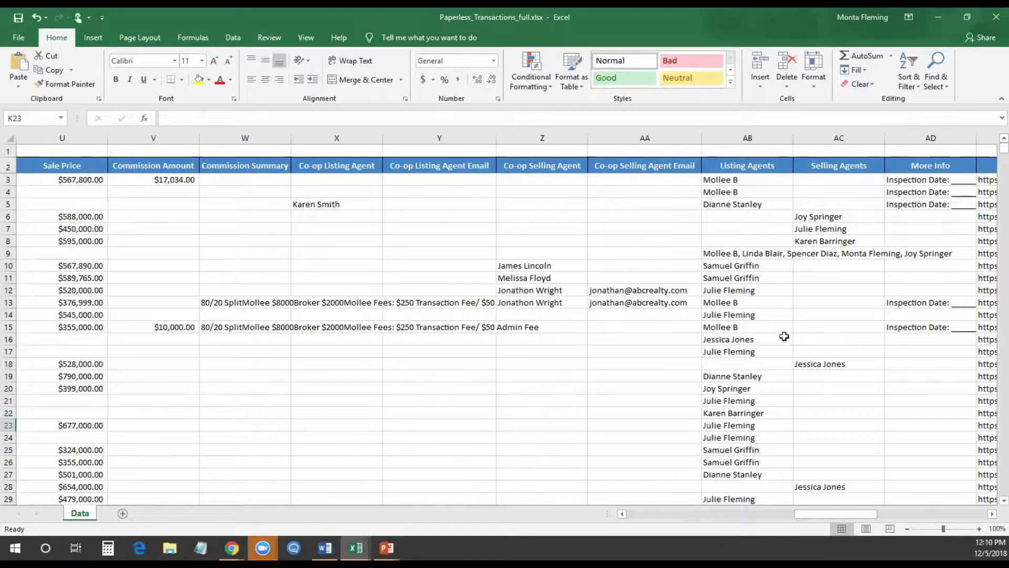
left_click(686, 515)
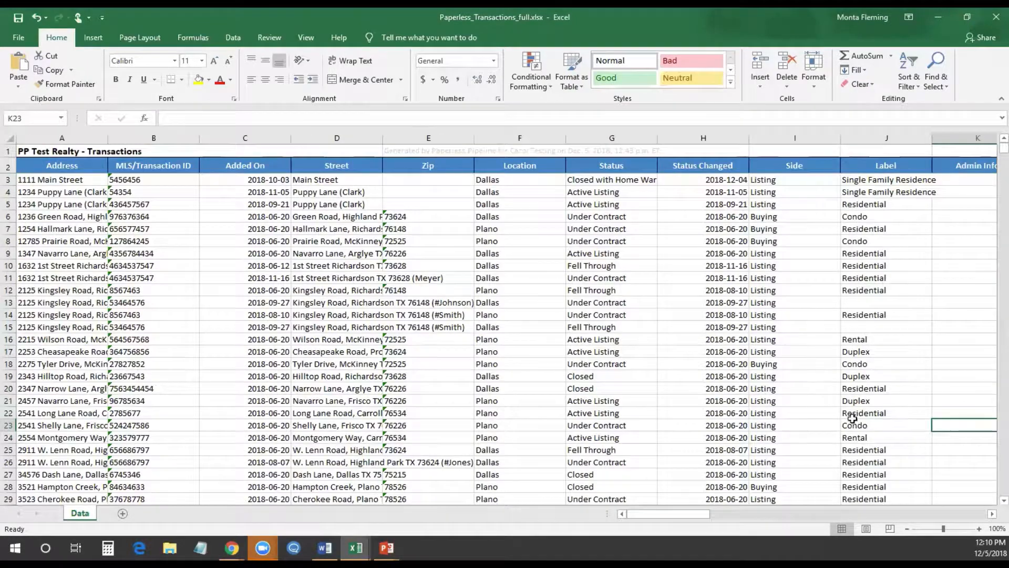
left_click(958, 515)
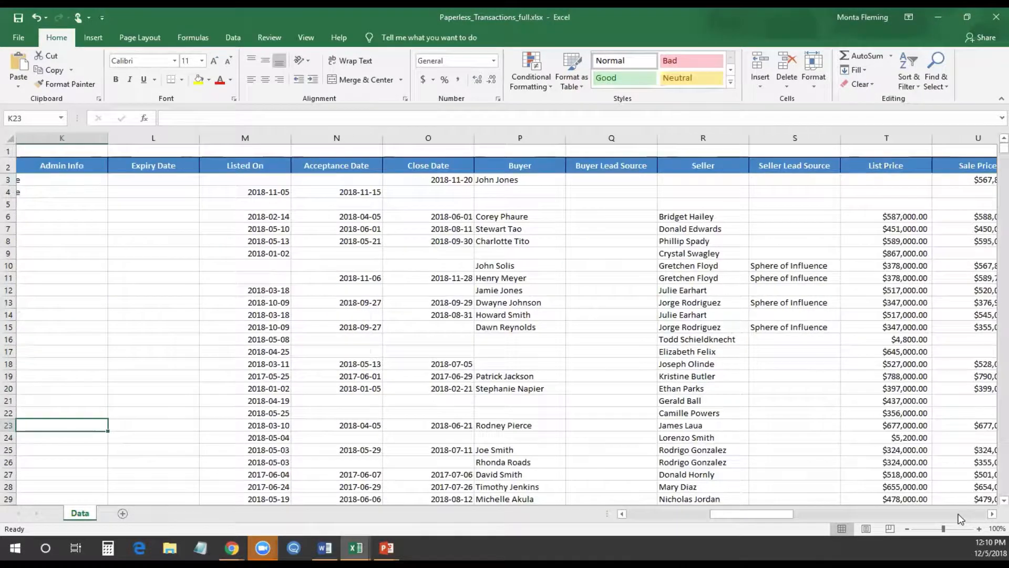
left_click(959, 514)
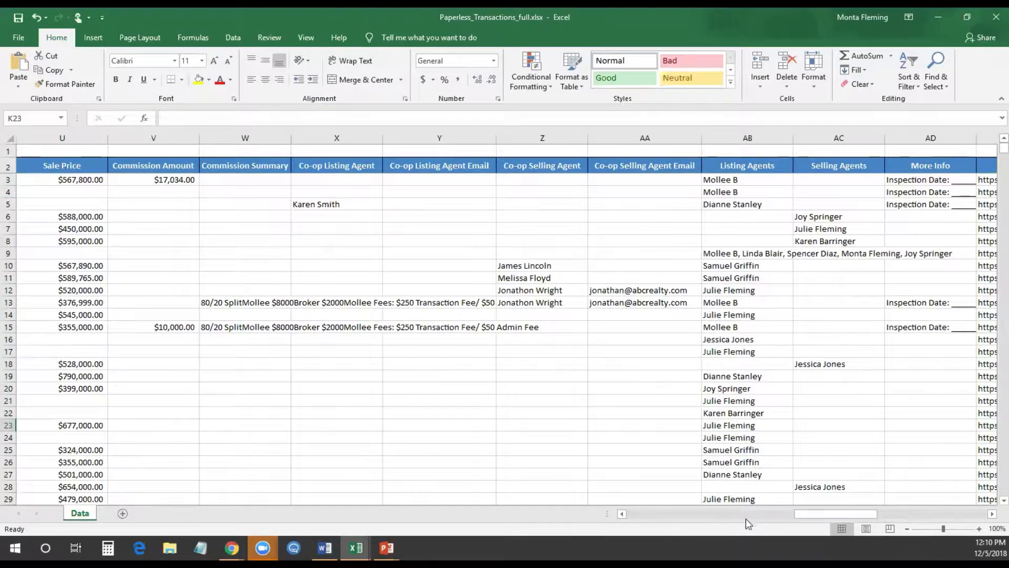
left_click(715, 515)
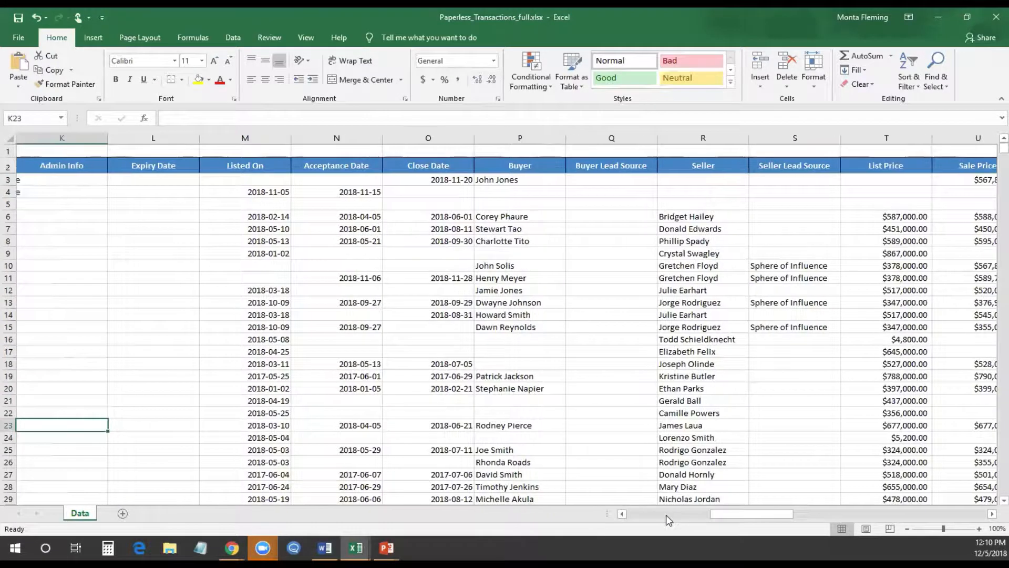
left_click(666, 515)
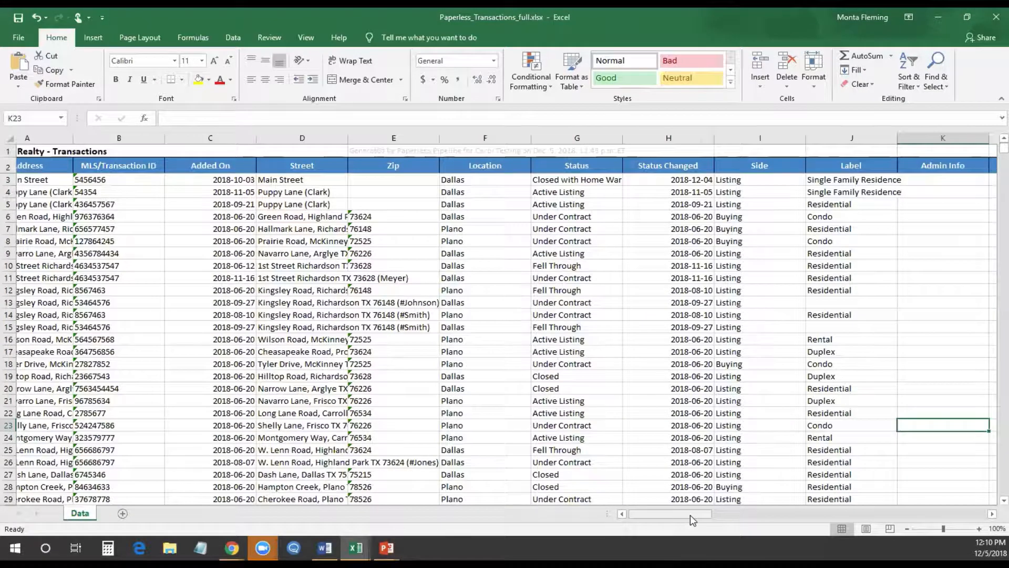
left_click_drag(704, 519, 709, 411)
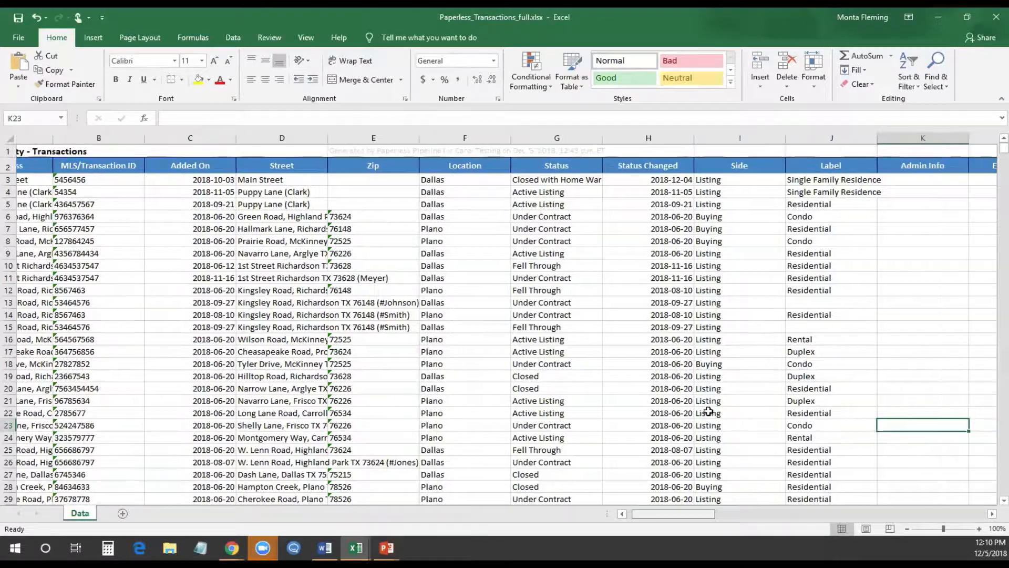
scroll(485, 246, "right", 3)
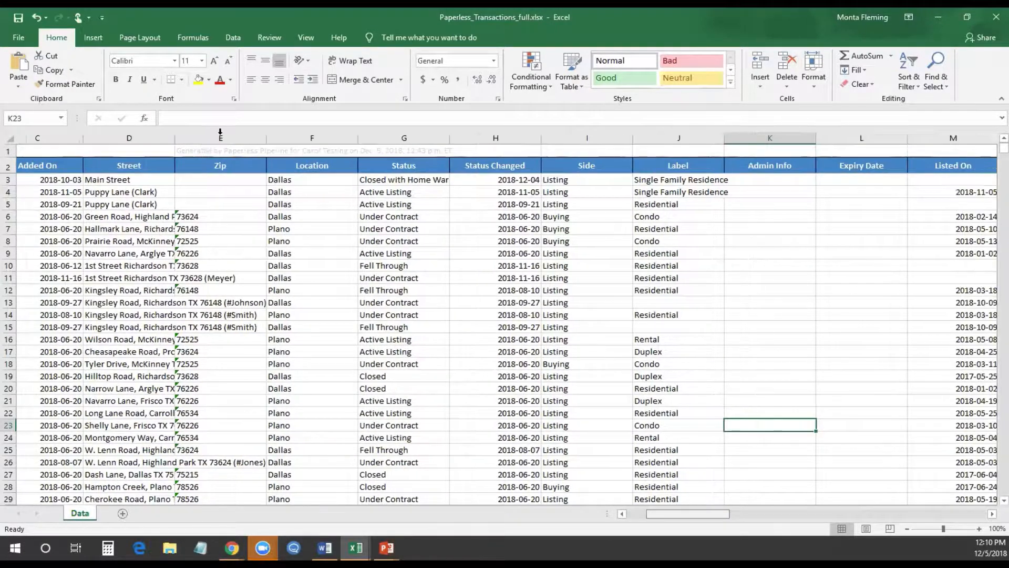
scroll(240, 132, "right", 2)
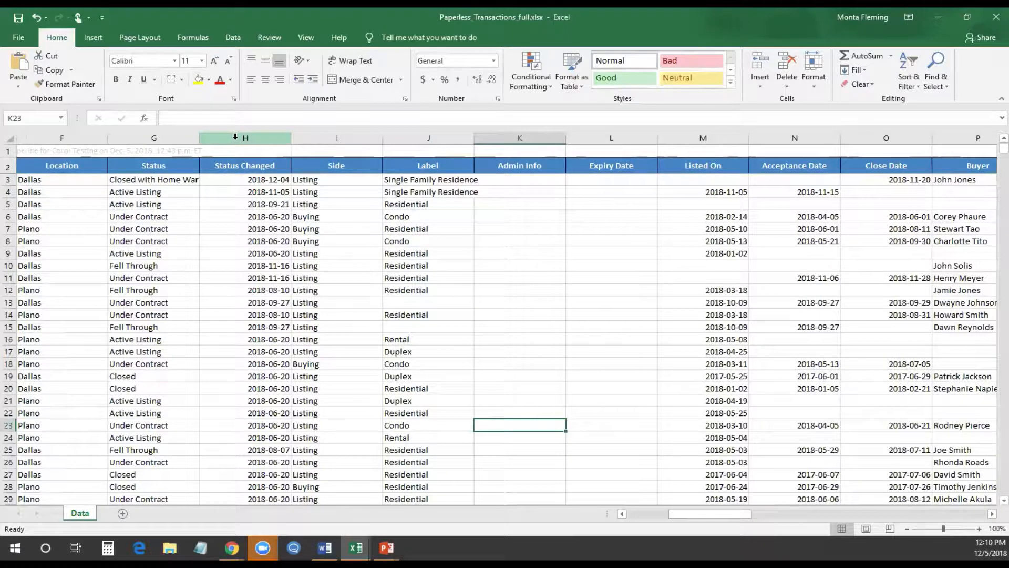
left_click(234, 140)
left_click_drag(253, 138, 901, 132)
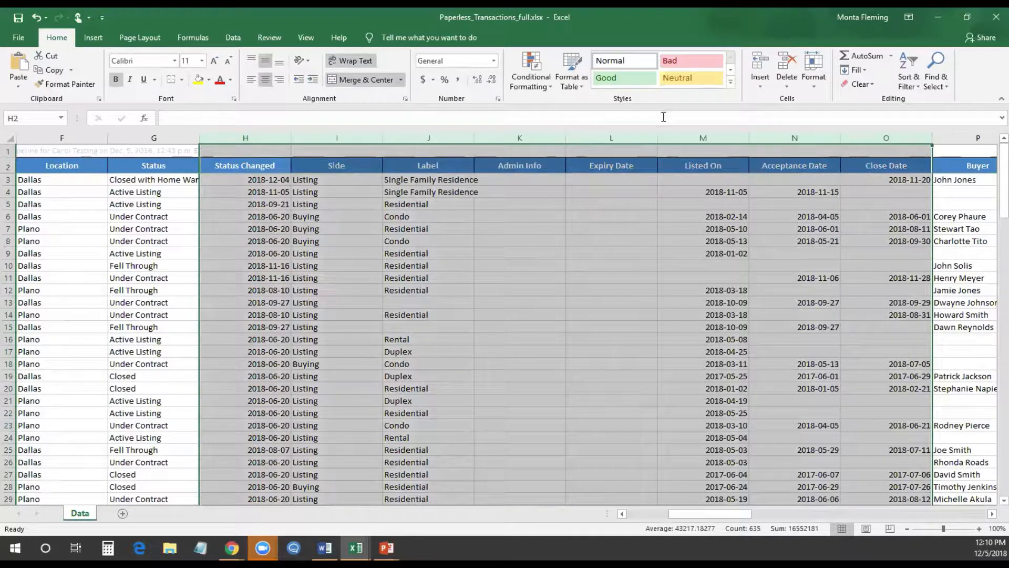
Delete columns H–O and narrow the Seller Lead Source column G
right_click(678, 136)
left_click(695, 235)
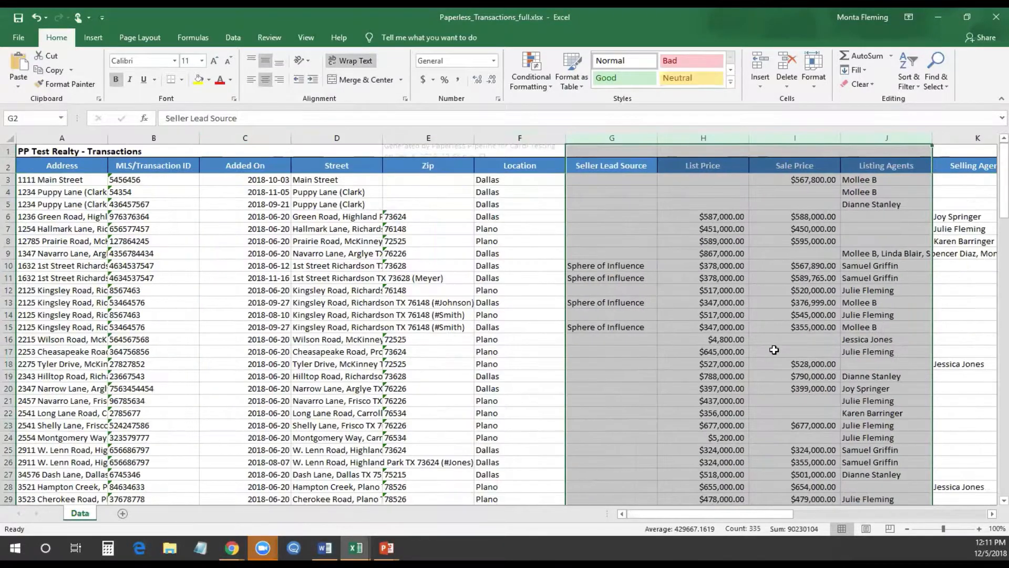
left_click(785, 350)
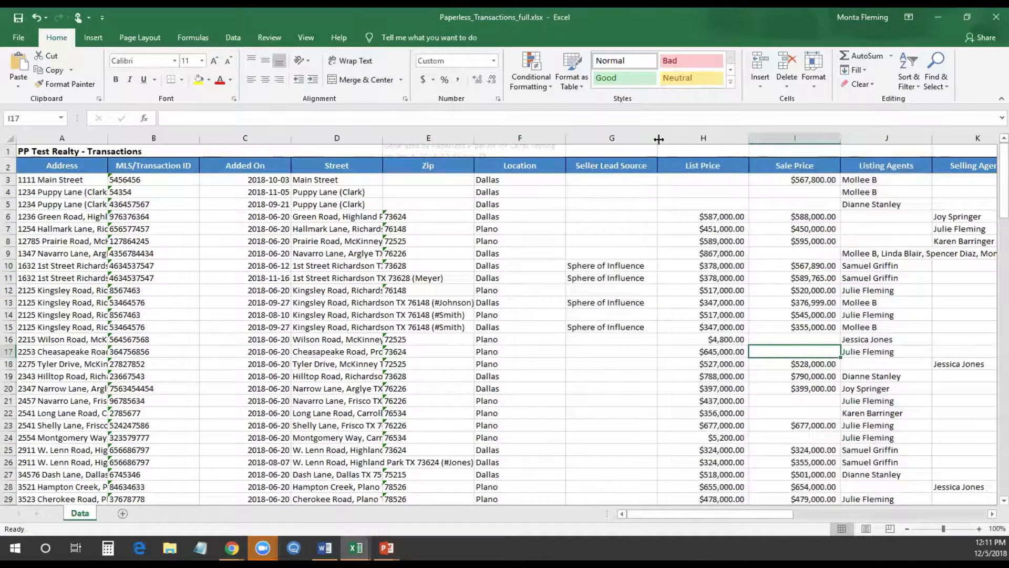
left_click_drag(657, 137, 625, 138)
left_click(591, 437)
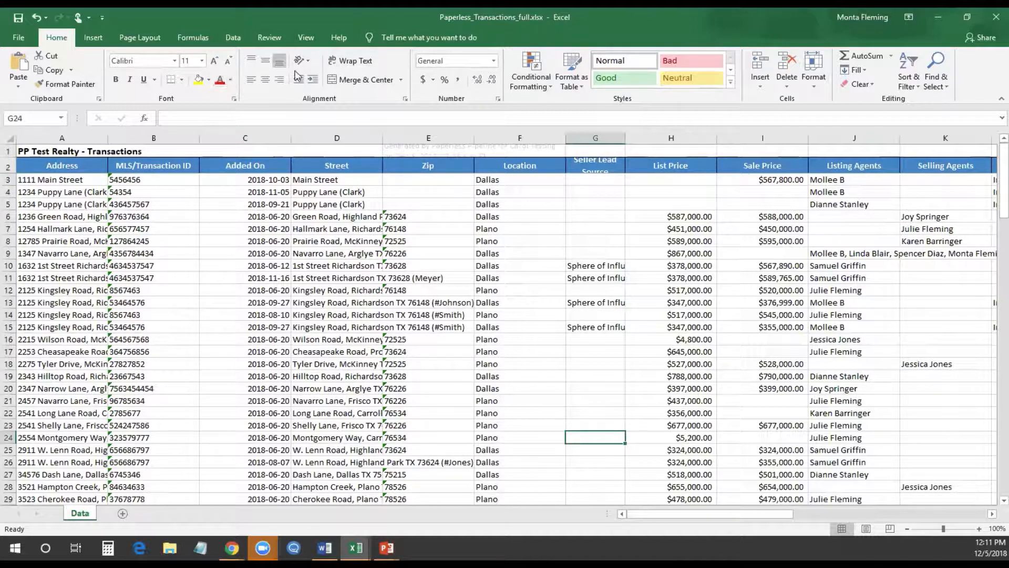
Sort the transaction data by the Listing Agents column
left_click(233, 37)
left_click(401, 71)
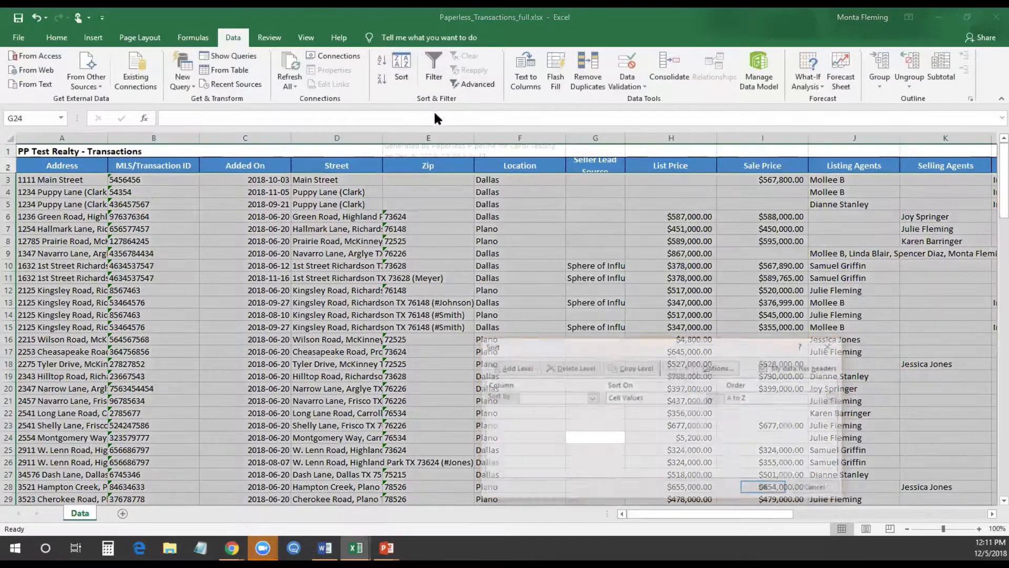
left_click(592, 398)
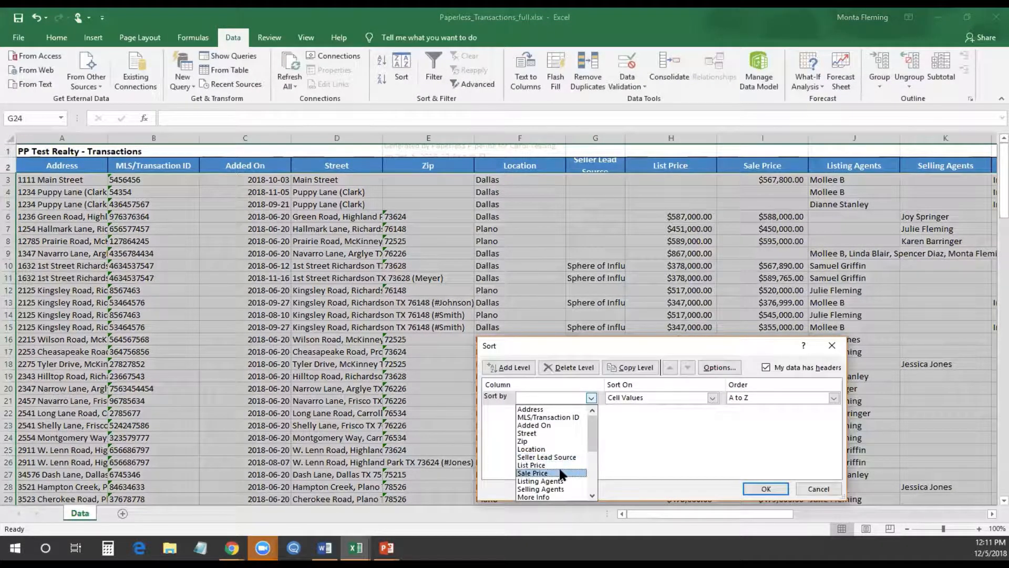
scroll(559, 457, "down", 2)
left_click(557, 446)
left_click(766, 488)
left_click(843, 413)
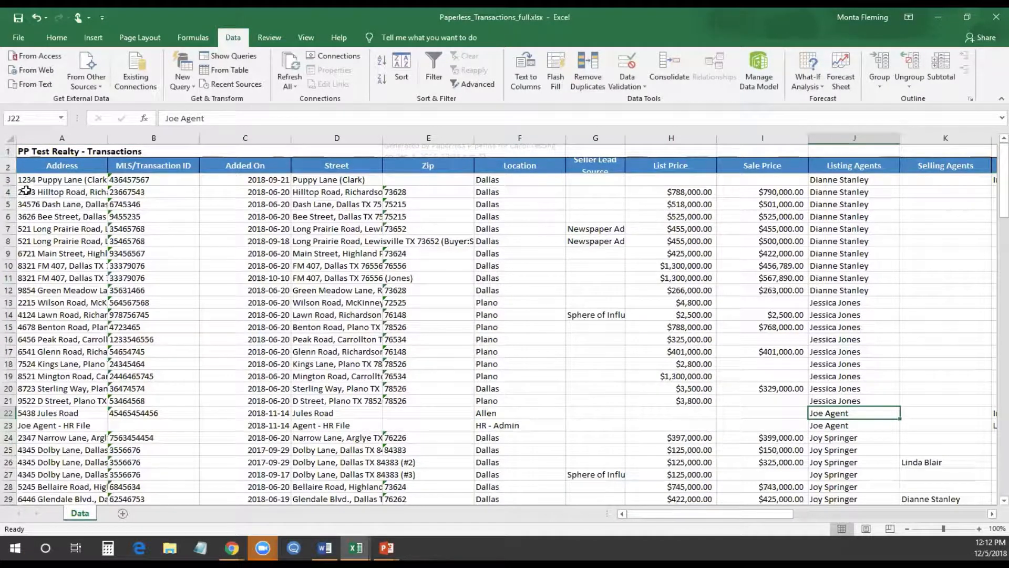
left_click_drag(7, 179, 5, 221)
left_click_drag(5, 280, 6, 290)
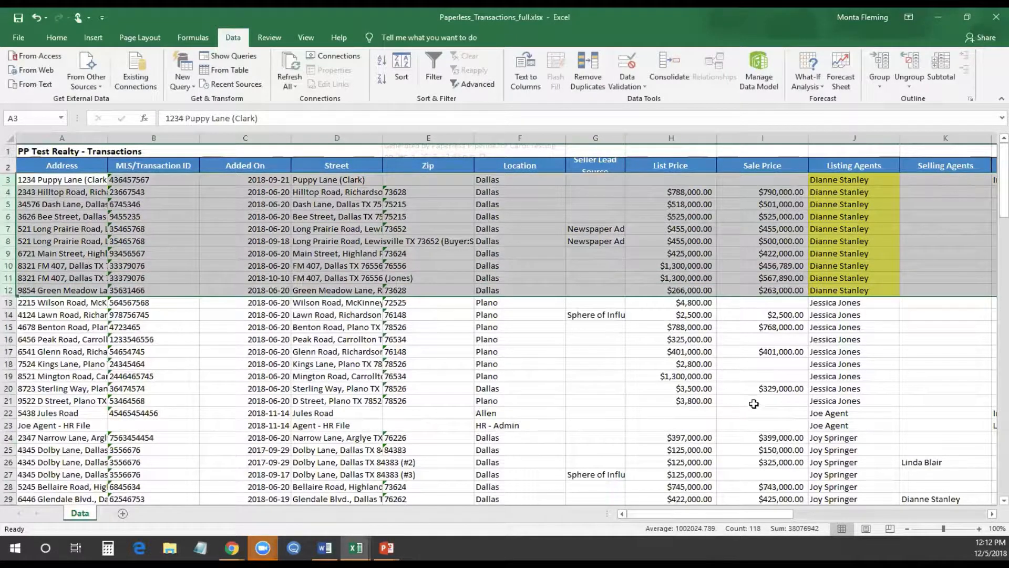
scroll(757, 404, "down", 8)
scroll(746, 408, "down", 9)
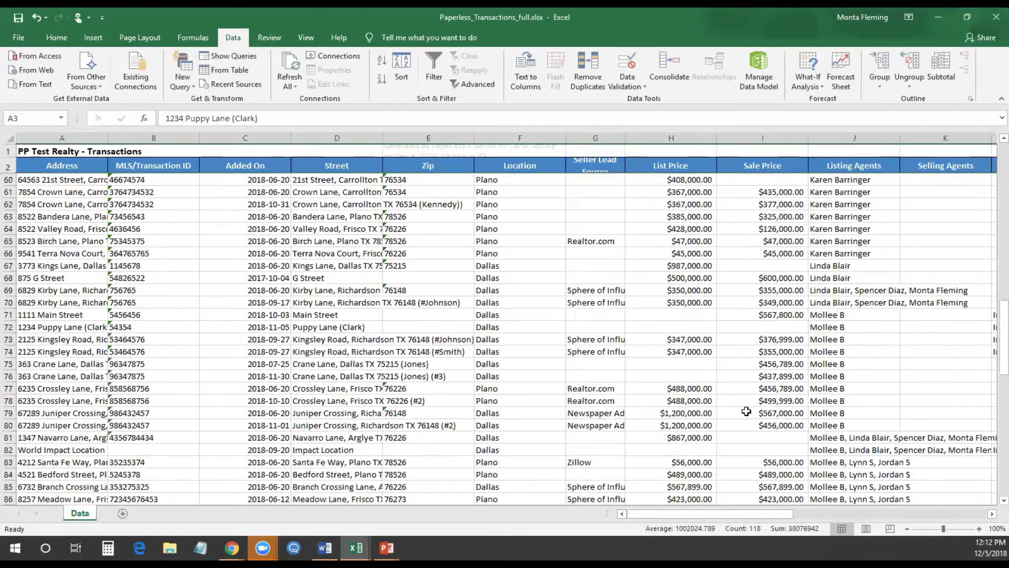
scroll(719, 352, "up", 14)
left_click(720, 351)
scroll(719, 352, "up", 3)
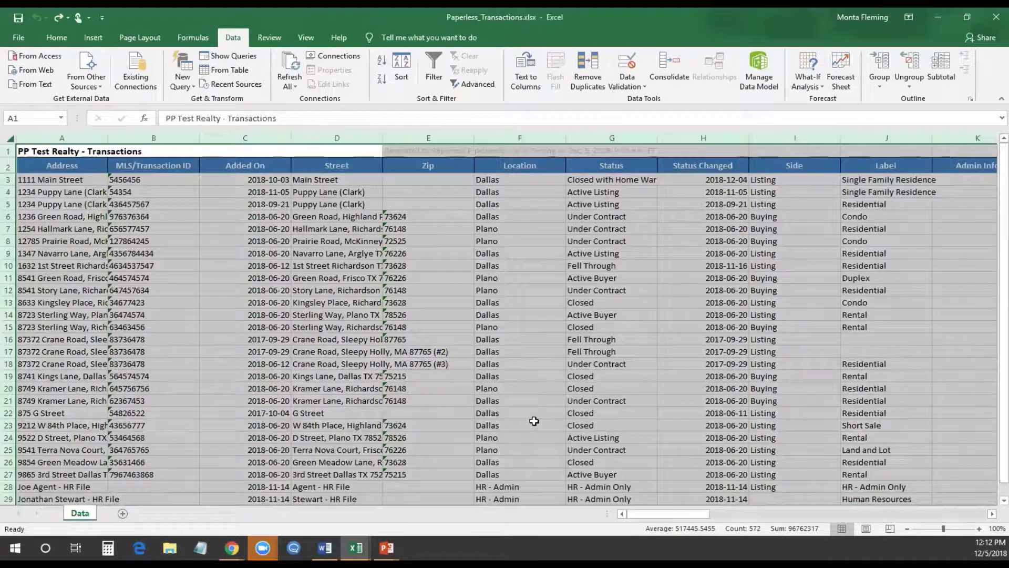
Delete columns G through the co-op email columns and add filter arrows to the row-2 headers
left_click(502, 312)
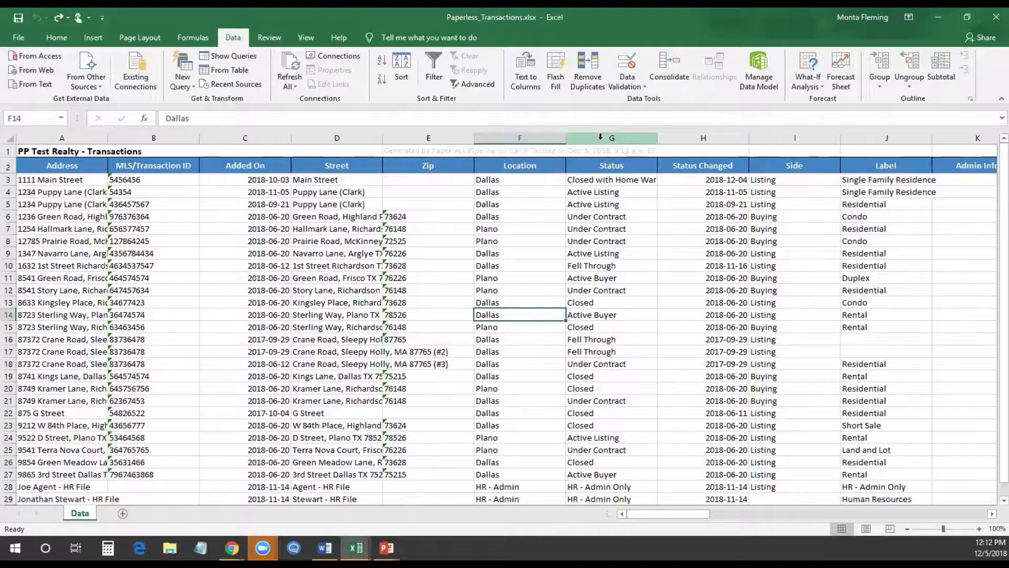
left_click_drag(600, 137, 841, 112)
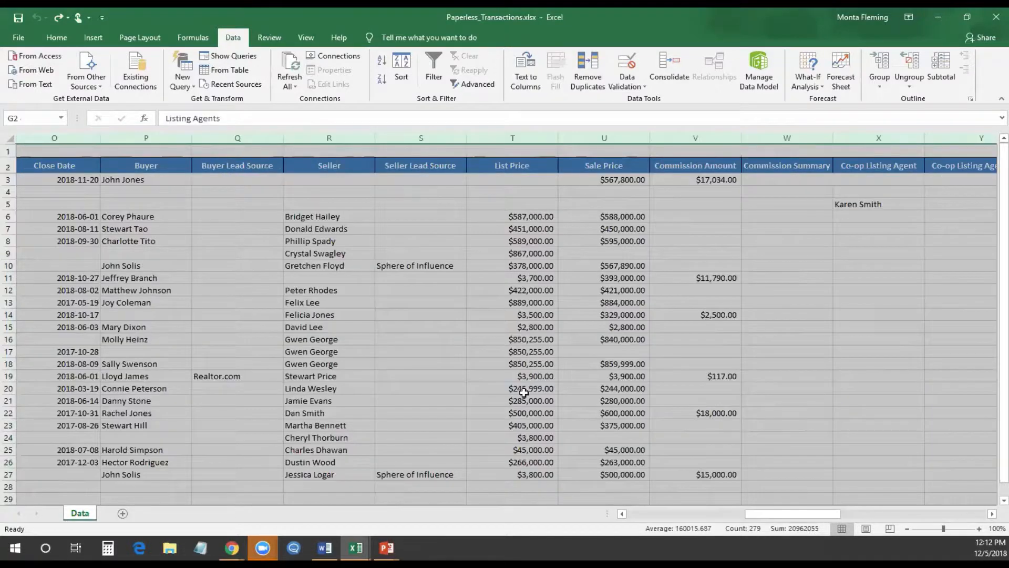
scroll(661, 339, "left", 3)
scroll(581, 219, "left", 2)
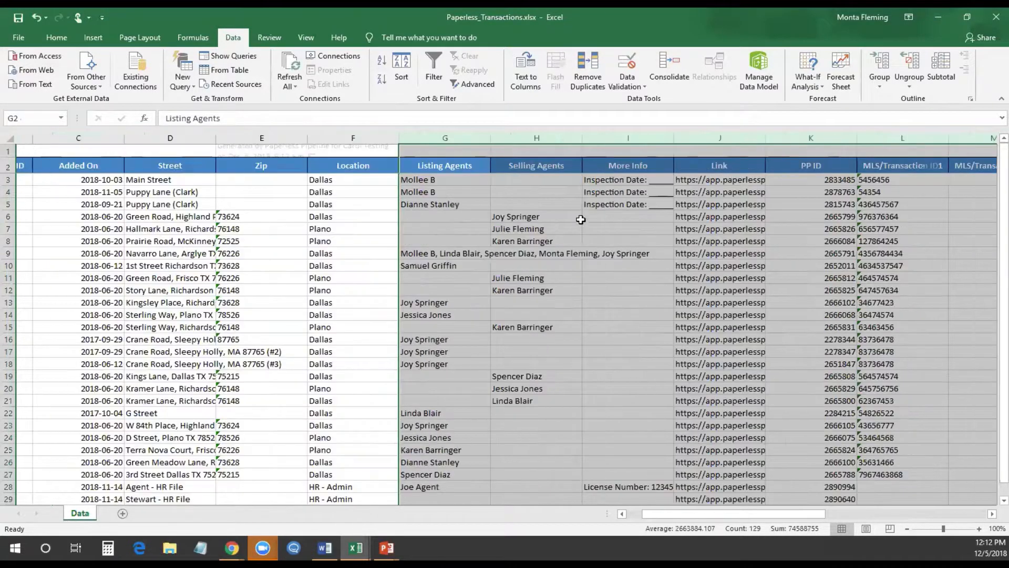
scroll(543, 221, "left", 1)
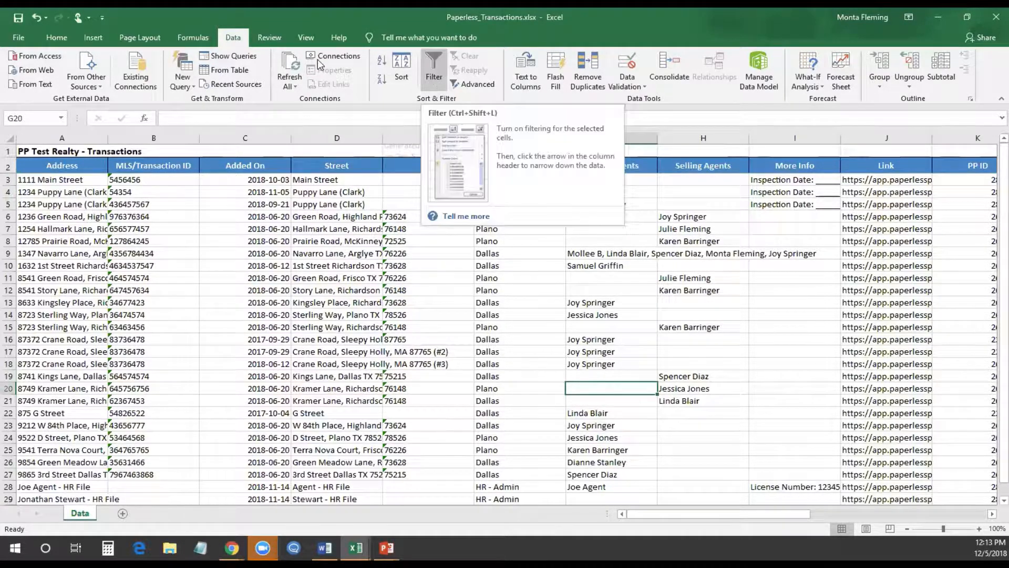
left_click(430, 62)
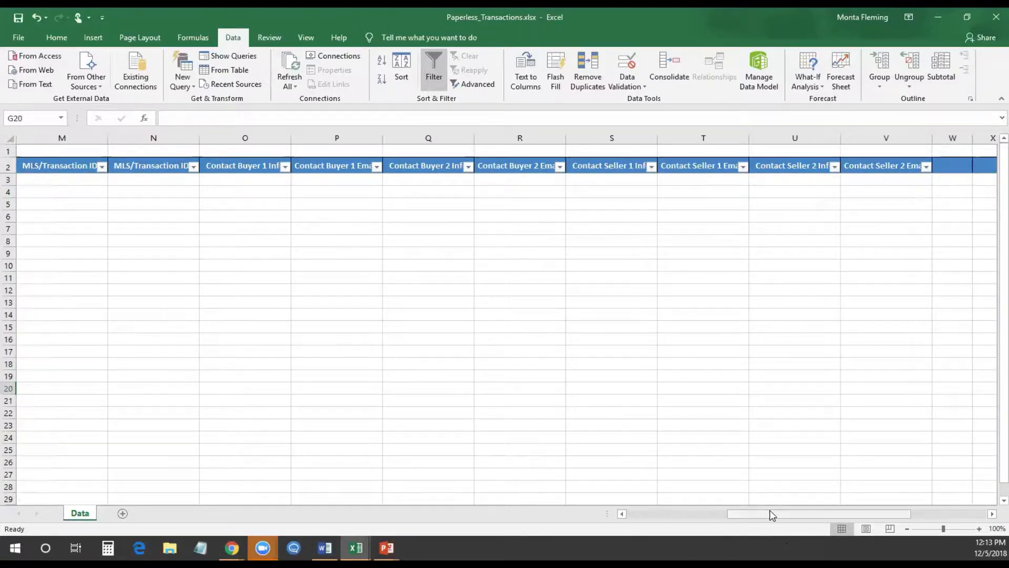
left_click_drag(774, 515, 653, 515)
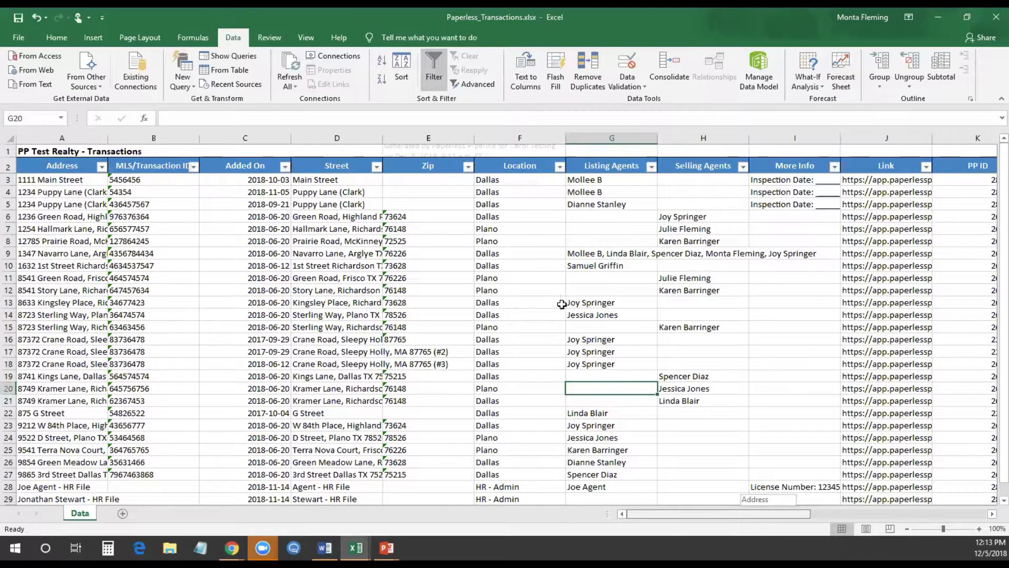
left_click(651, 166)
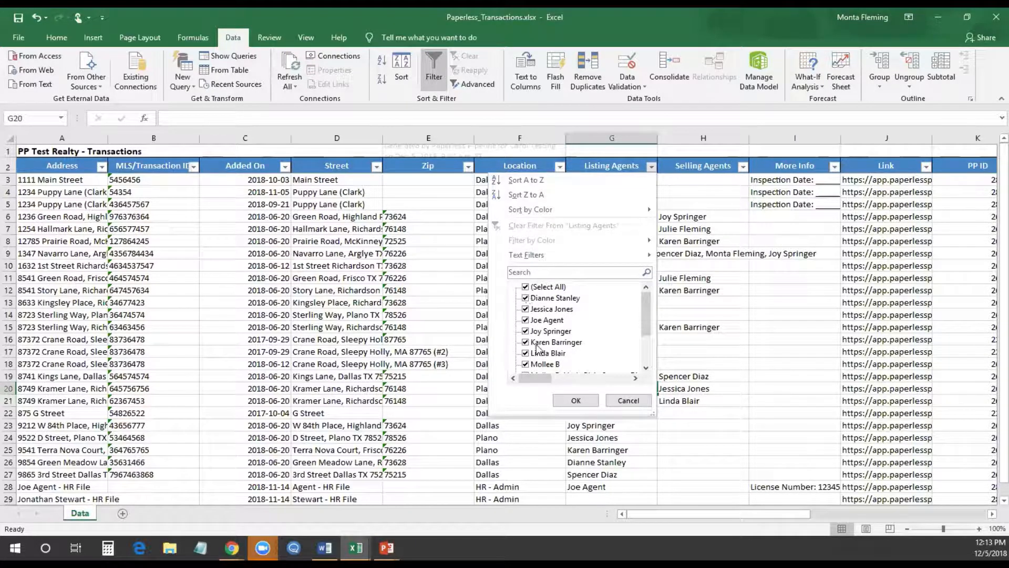
mouse_move(650, 327)
left_mouse_down()
mouse_move(650, 348)
mouse_move(650, 321)
left_mouse_up()
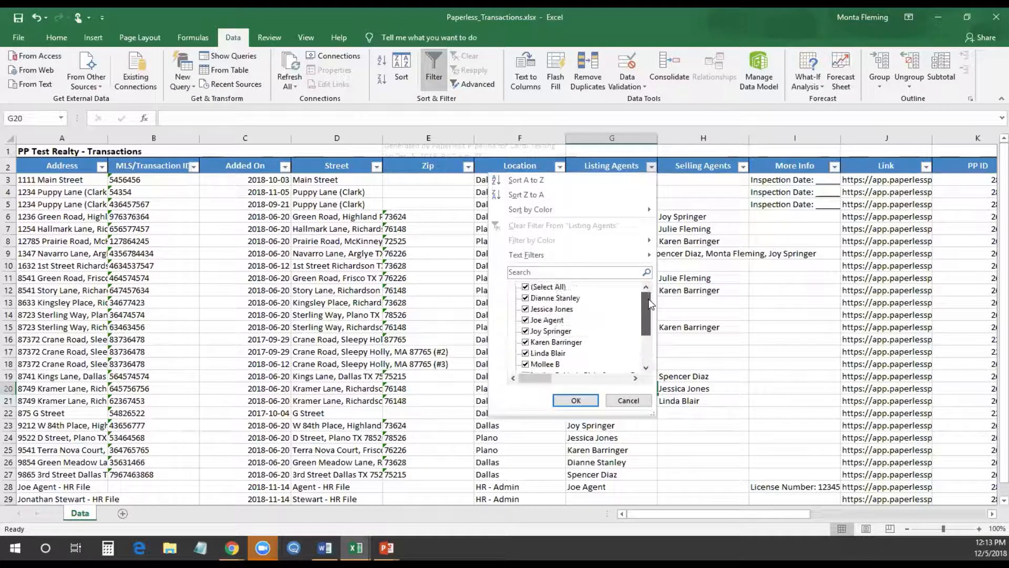
left_click(524, 290)
left_click(524, 288)
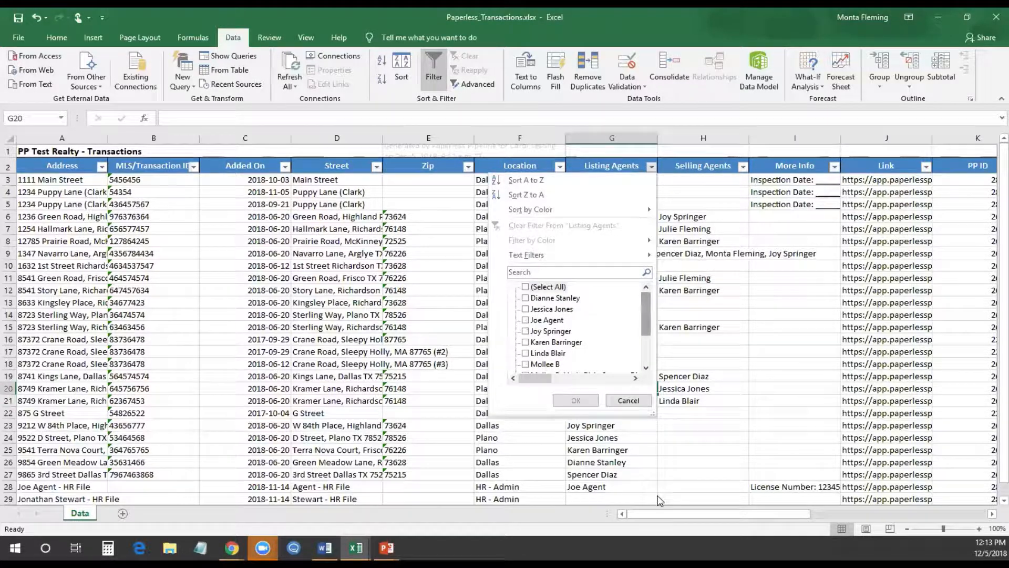
left_click(524, 299)
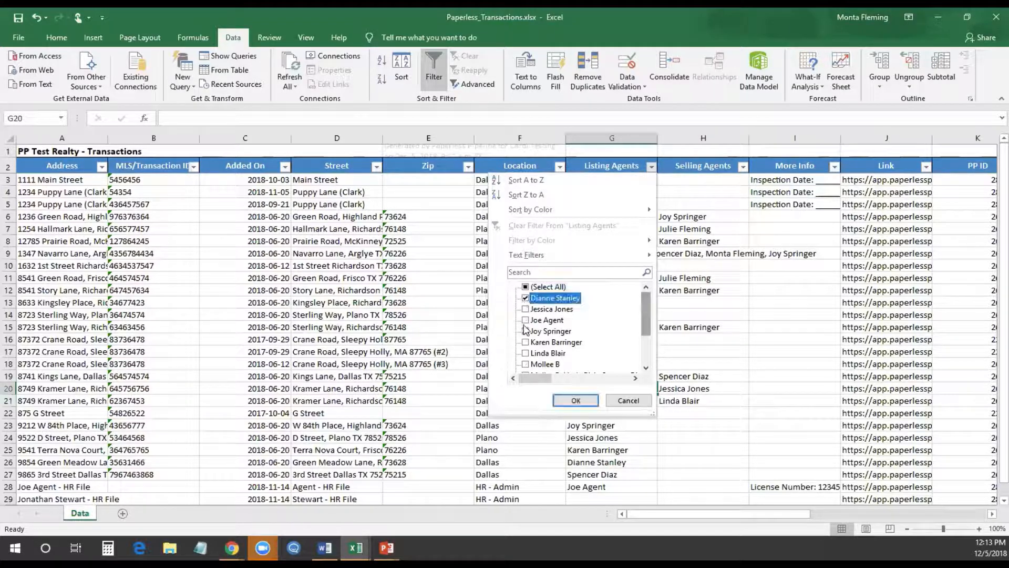
left_click(576, 401)
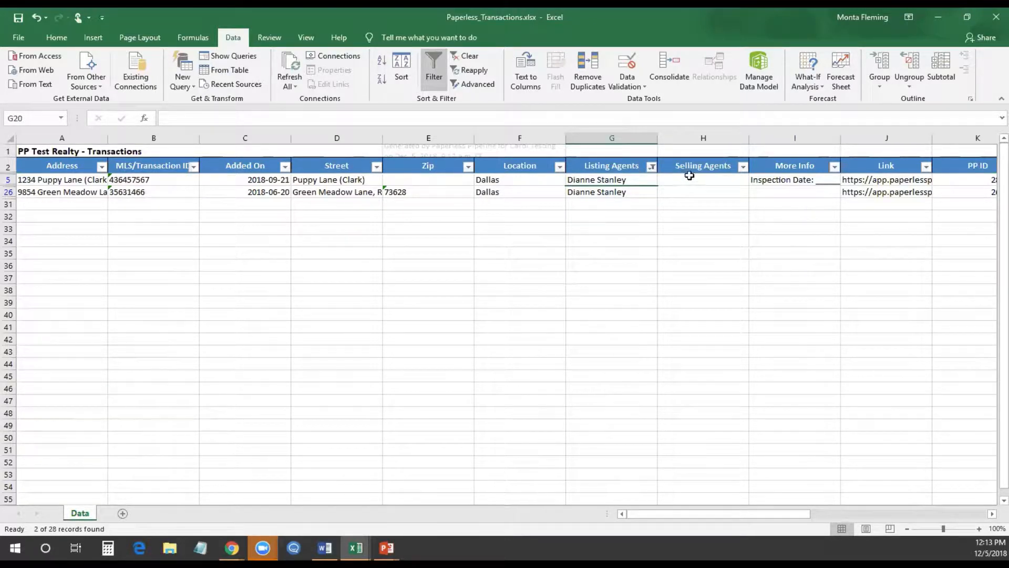
left_click(652, 167)
left_click(579, 218)
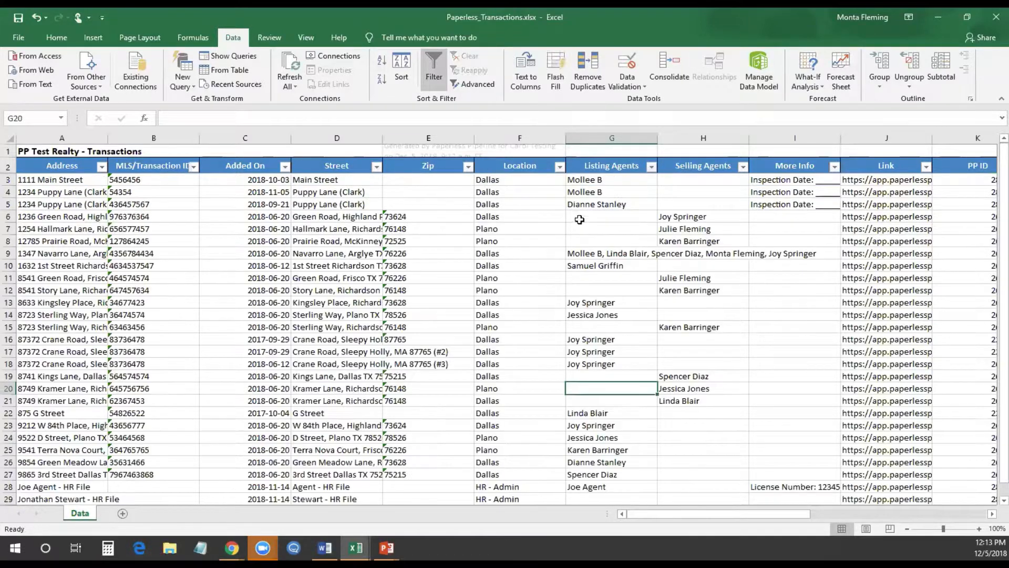
left_click(743, 167)
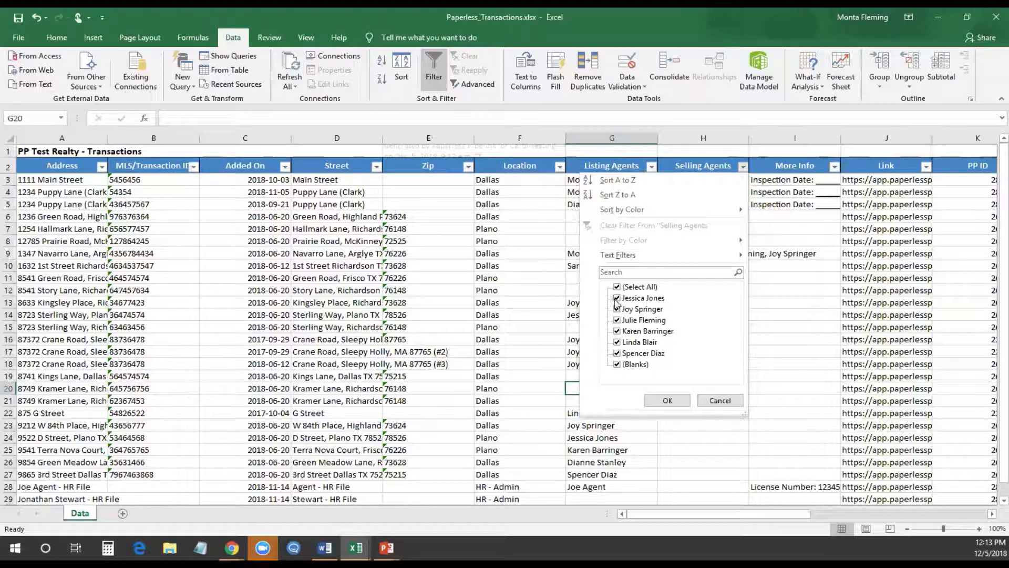
left_click(617, 286)
left_click(617, 298)
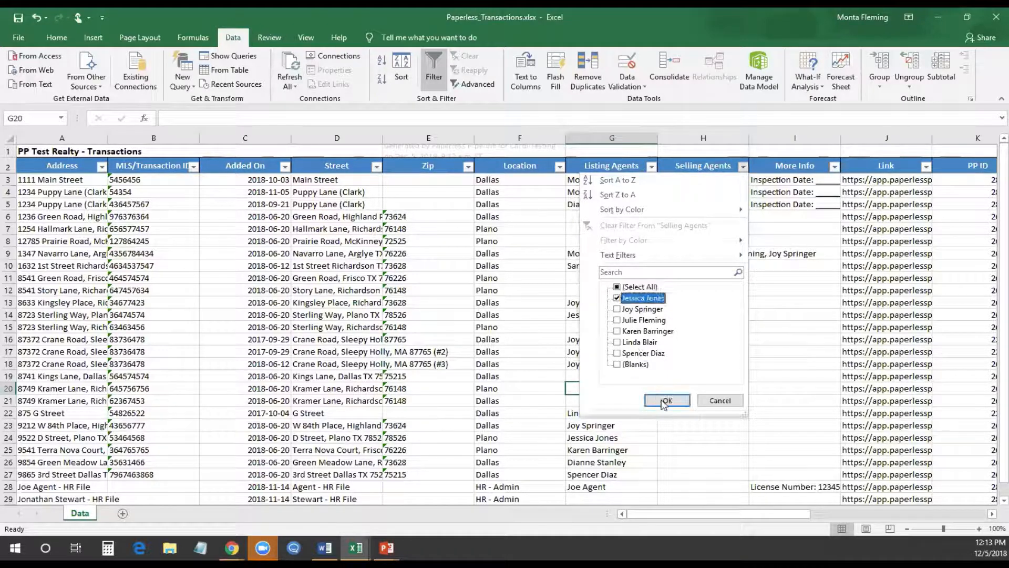
left_click(664, 402)
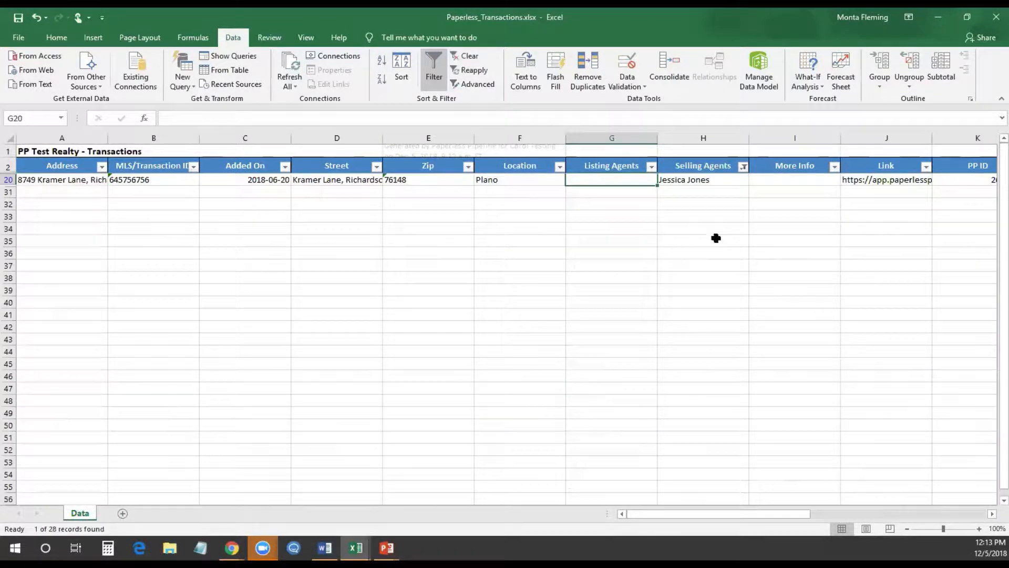
left_click(743, 168)
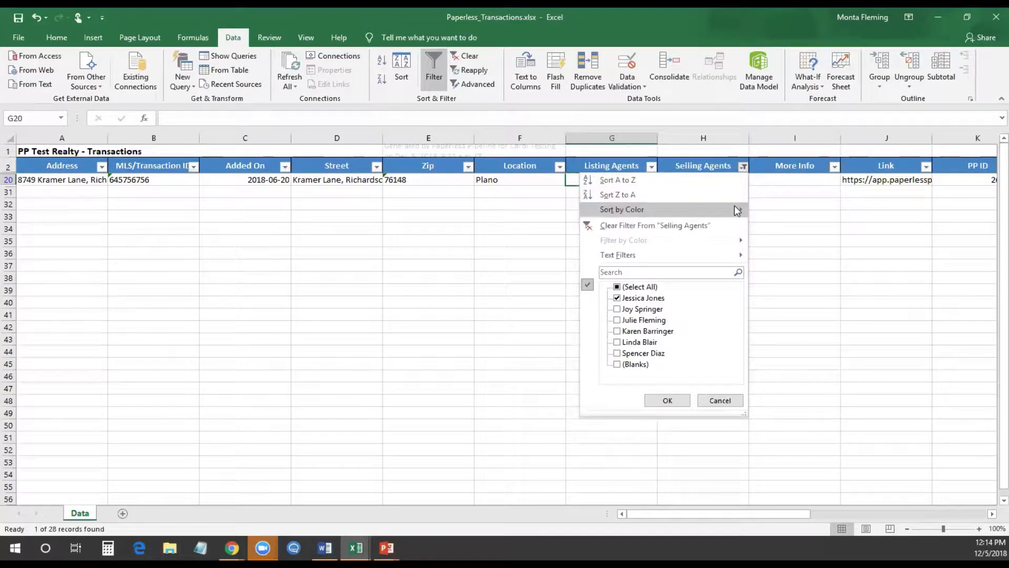
left_click(654, 224)
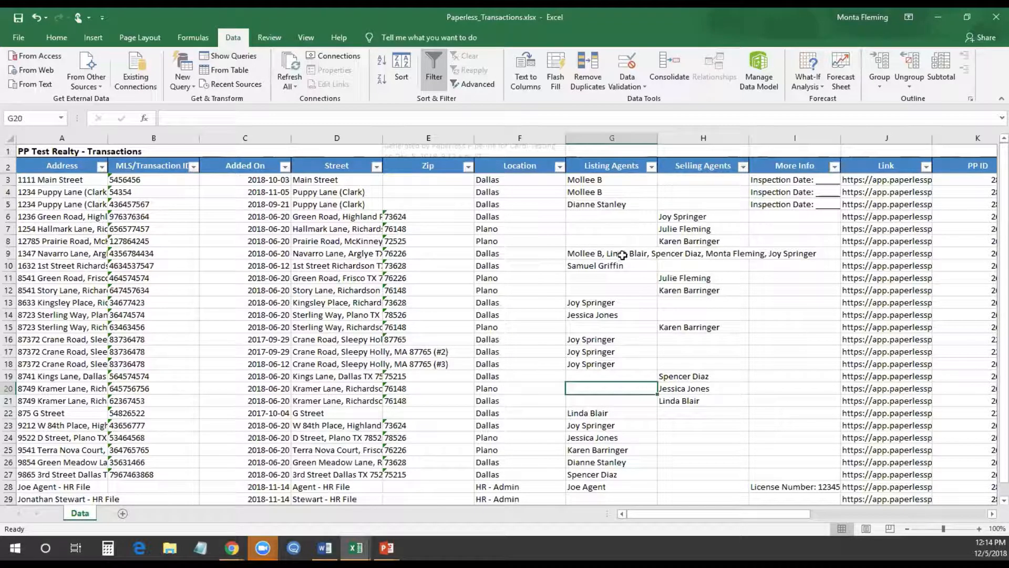
left_click(651, 166)
left_click_drag(650, 296, 650, 323)
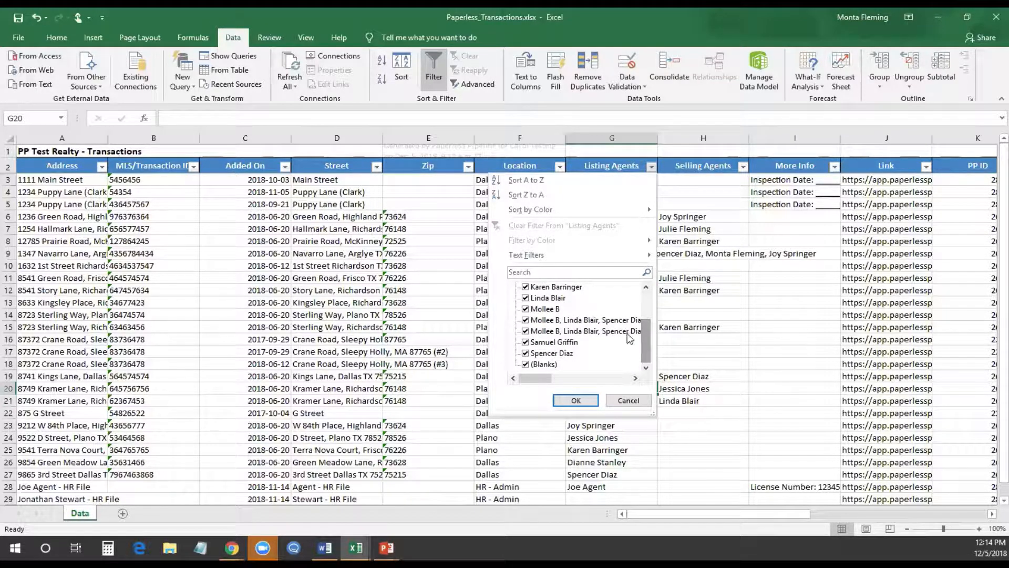
scroll(604, 331, "up", 3)
left_click(547, 288)
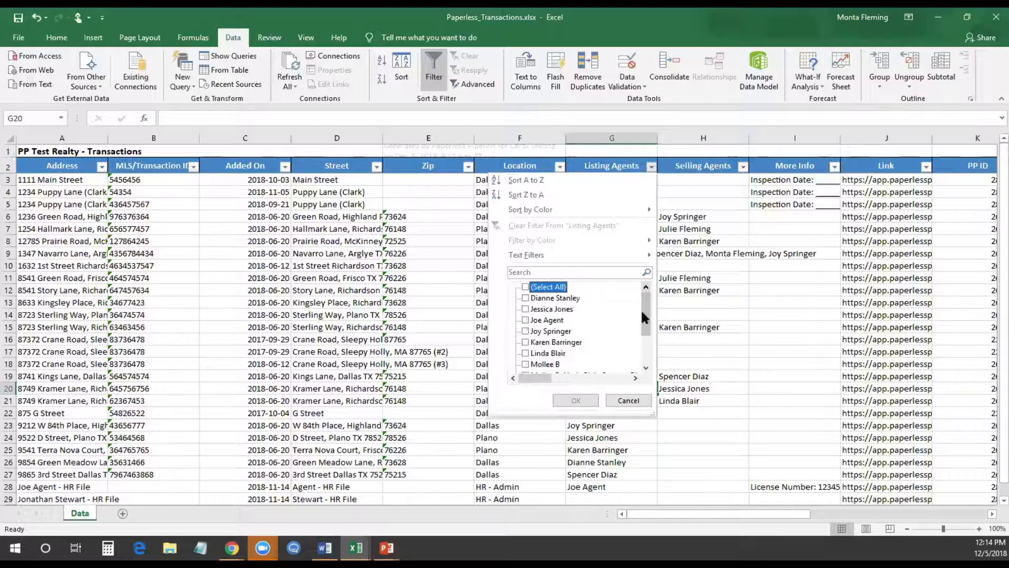
left_click_drag(644, 317, 646, 347)
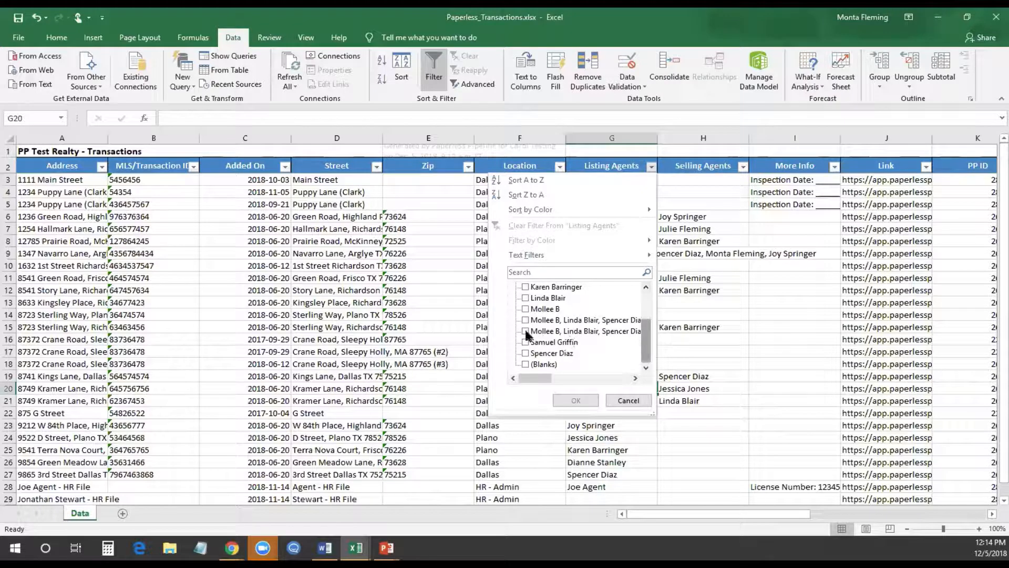
left_click(525, 298)
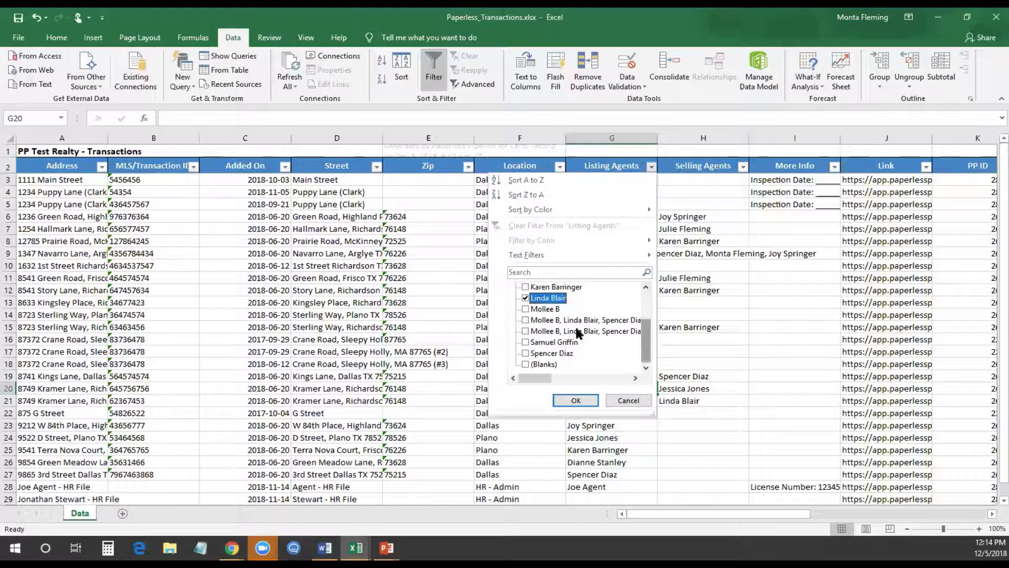
left_click(575, 400)
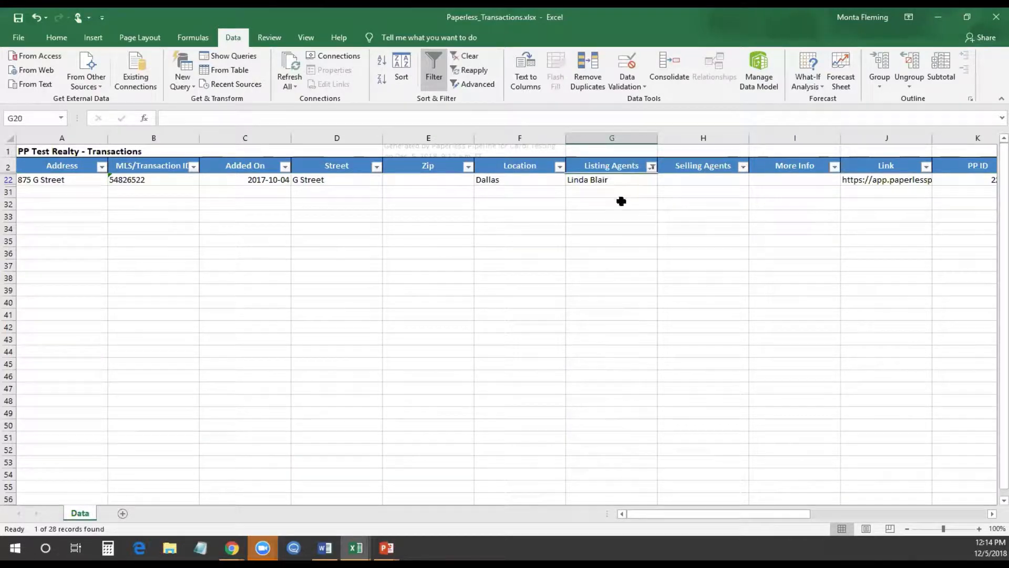
Reopen the Listing Agents filter and bring up its Text Filters conditions
left_click(652, 166)
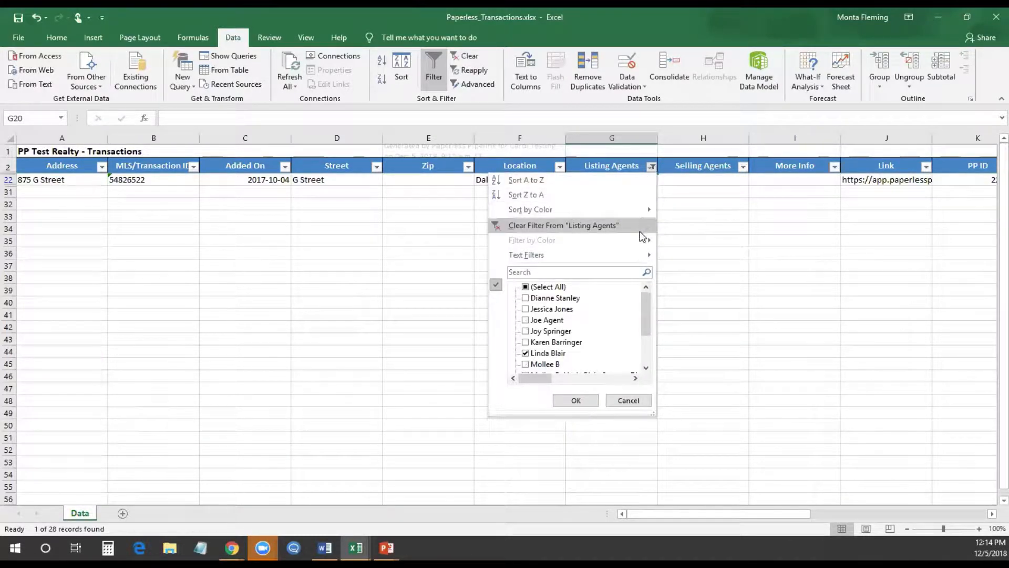
left_click(525, 287)
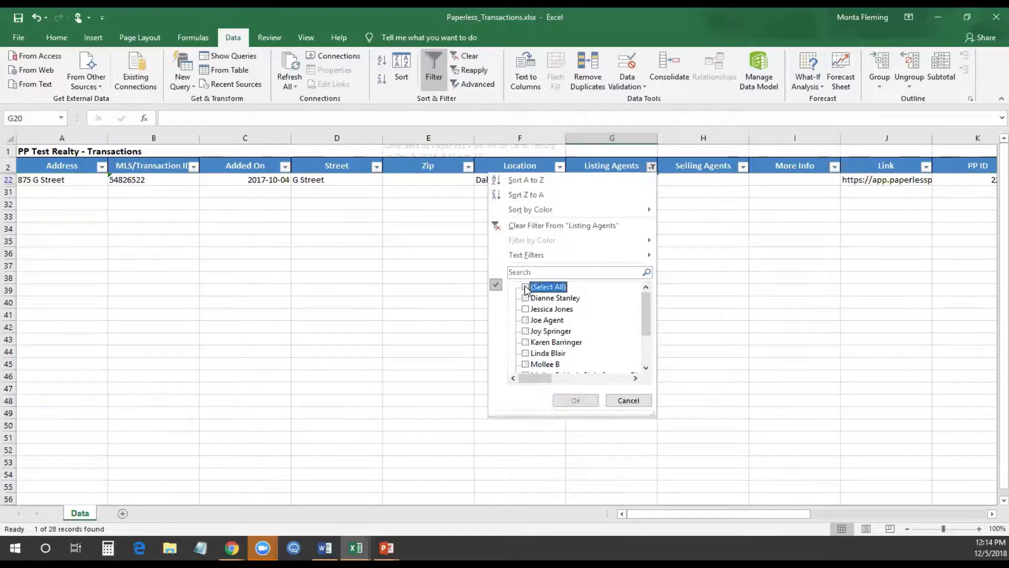
left_click(542, 286)
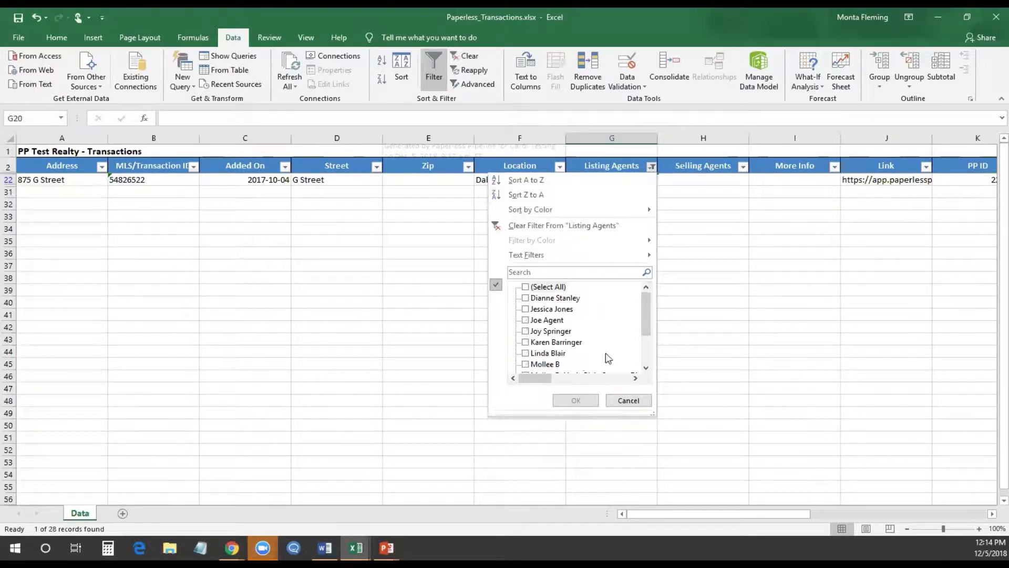
mouse_move(647, 317)
left_mouse_down()
mouse_move(647, 345)
mouse_move(656, 320)
left_mouse_up()
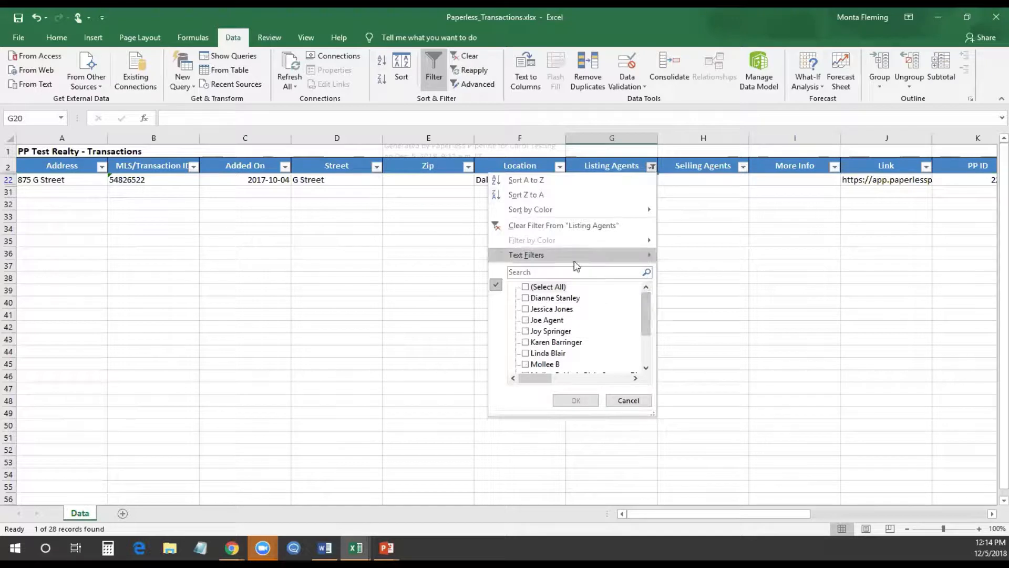
mouse_move(652, 259)
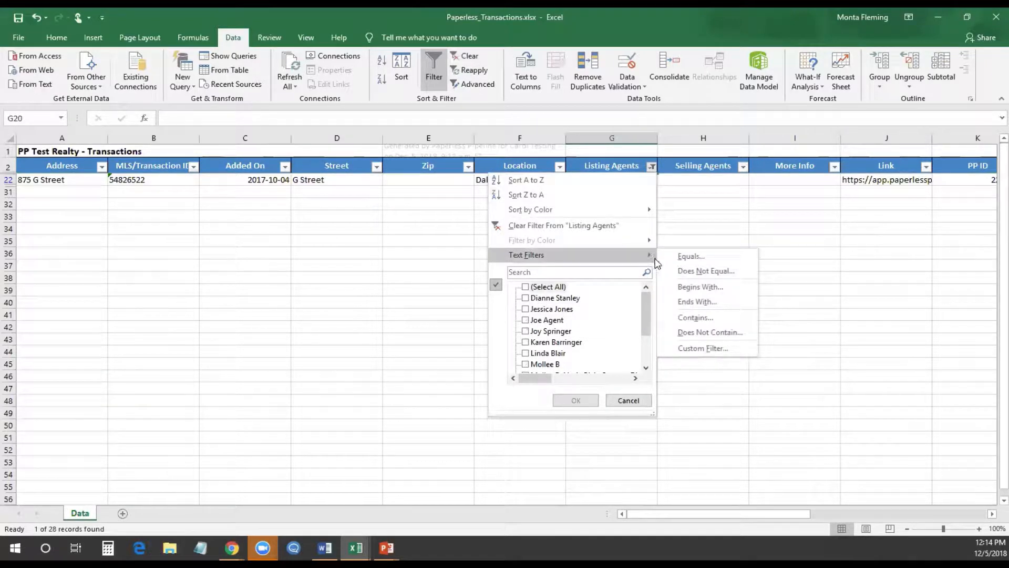
Filter Listing Agents to entries containing 'lin', then switch AutoFilter off
left_click(693, 319)
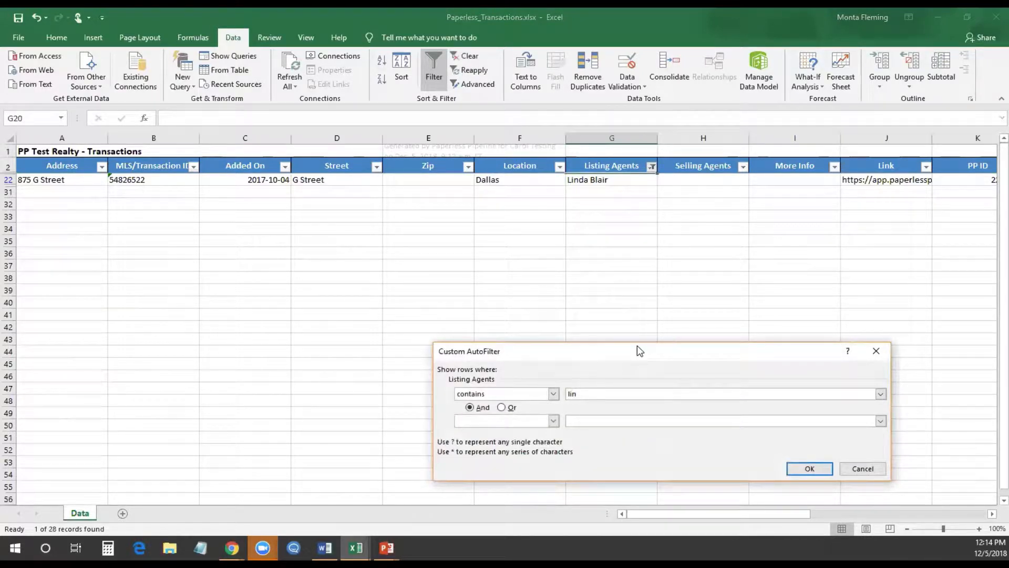
left_click(810, 468)
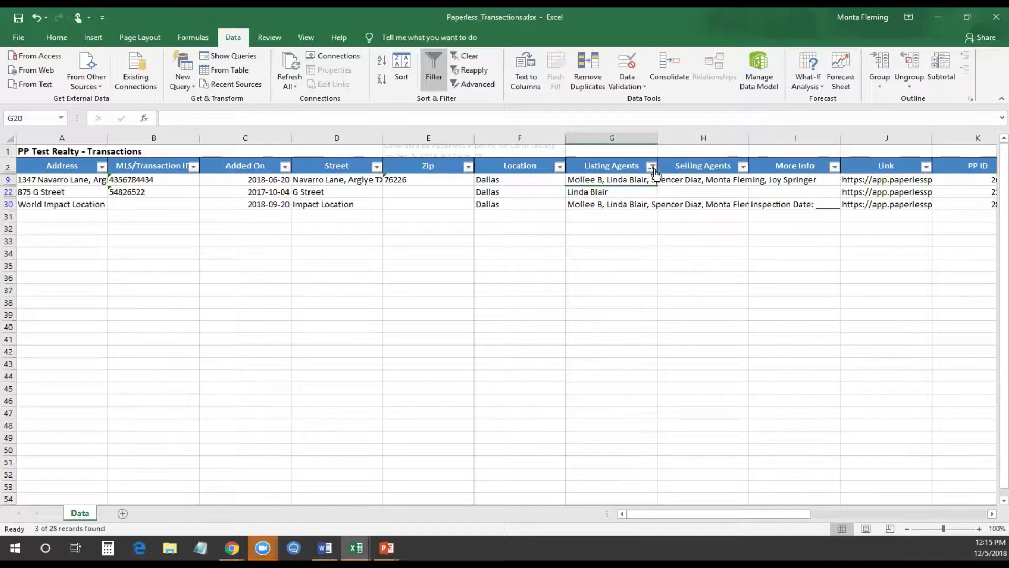
left_click(433, 73)
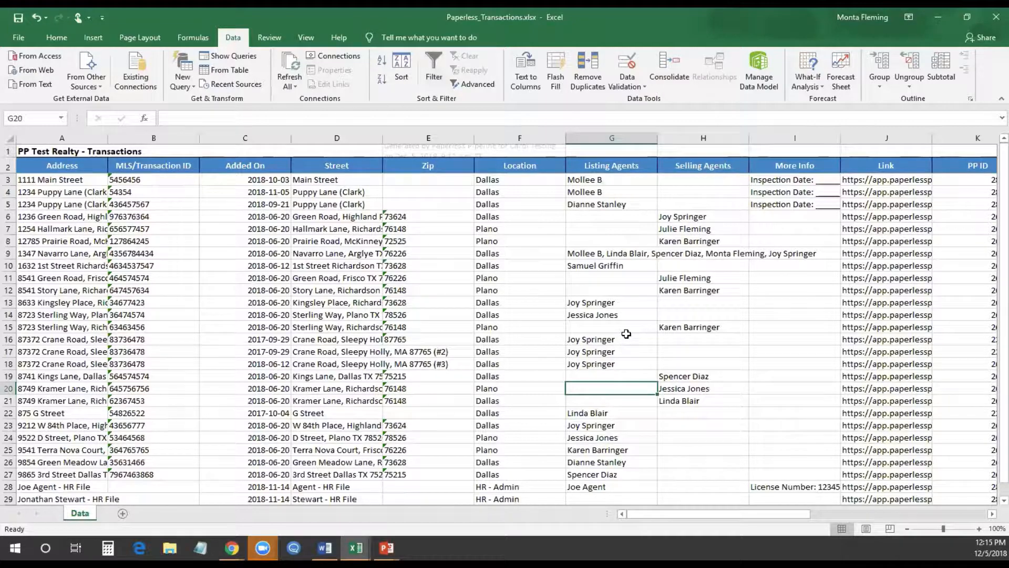
left_click(434, 69)
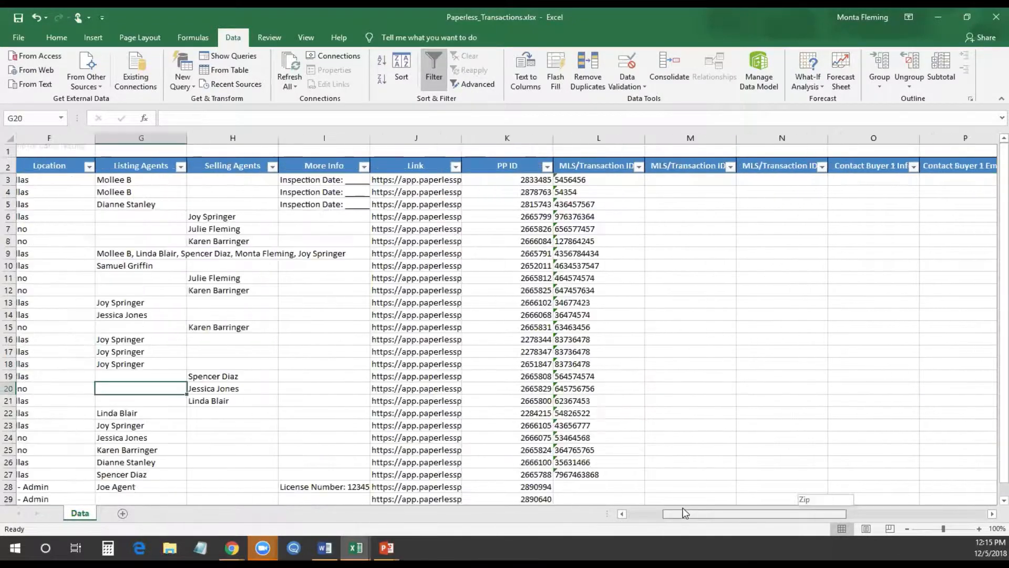
left_click(650, 166)
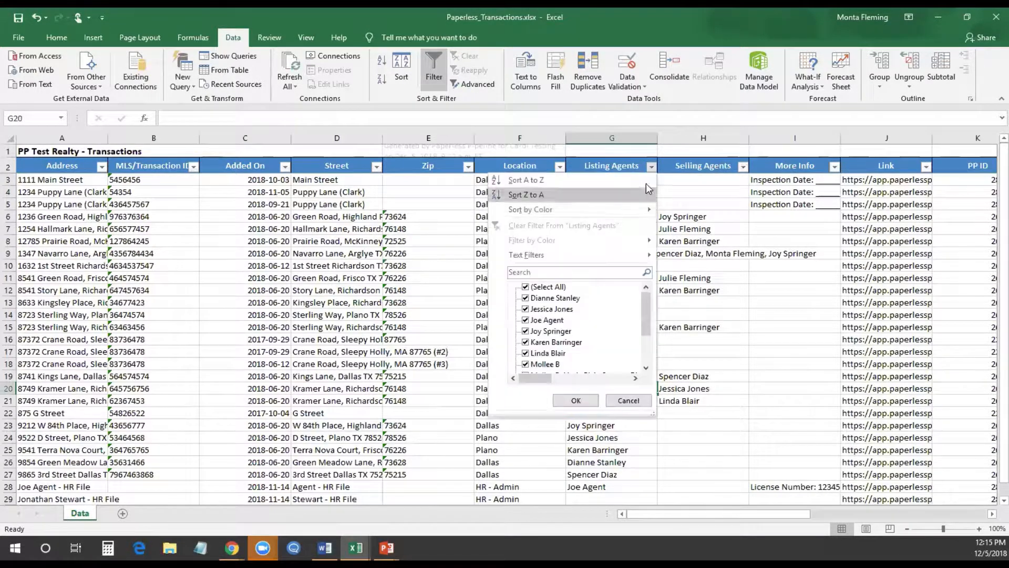
left_click(525, 286)
left_click(525, 298)
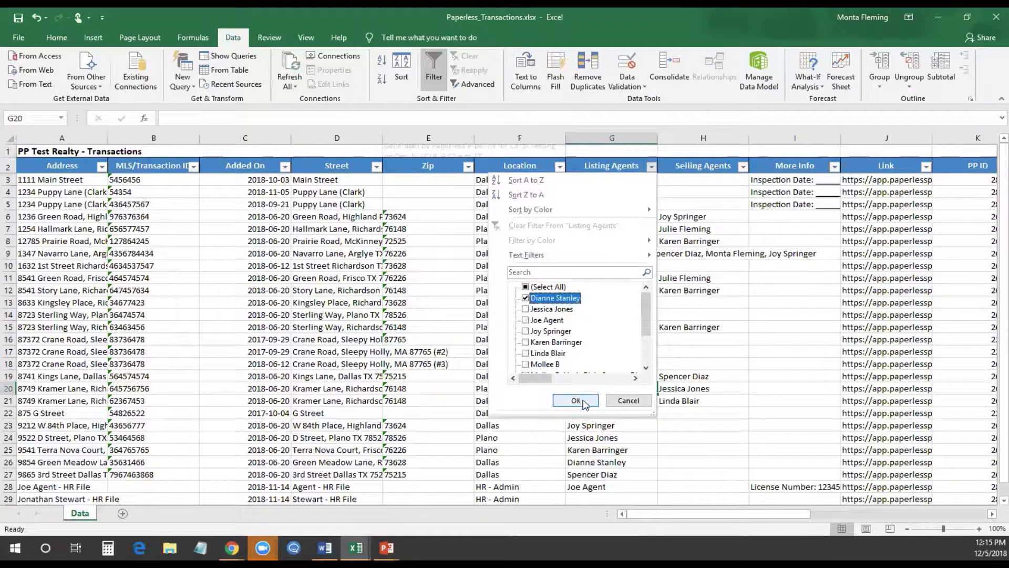
left_click(575, 400)
left_click_drag(10, 179, 10, 192)
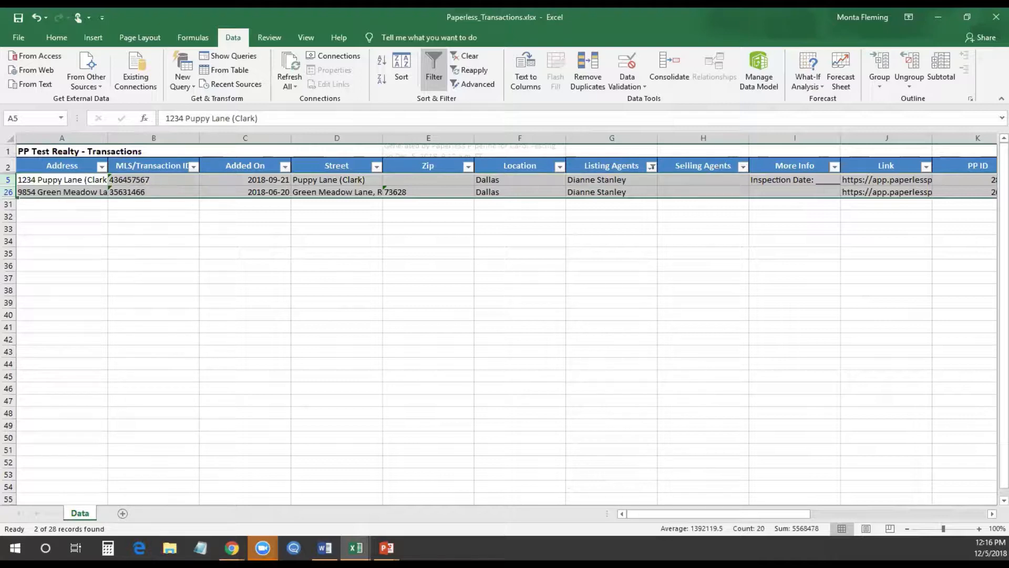
Undo with Ctrl+Z three times, removing the filter and restoring the deleted columns
key("ctrl+z")
key("ctrl+z")
key("ctrl+z")
key("ctrl+z")
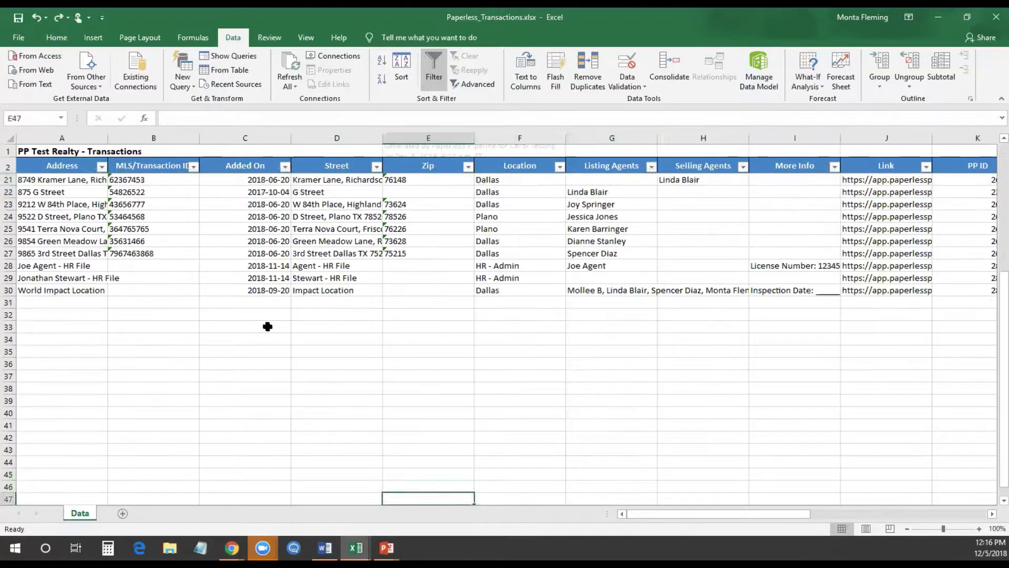
key("ctrl+z")
key("ctrl+z")
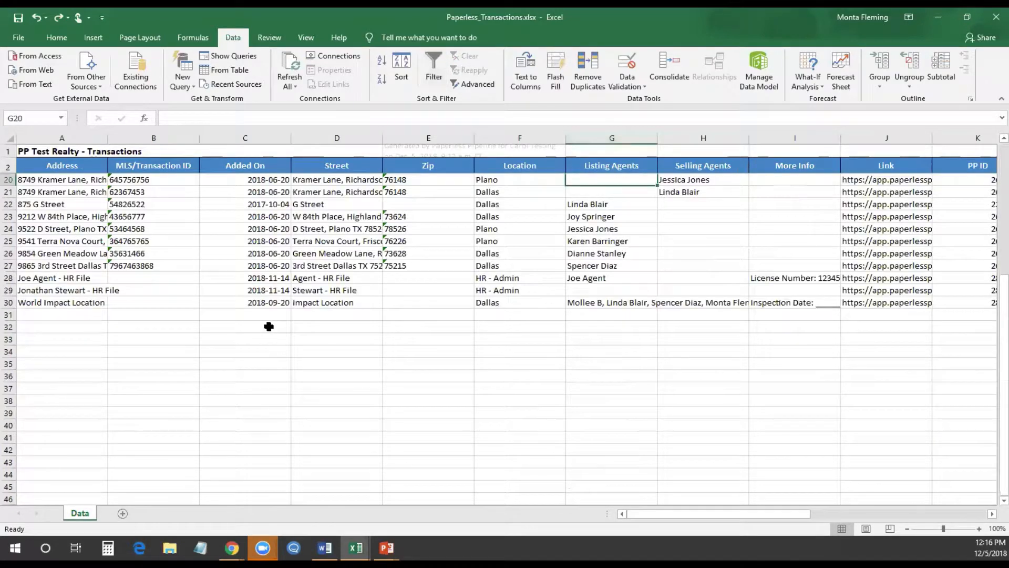
key("ctrl+z")
key("ctrl+z")
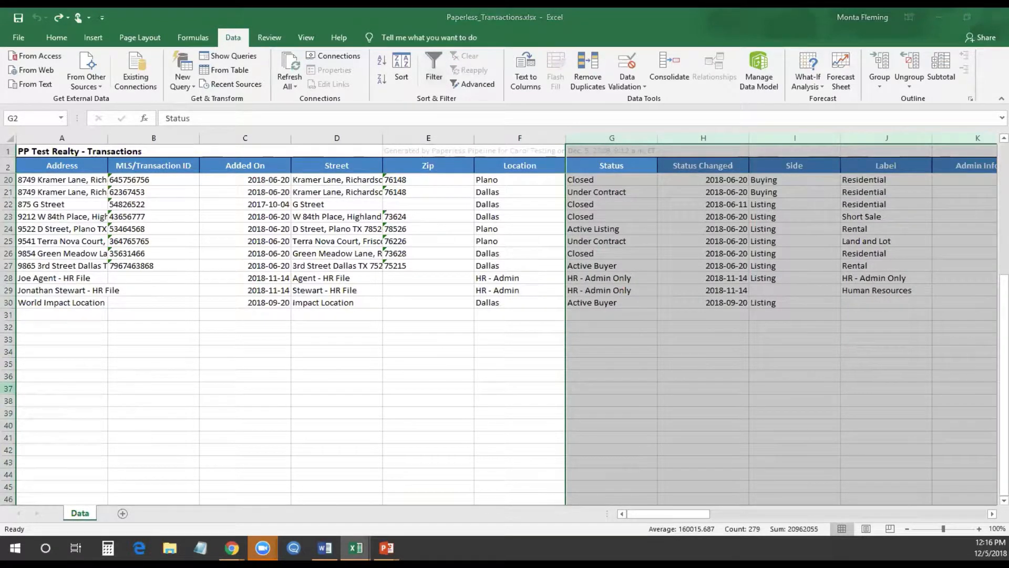
Bring Paperless_Transactions_full.xlsx to the front and select cell T126 below List Price
left_click(611, 342)
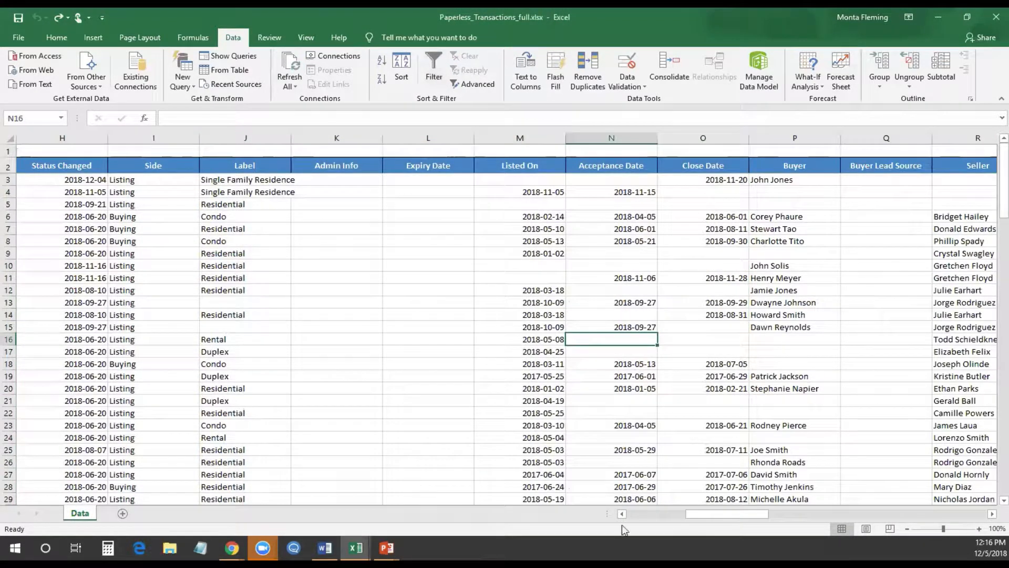
left_click_drag(736, 519, 678, 516)
scroll(629, 450, "down", 5)
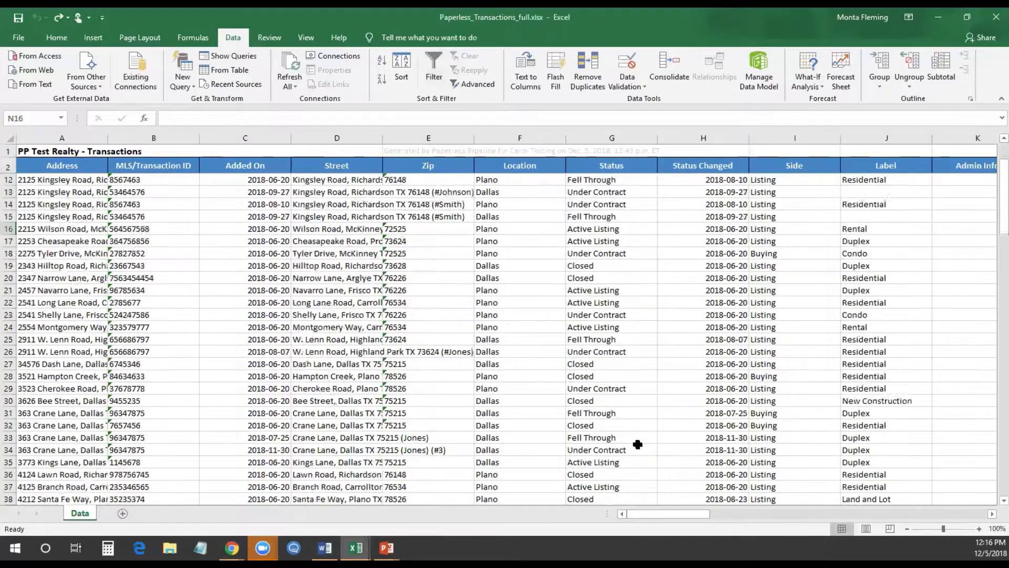
scroll(629, 450, "down", 18)
scroll(489, 209, "right", 10)
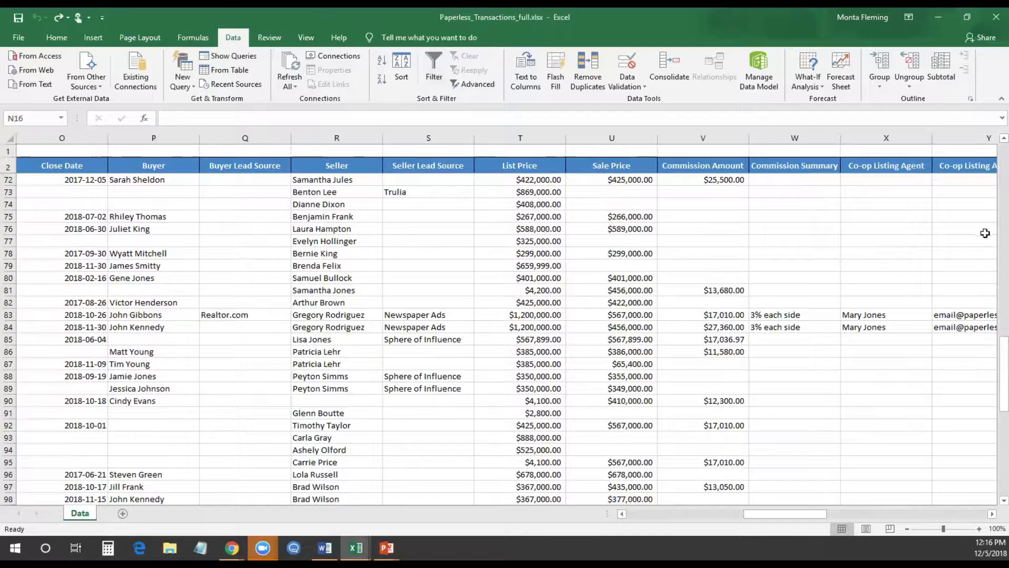
left_click_drag(990, 346, 991, 446)
left_click(523, 474)
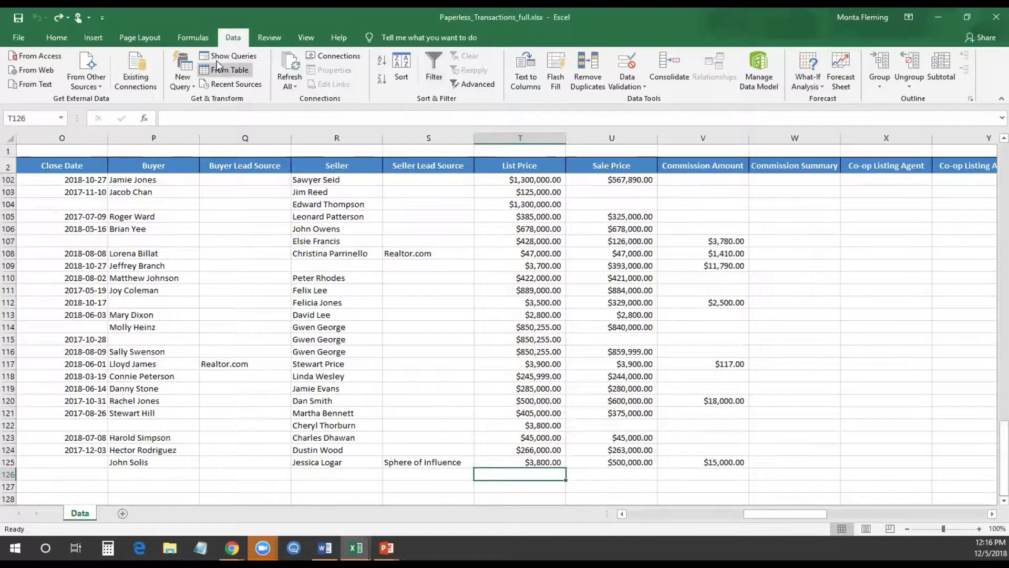
left_click(56, 39)
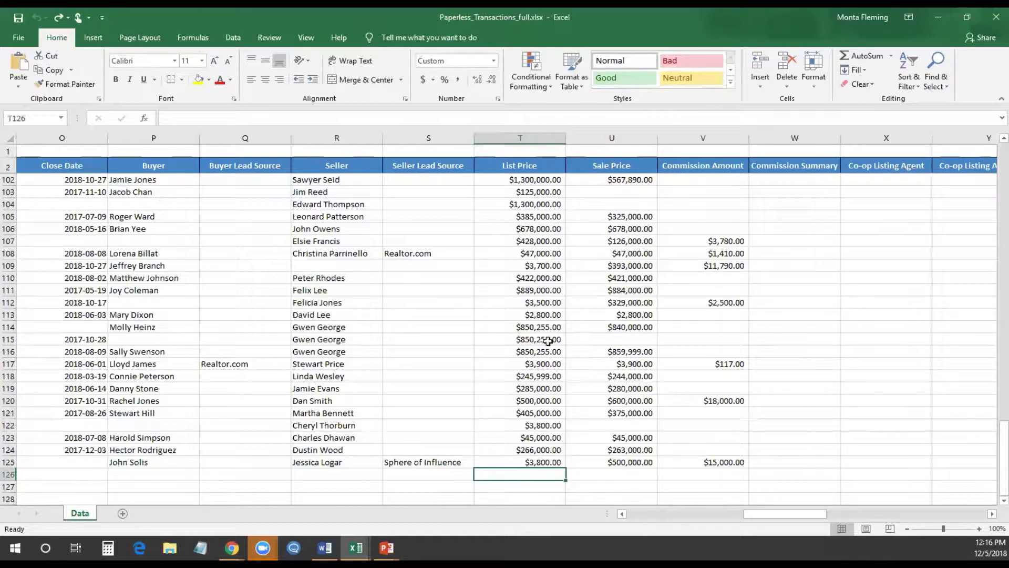
Insert a trial AutoSum total in T126, then delete it
left_click(863, 59)
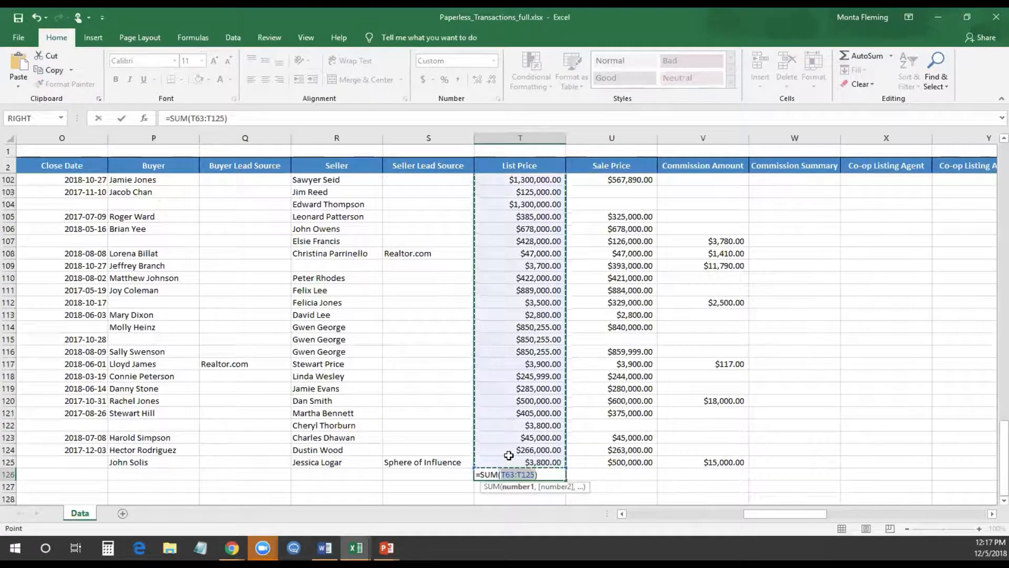
key("Return")
left_click(530, 474)
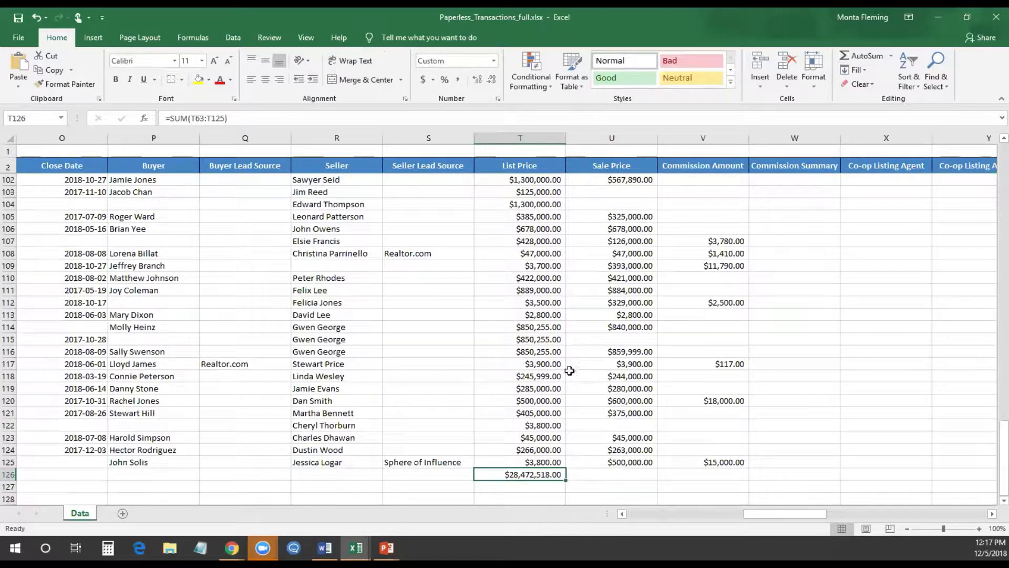
key("Delete")
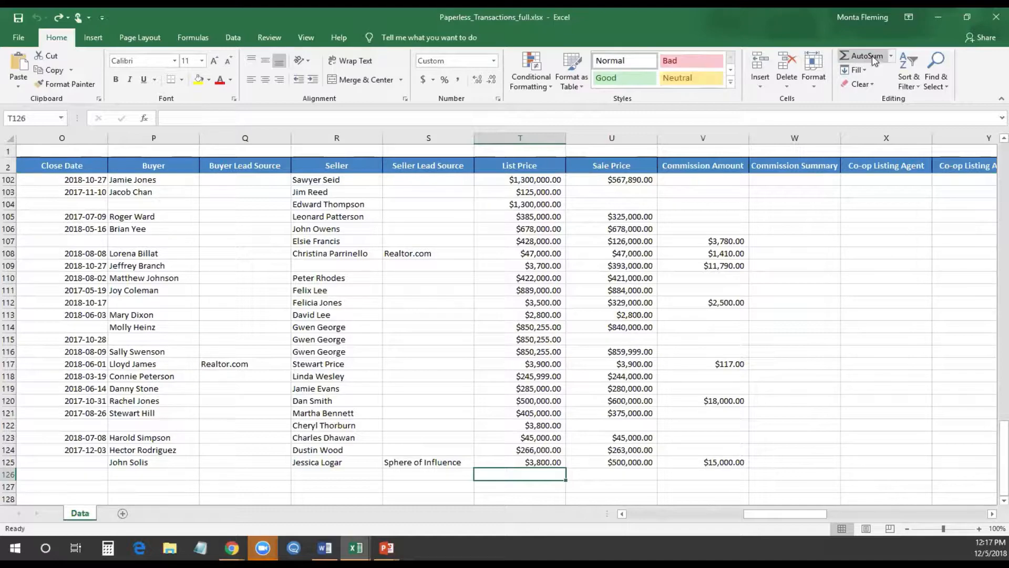
Total List Price in T126 with =SUM(T3:T125), giving $48,122,018.00
left_click(871, 56)
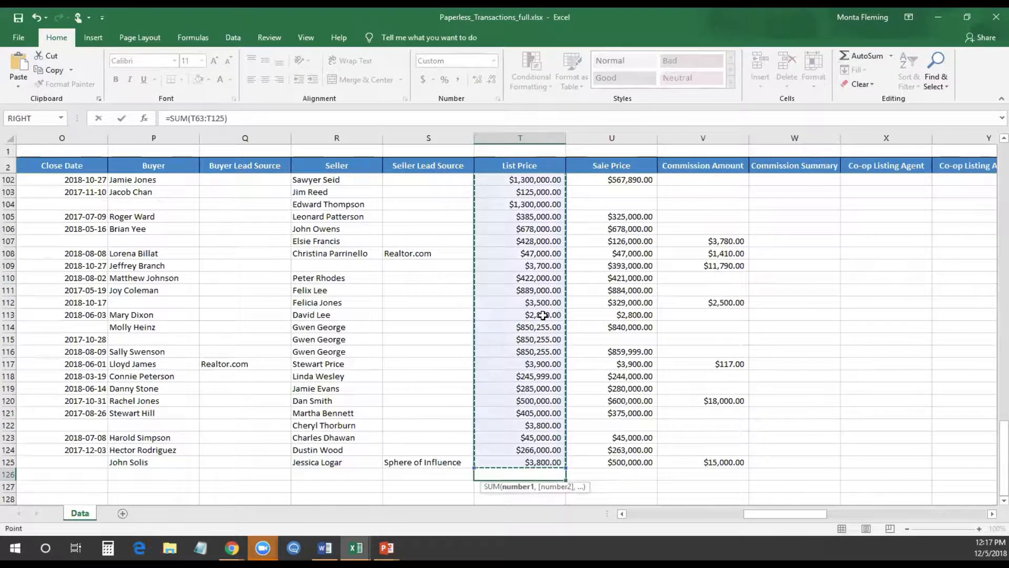
scroll(543, 320, "up", 20)
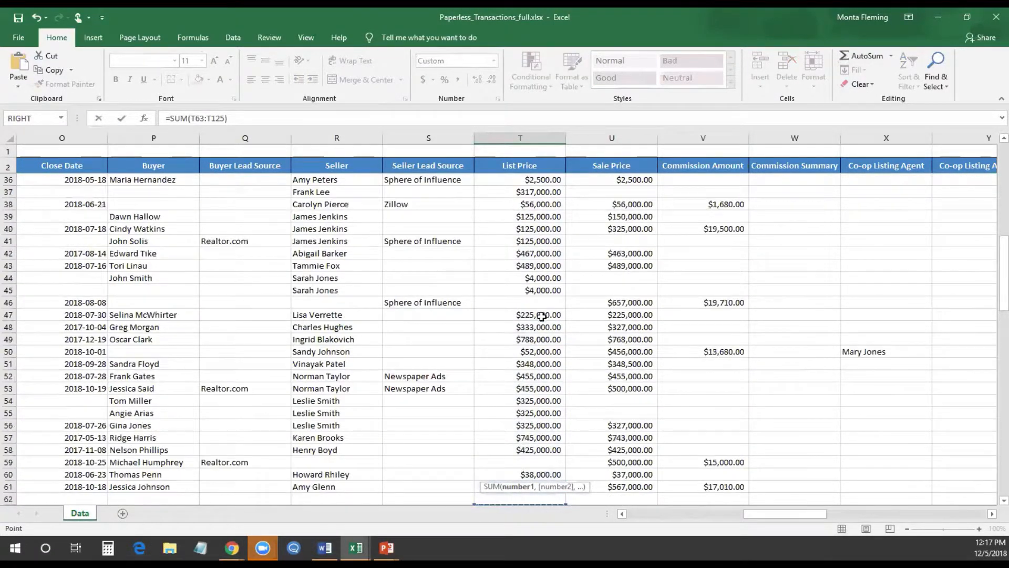
scroll(543, 314, "down", 6)
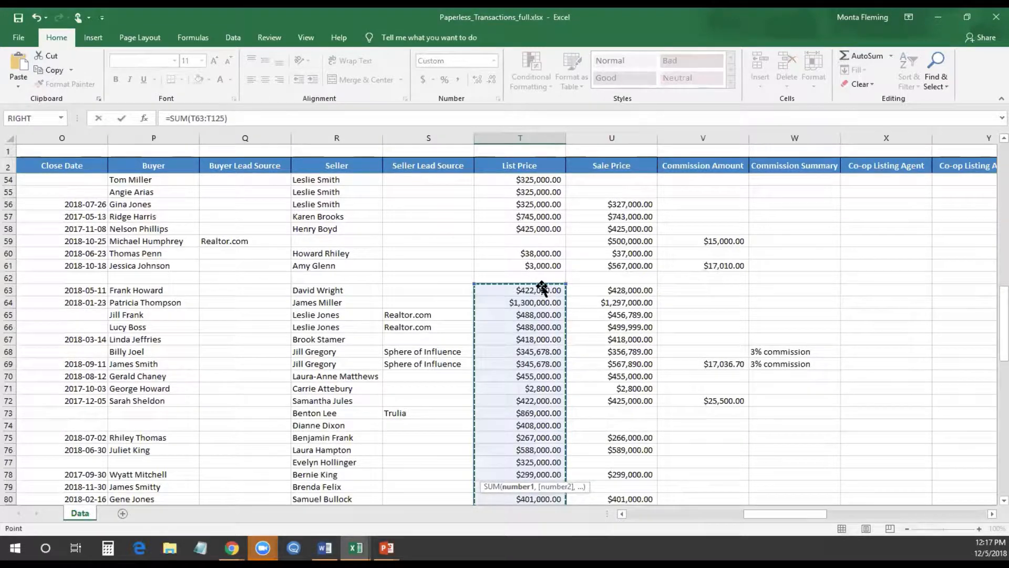
scroll(542, 286, "up", 17)
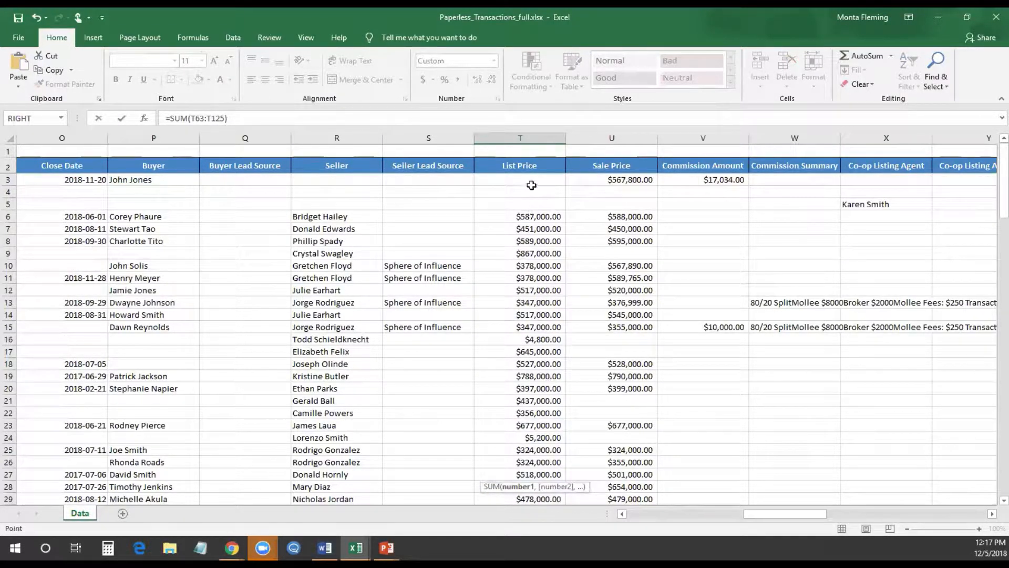
left_click_drag(531, 180, 523, 324)
key("Return")
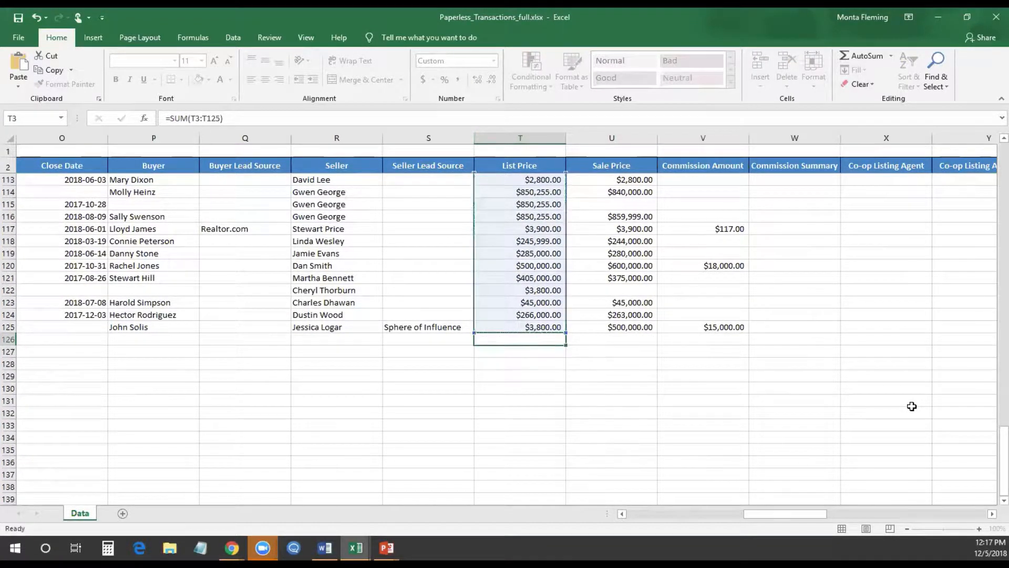
scroll(623, 415, "up", 4)
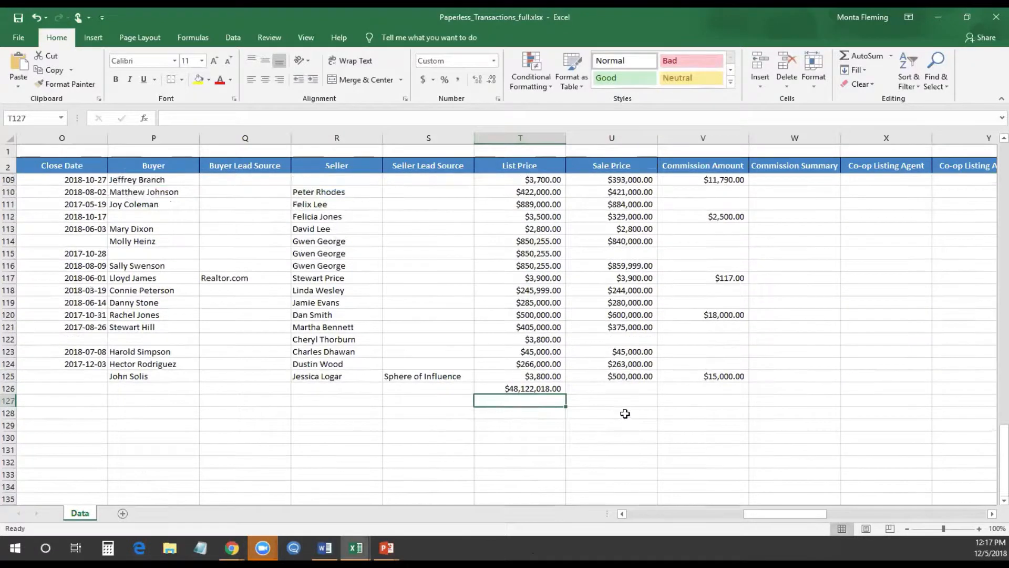
scroll(623, 415, "up", 20)
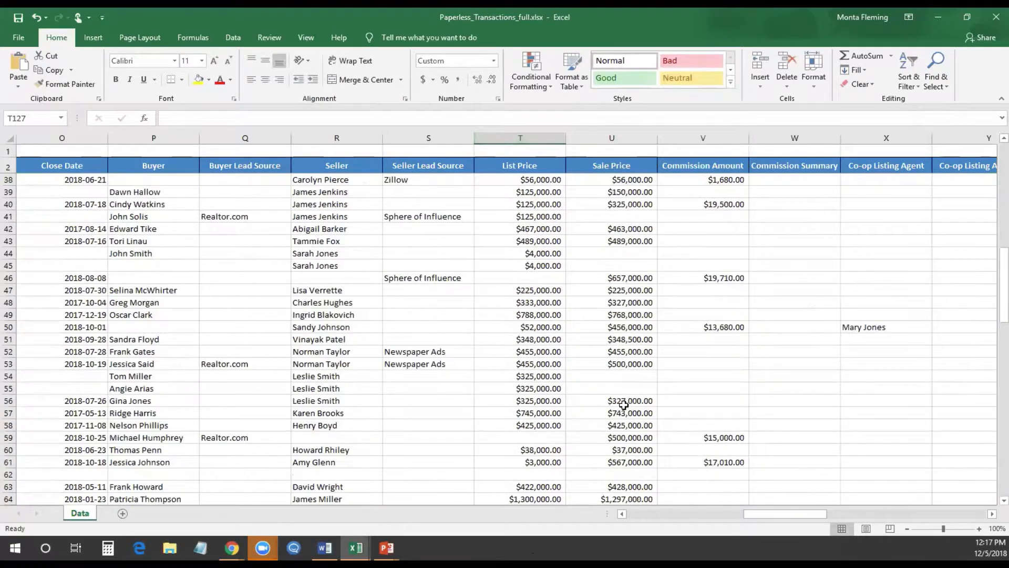
scroll(623, 405, "down", 20)
left_click(612, 376)
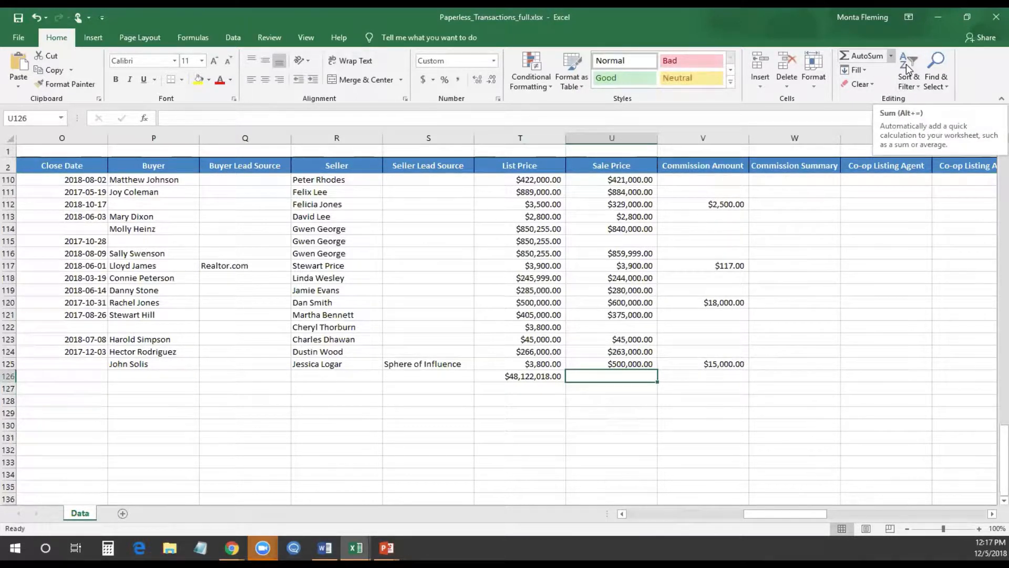
Average Sale Price rows U110:U125 in U126, giving $403,407.07
left_click(891, 55)
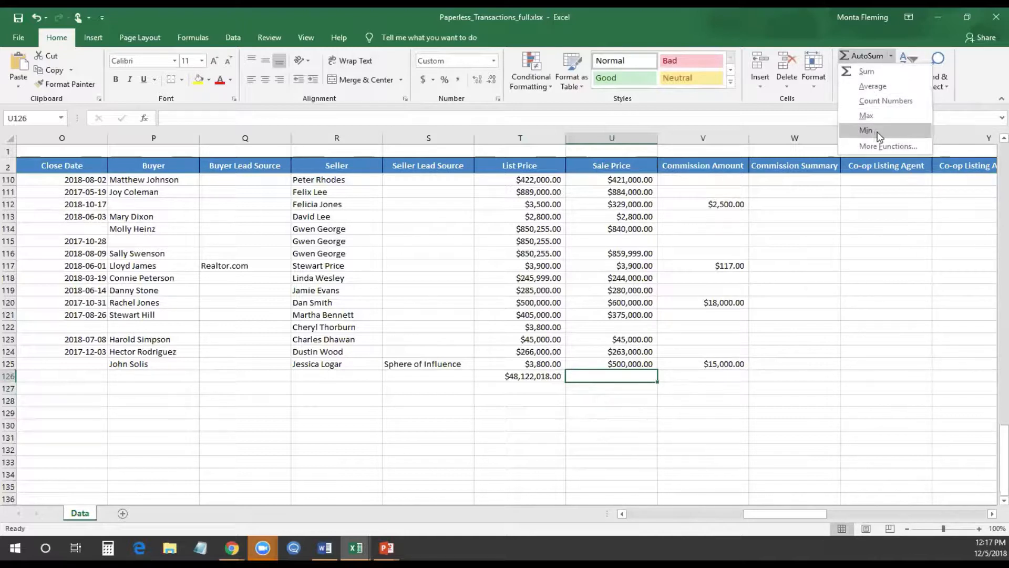
left_click(872, 87)
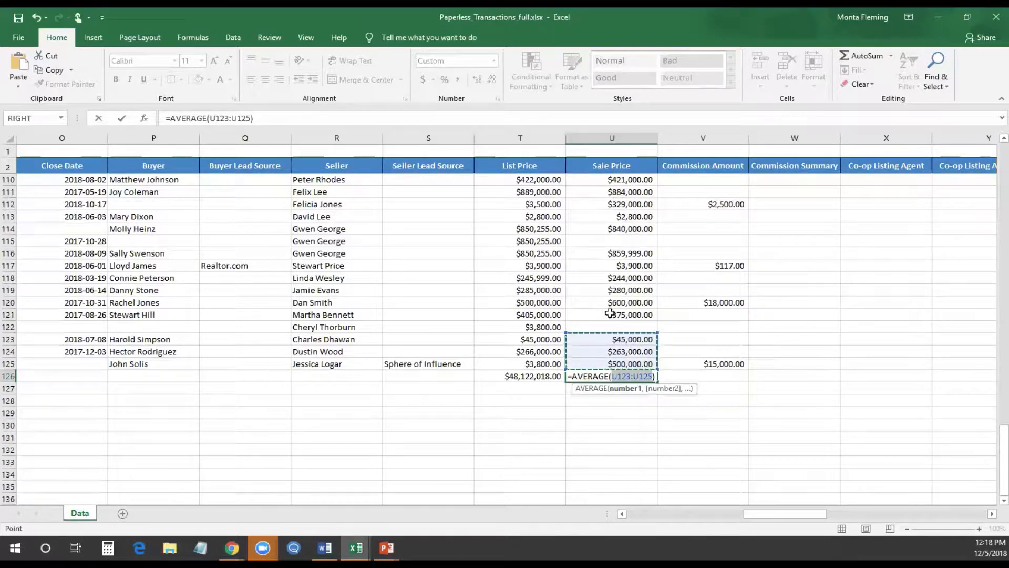
left_click_drag(621, 180, 620, 364)
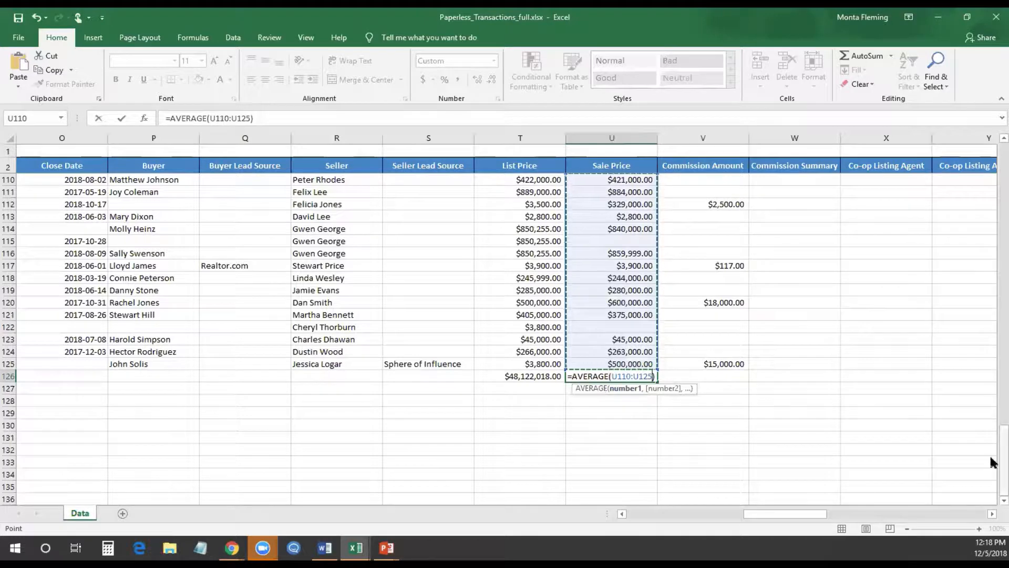
key("Return")
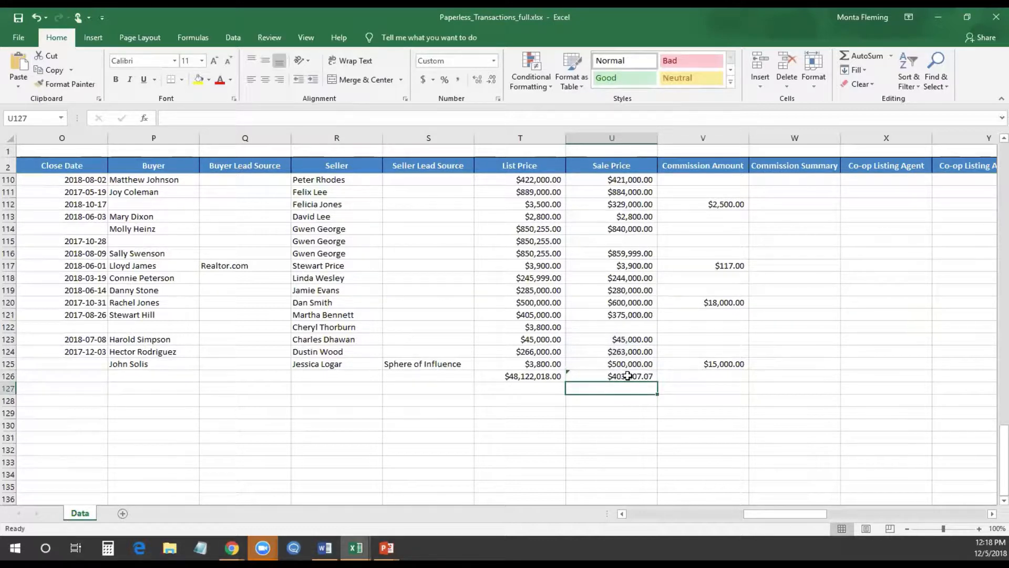
Check the =SUM formula behind the List Price total in T126
scroll(627, 375, "up", 2)
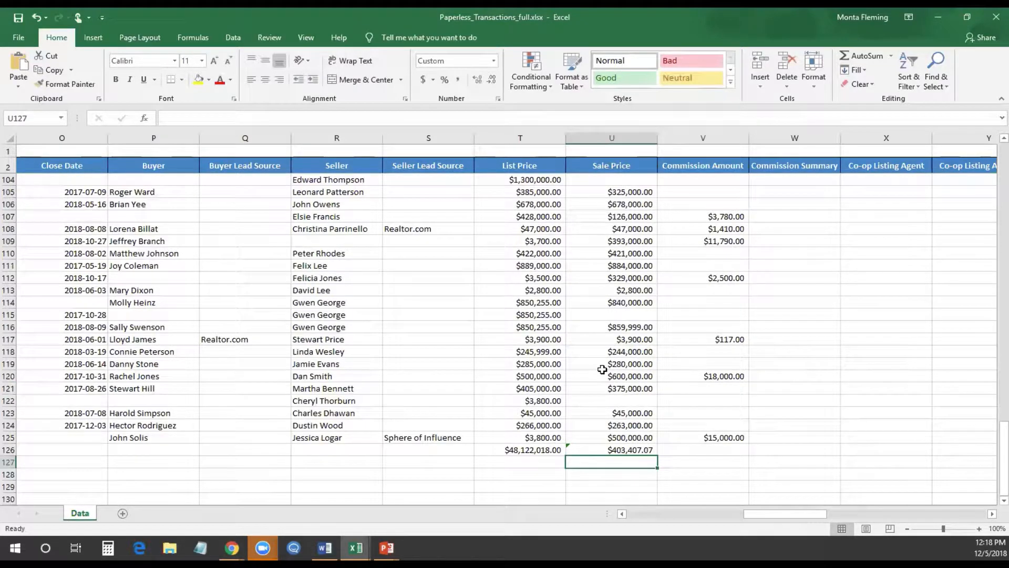
left_click(517, 451)
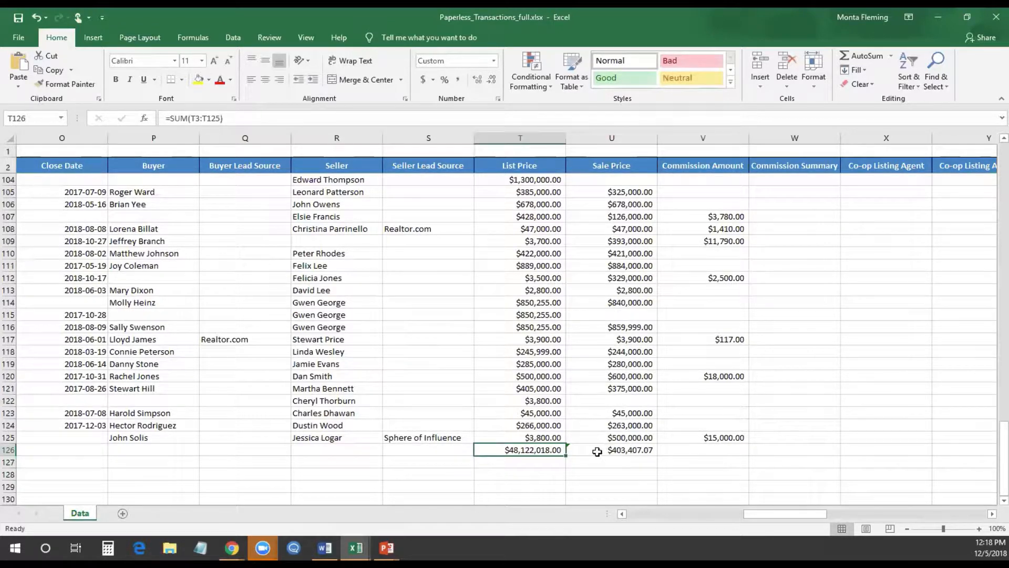
scroll(597, 451, "up", 4)
scroll(597, 447, "down", 6)
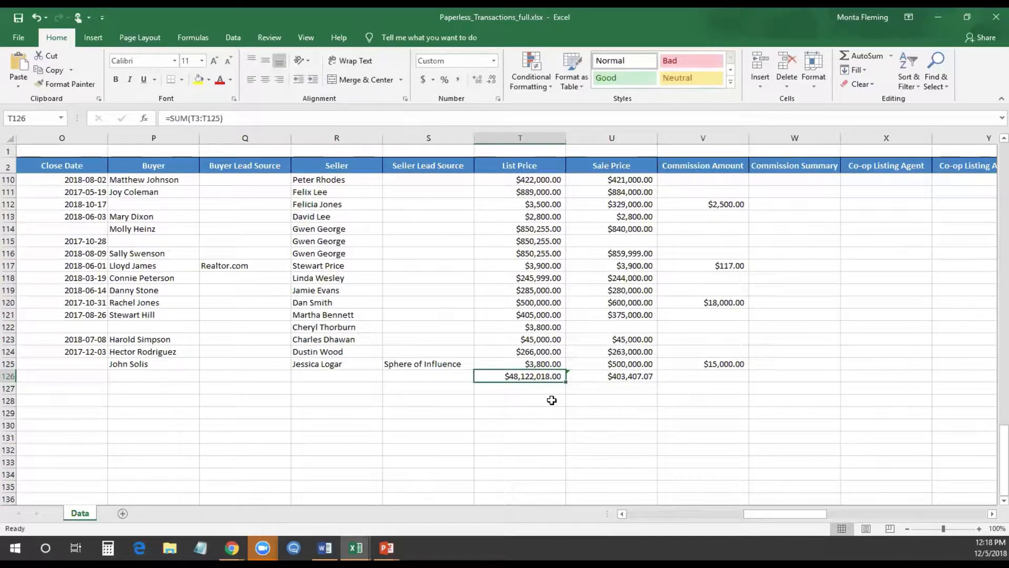
scroll(551, 400, "up", 13)
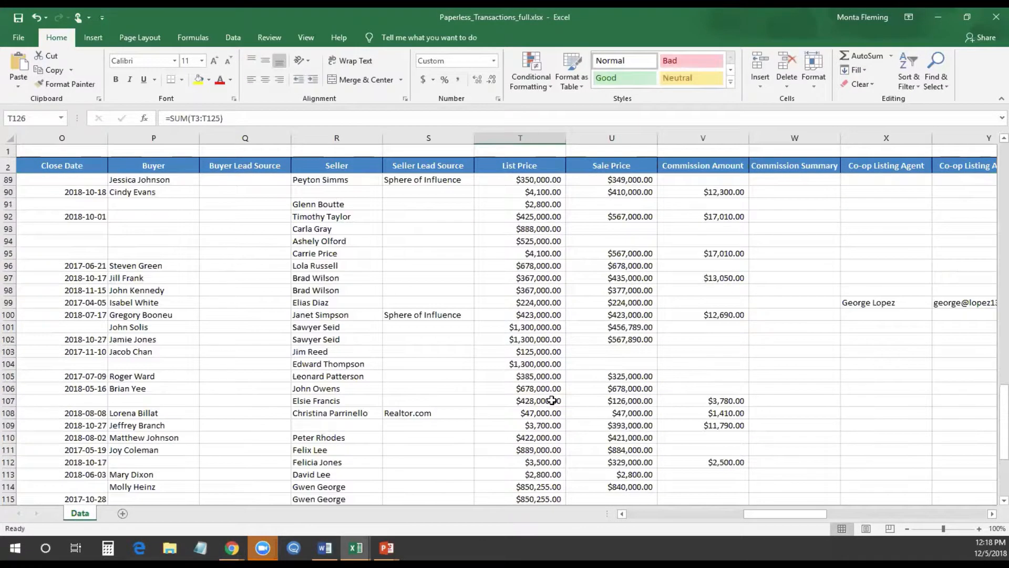
scroll(551, 400, "up", 9)
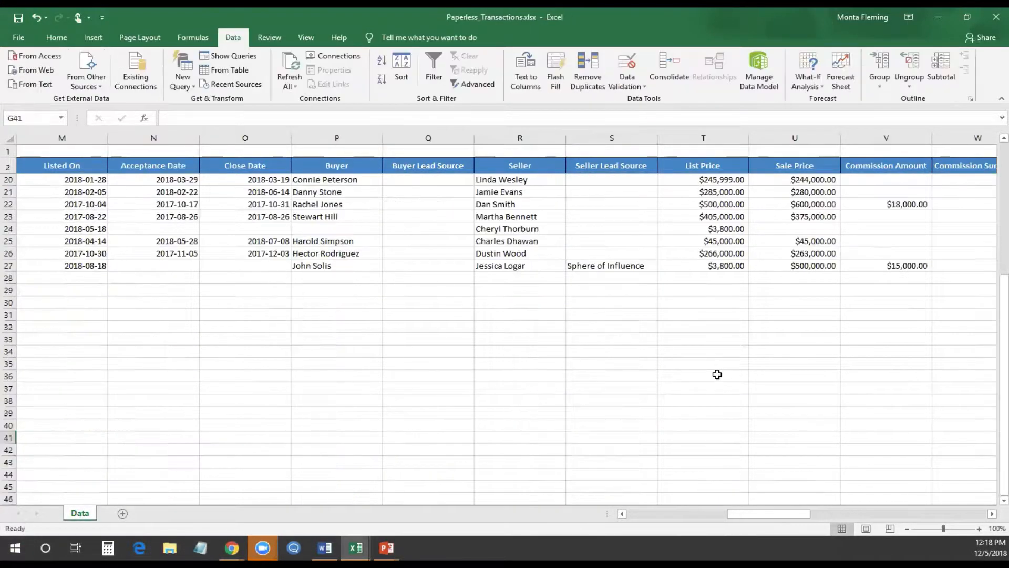
Select the List Price values T6:T27 in Paperless_Transactions.xlsx
scroll(717, 376, "up", 6)
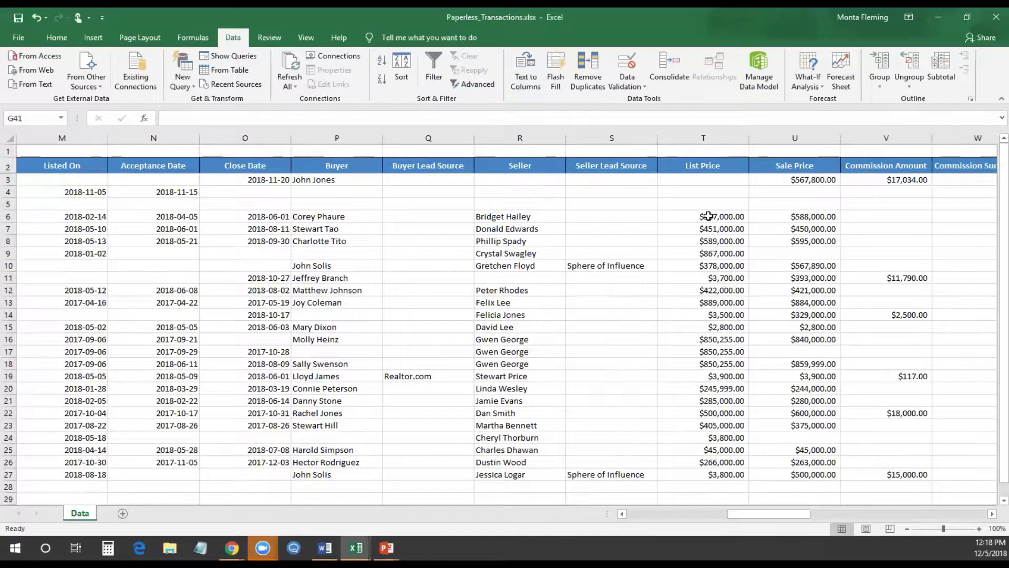
scroll(718, 222, "down", 1)
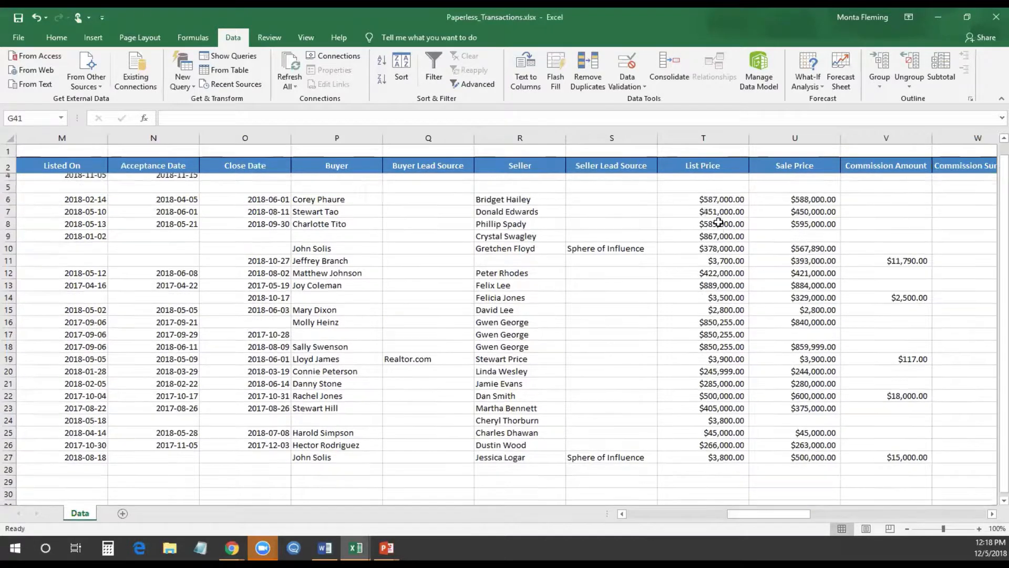
scroll(721, 217, "up", 1)
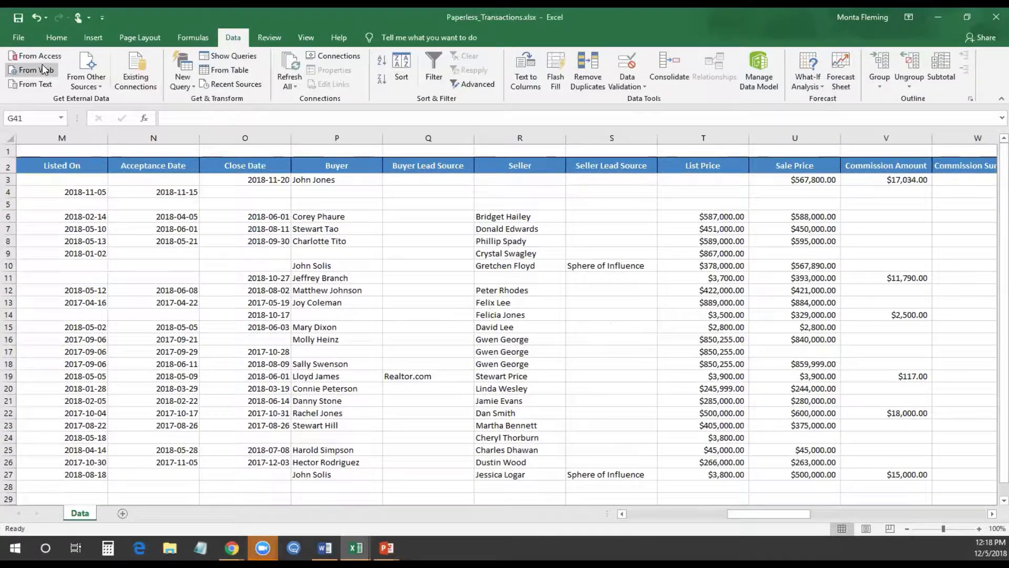
left_click(56, 38)
left_click_drag(717, 215, 716, 474)
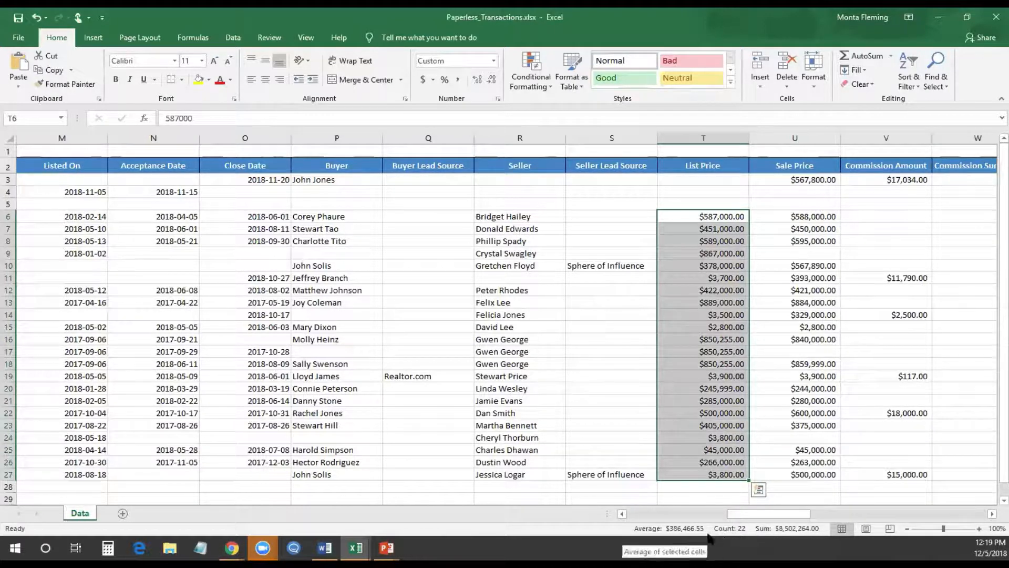
Add Minimum and Numerical Count to the status bar and remove Count
right_click(670, 528)
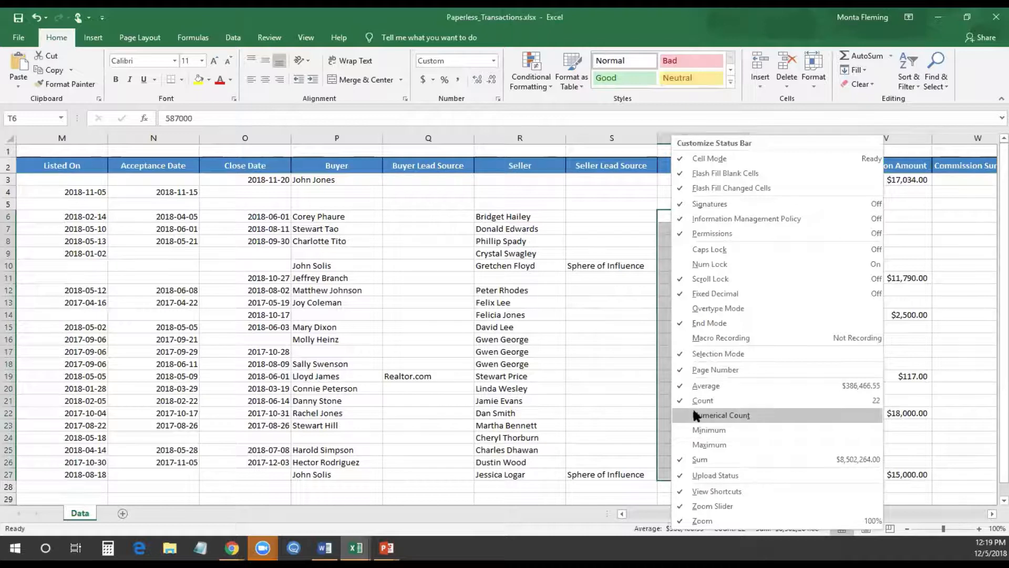
left_click(682, 429)
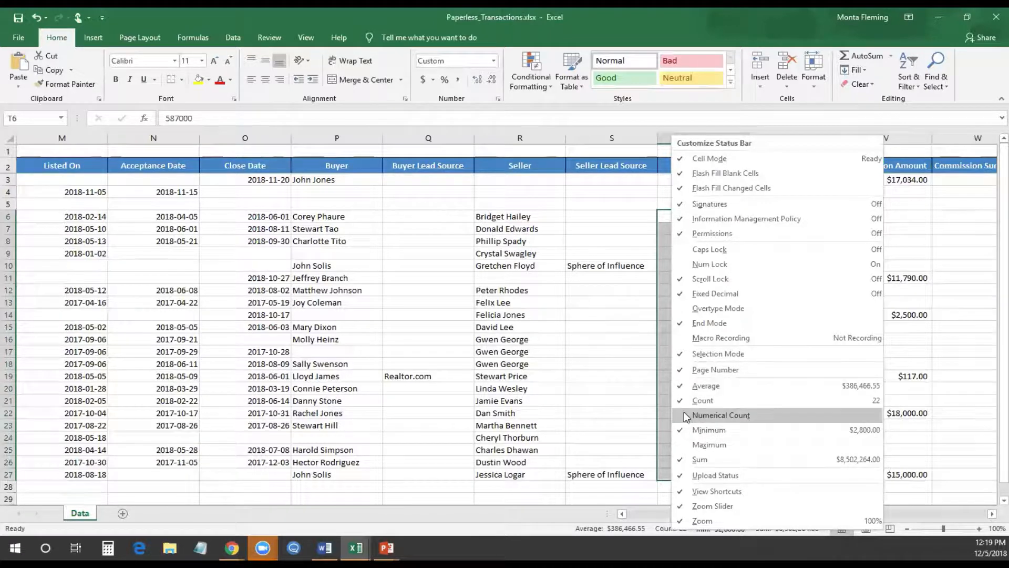
left_click(685, 415)
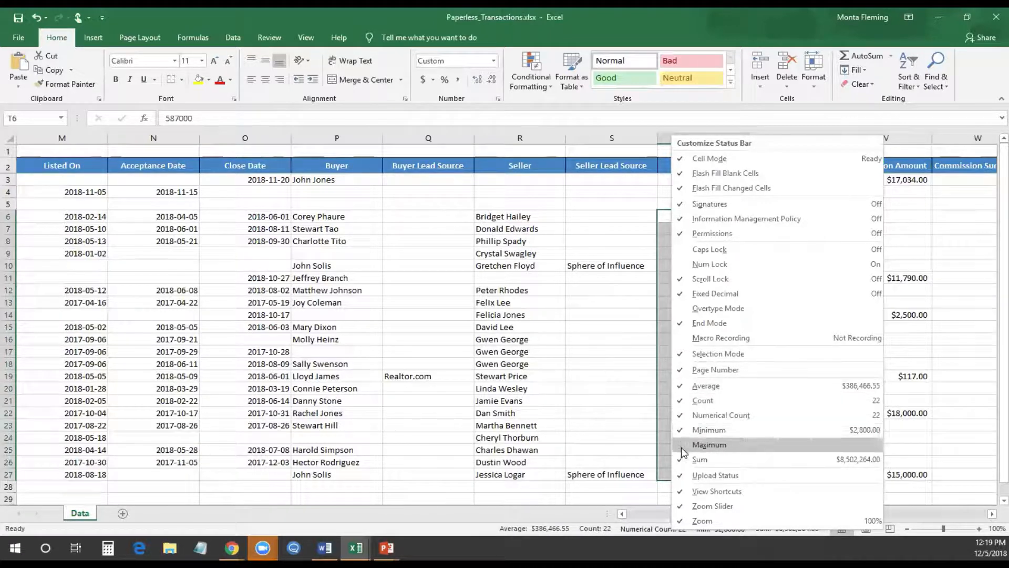
left_click(688, 402)
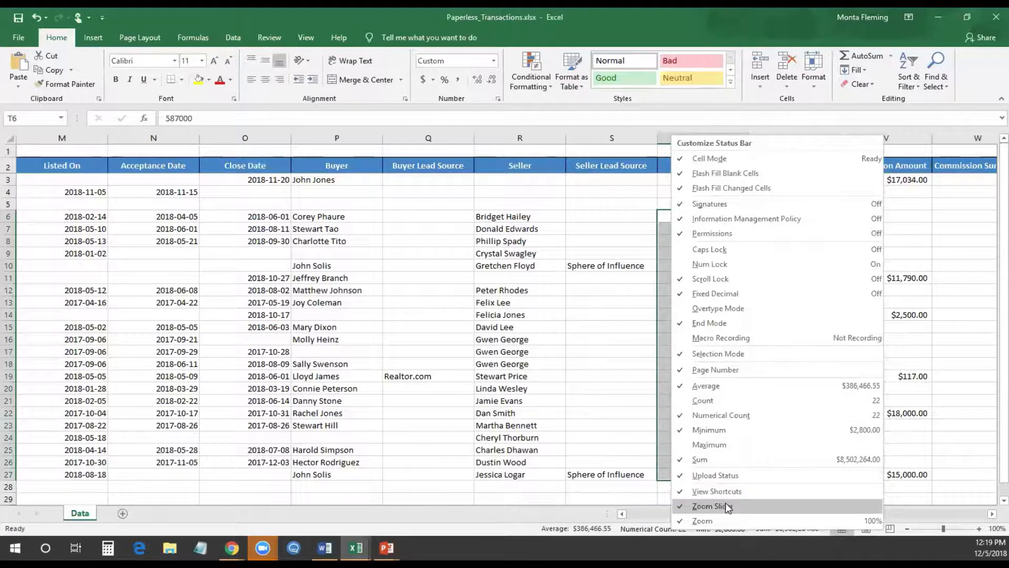
left_click(572, 531)
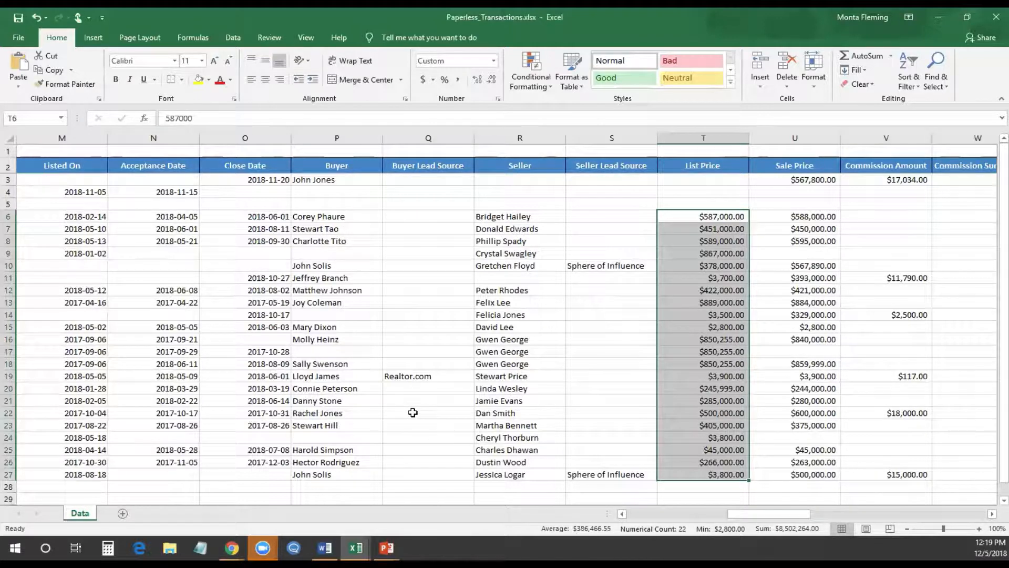
Bring Paperless_Transactions_full.xlsx forward from the taskbar and scroll through its rows
left_click_drag(739, 513, 588, 507)
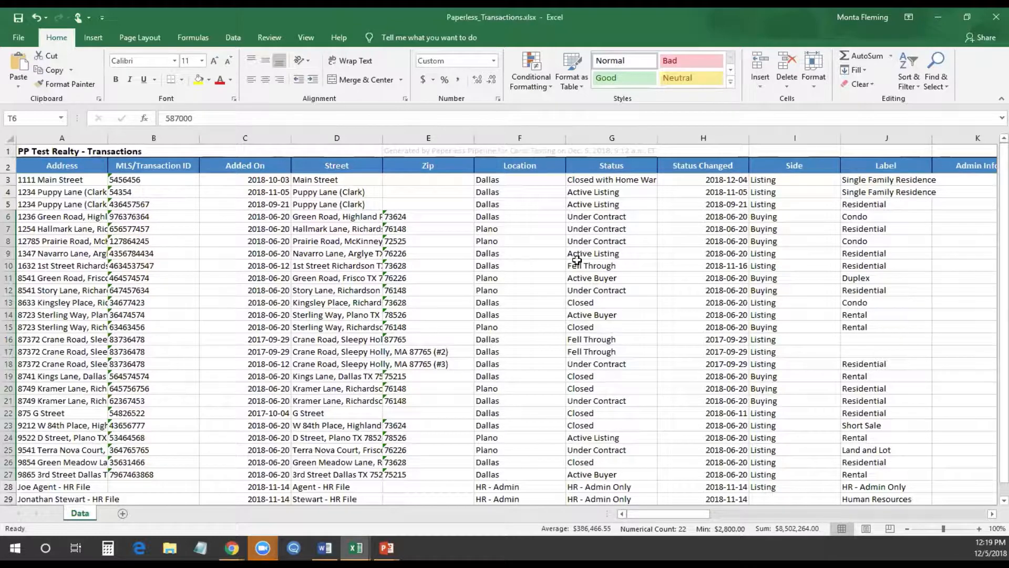
scroll(620, 310, "down", 7)
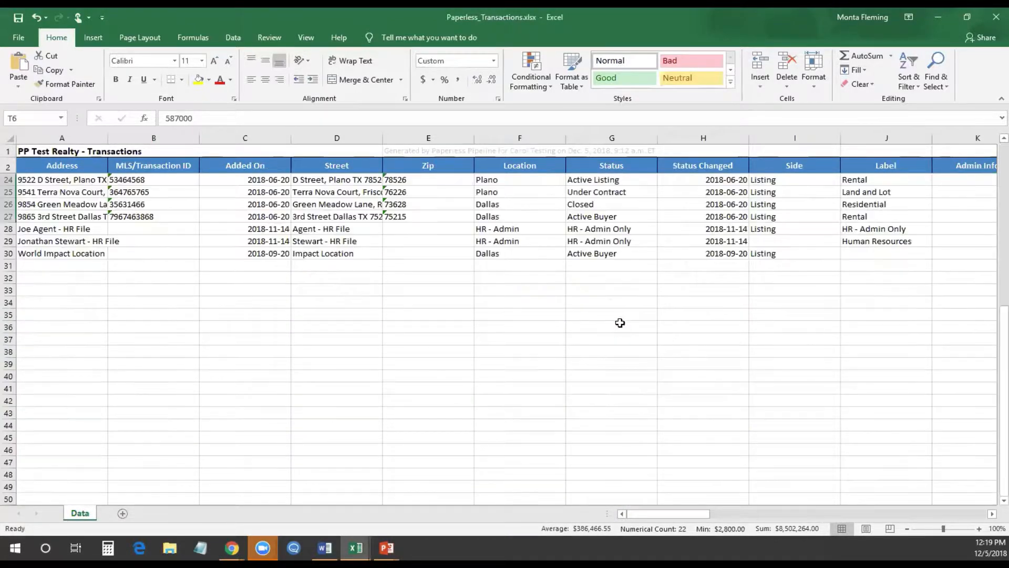
scroll(619, 323, "up", 7)
scroll(619, 333, "down", 1)
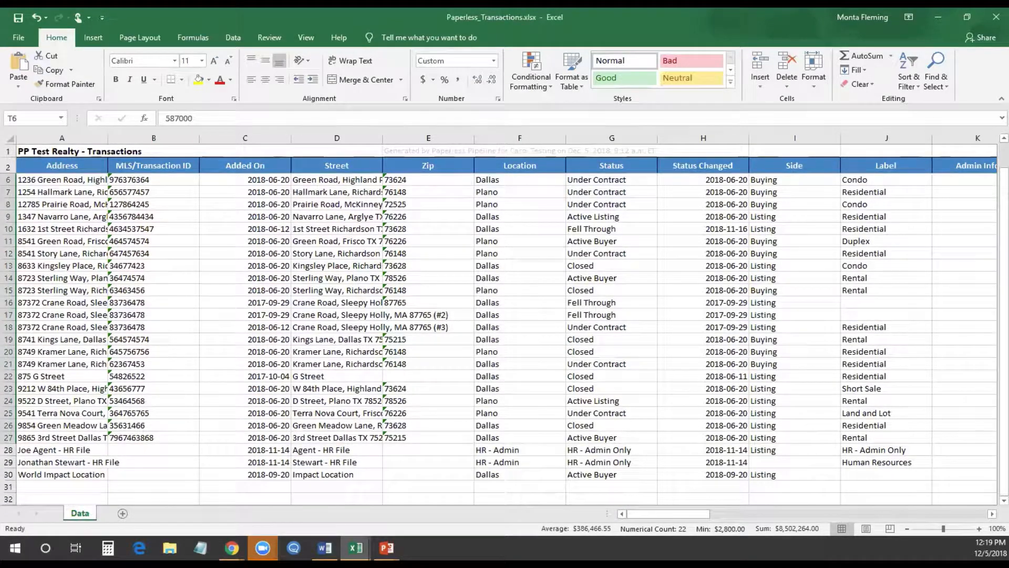
scroll(876, 253, "up", 14)
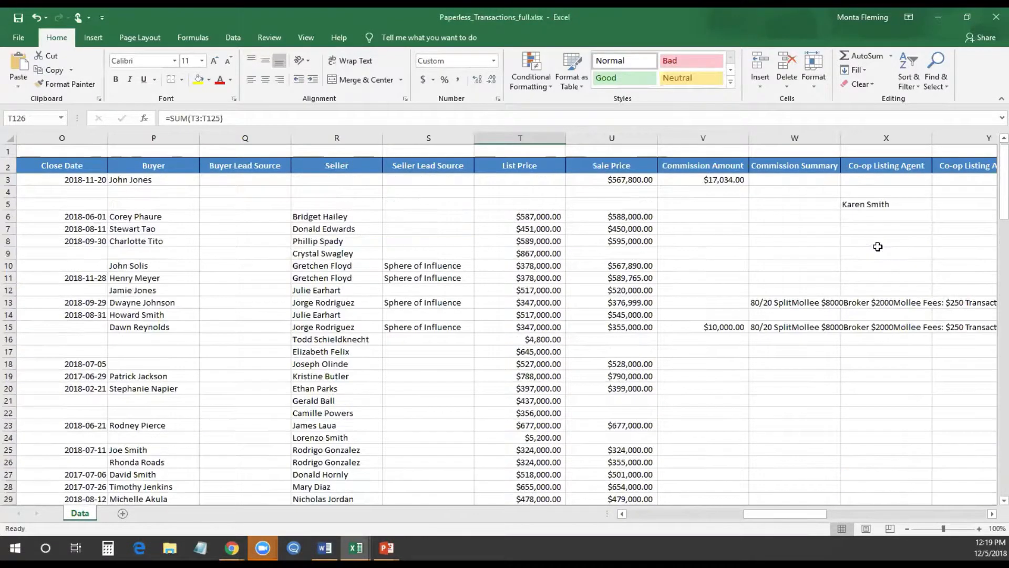
Scroll back toward column A and select the Seller Lead Source column for removal
left_click(648, 513)
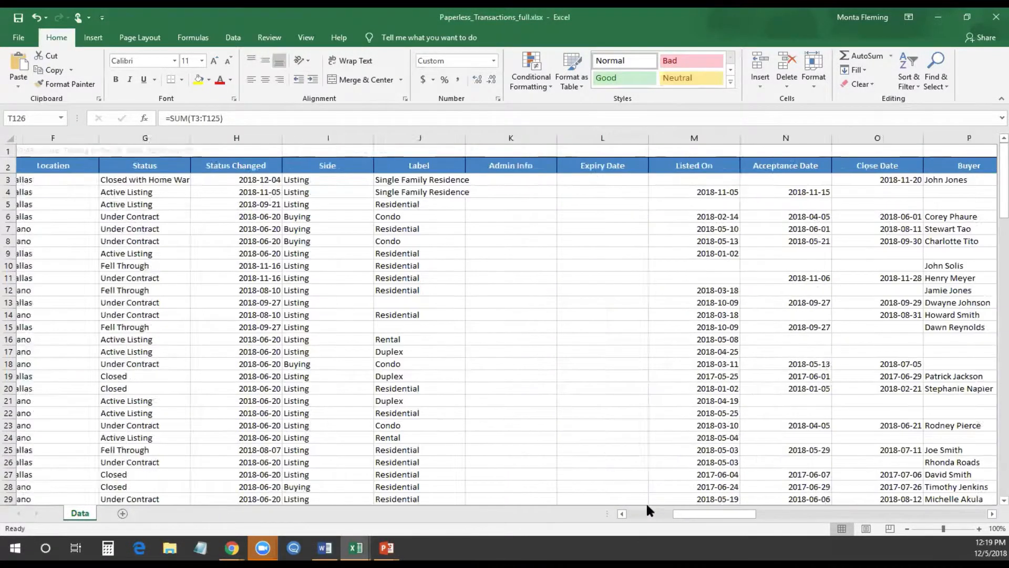
left_click(647, 513)
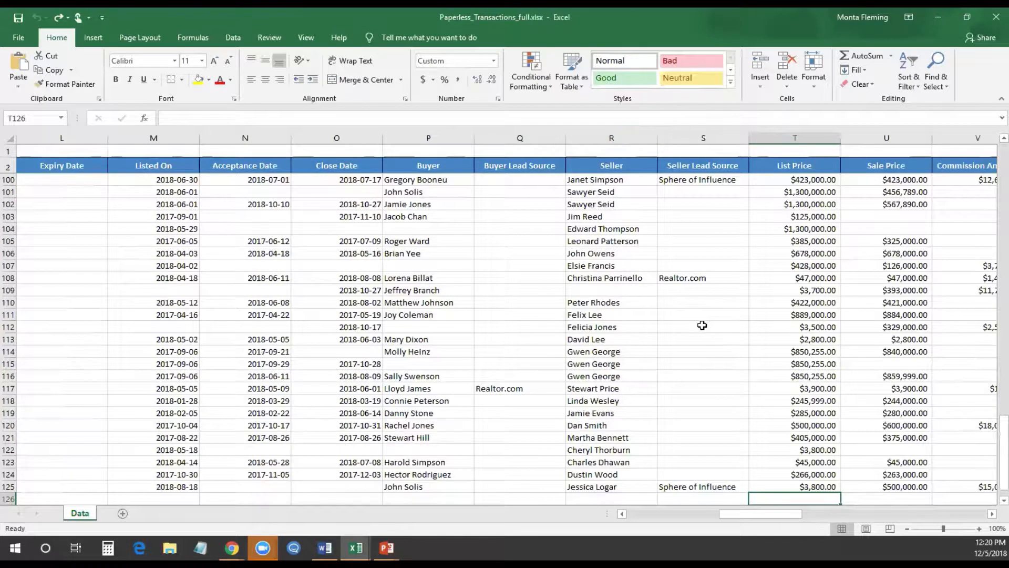
left_click(702, 325)
left_click(704, 137)
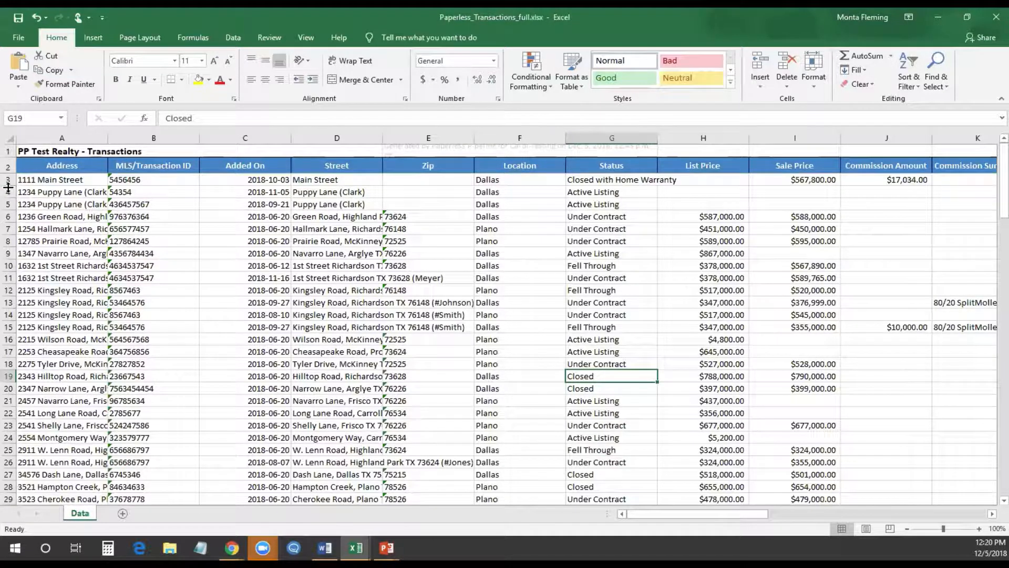
Sort the table A to Z by Location so the Allen row comes first, then Dallas
left_click(233, 37)
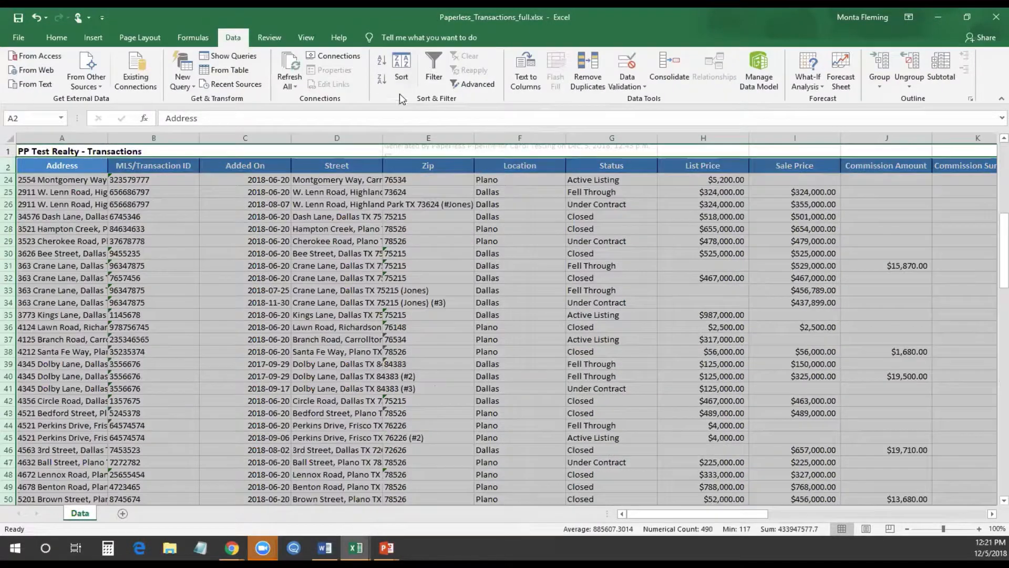
scroll(669, 317, "up", 8)
left_click(401, 76)
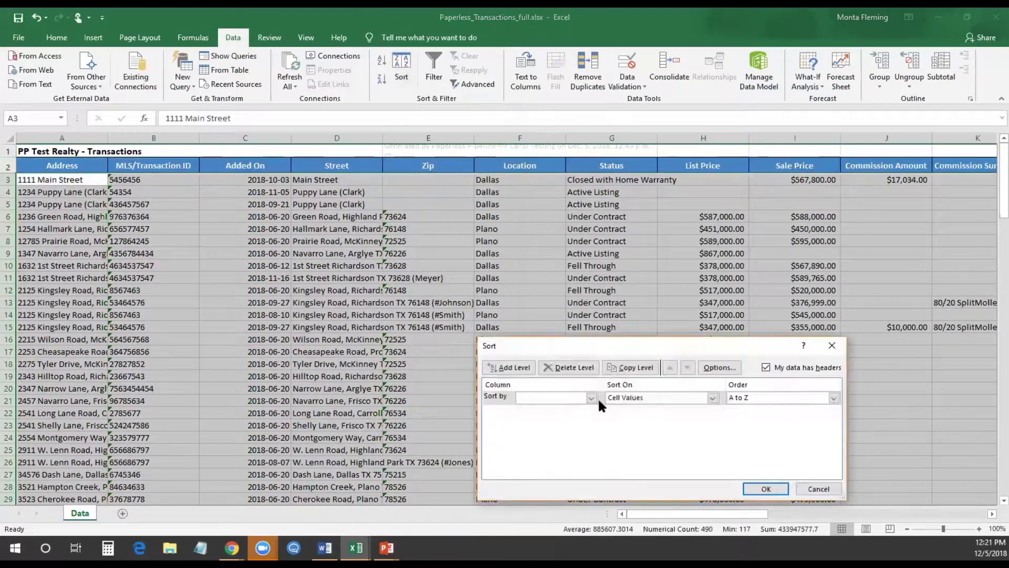
left_click(595, 398)
left_click(560, 451)
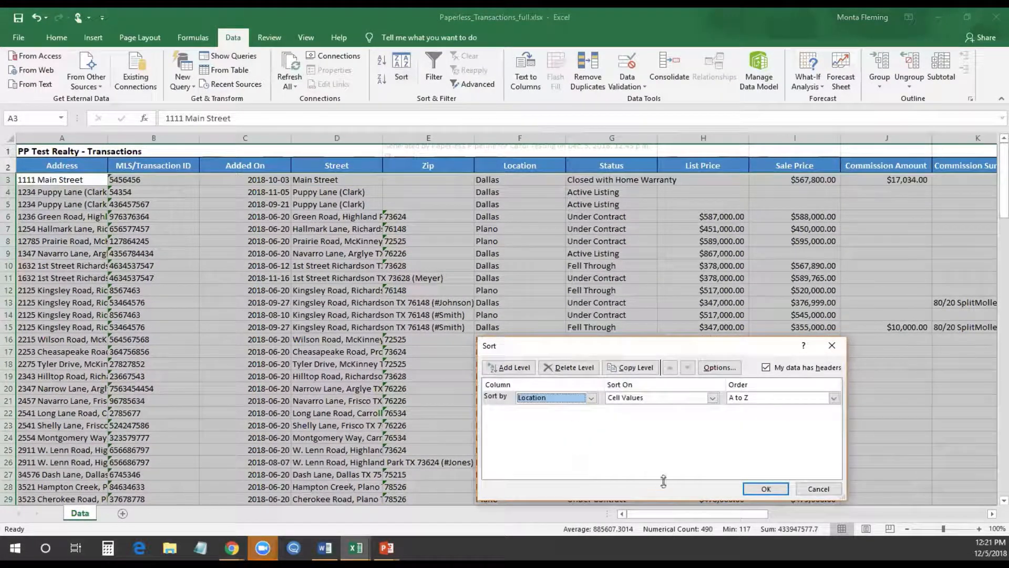
left_click(766, 488)
left_click(476, 335)
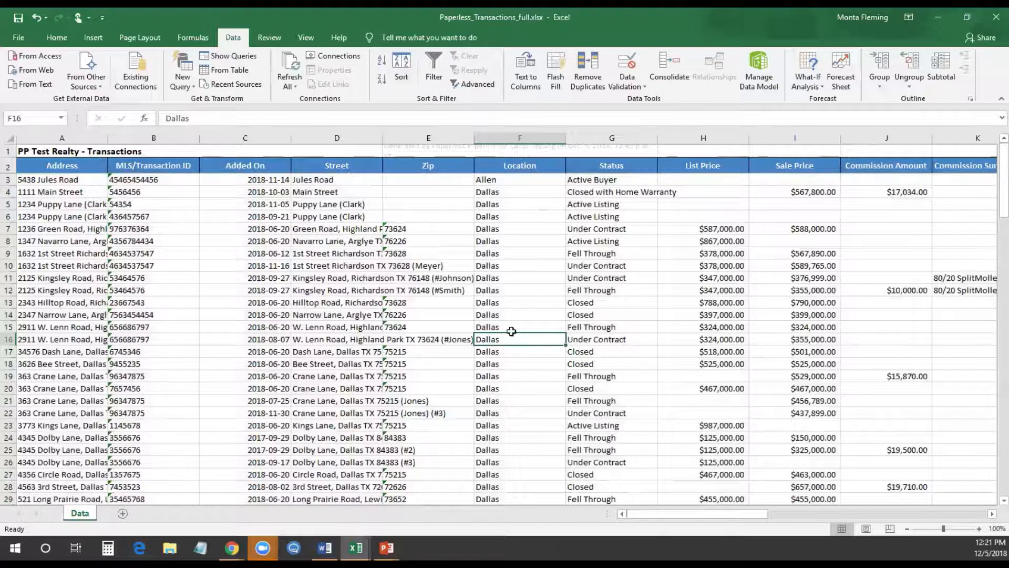
left_click(554, 376)
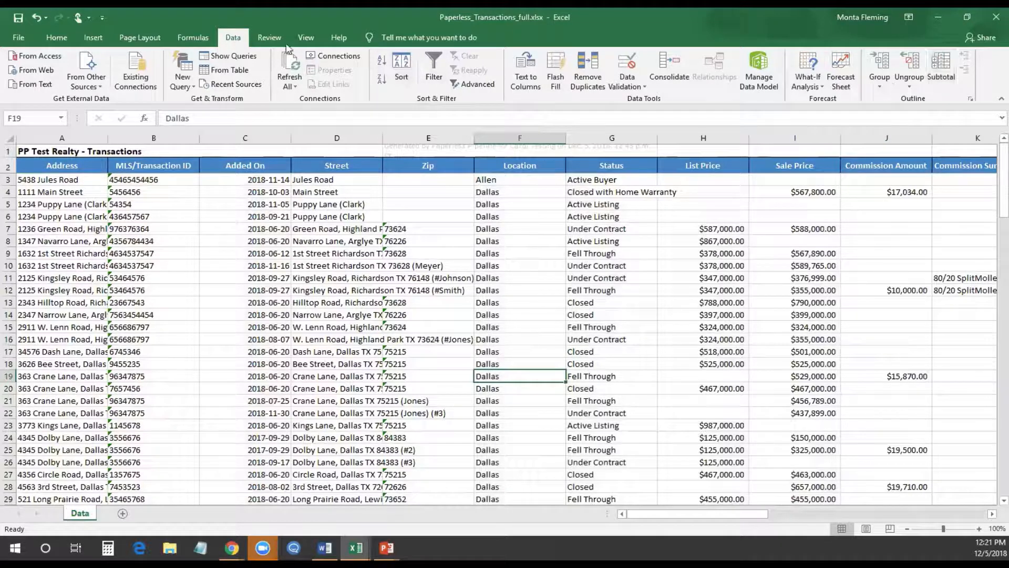
Add Sum subtotals of List Price and Sale Price at each change in Location
left_click(947, 65)
left_click(736, 347)
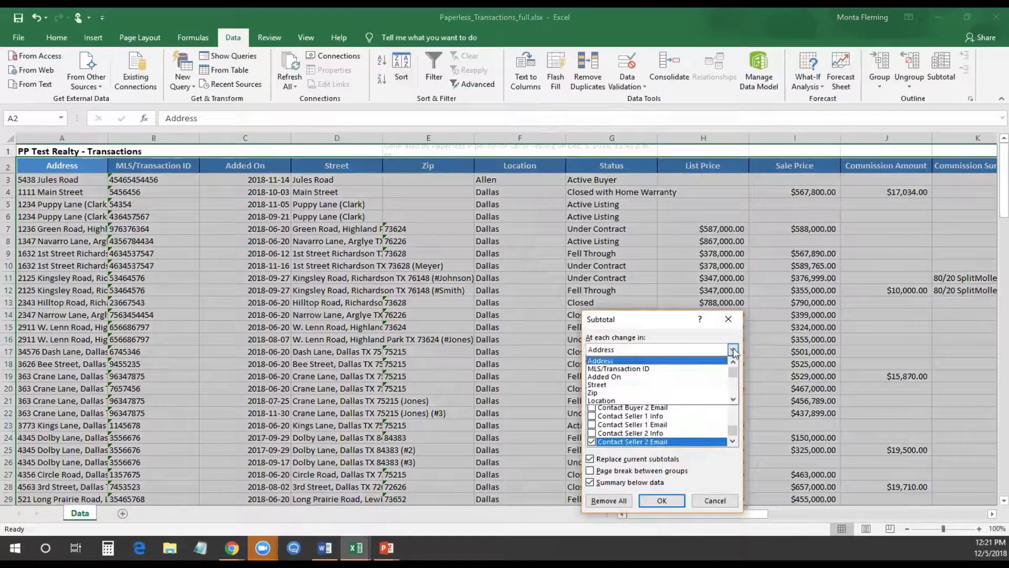
left_click(669, 400)
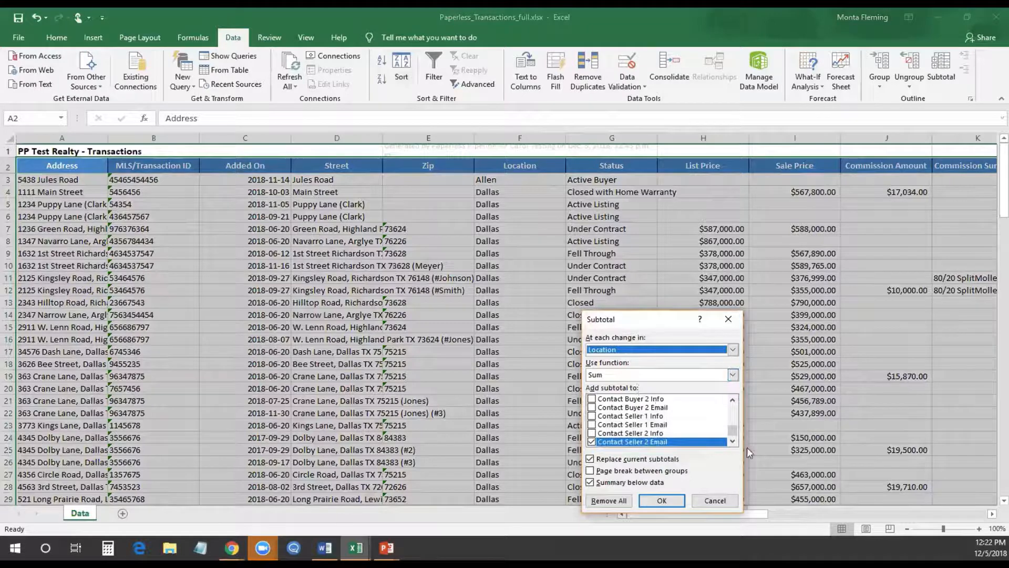
left_click_drag(733, 433, 734, 408)
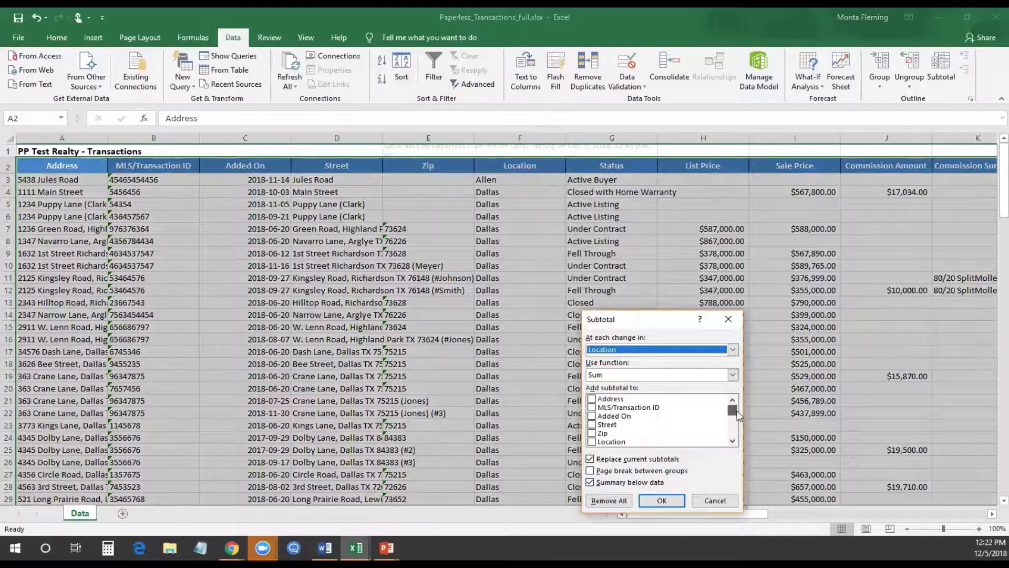
left_click(733, 441)
left_click(733, 443)
left_click(733, 442)
left_click(733, 442)
left_click(591, 425)
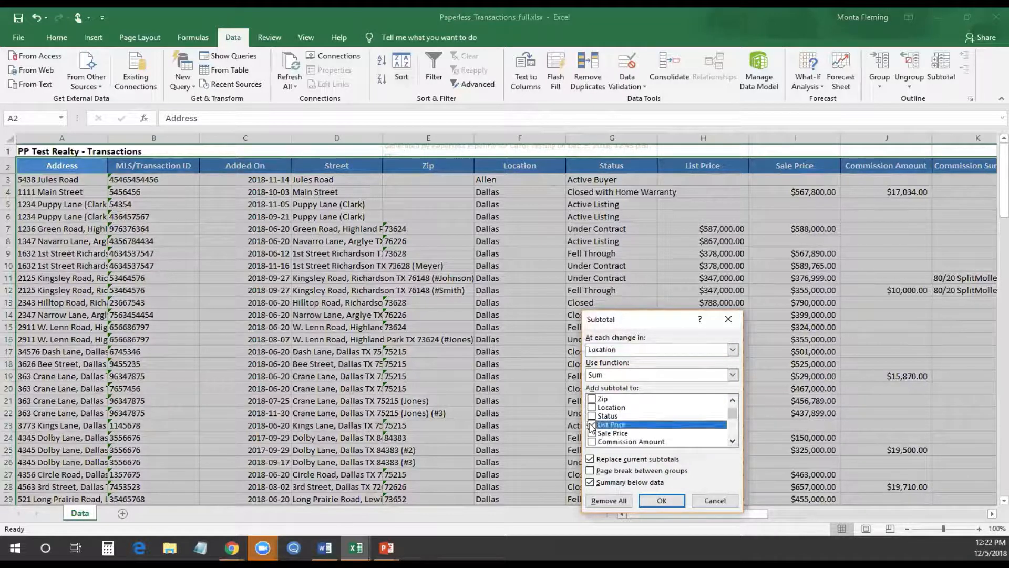
left_click(592, 433)
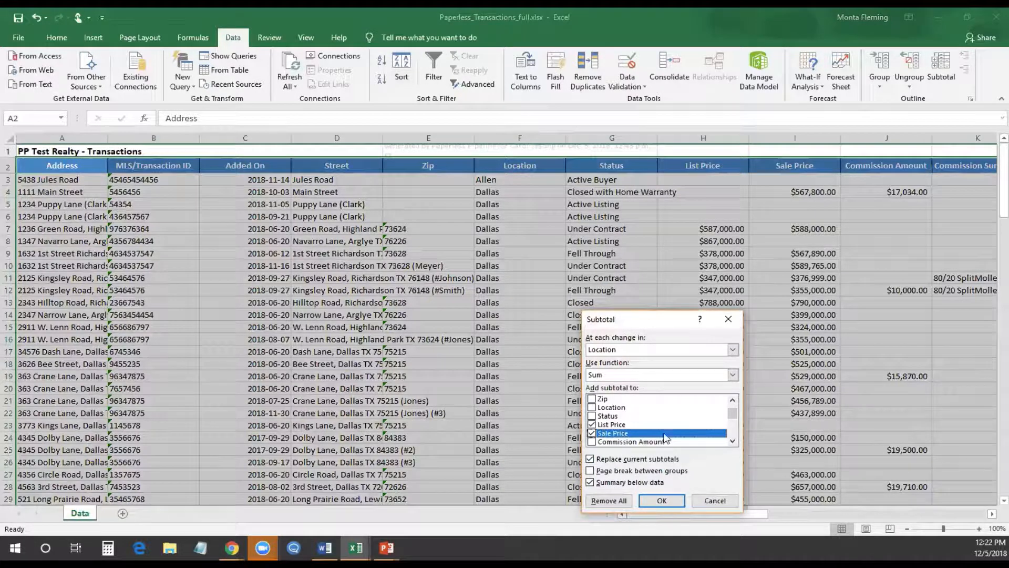
left_click(662, 500)
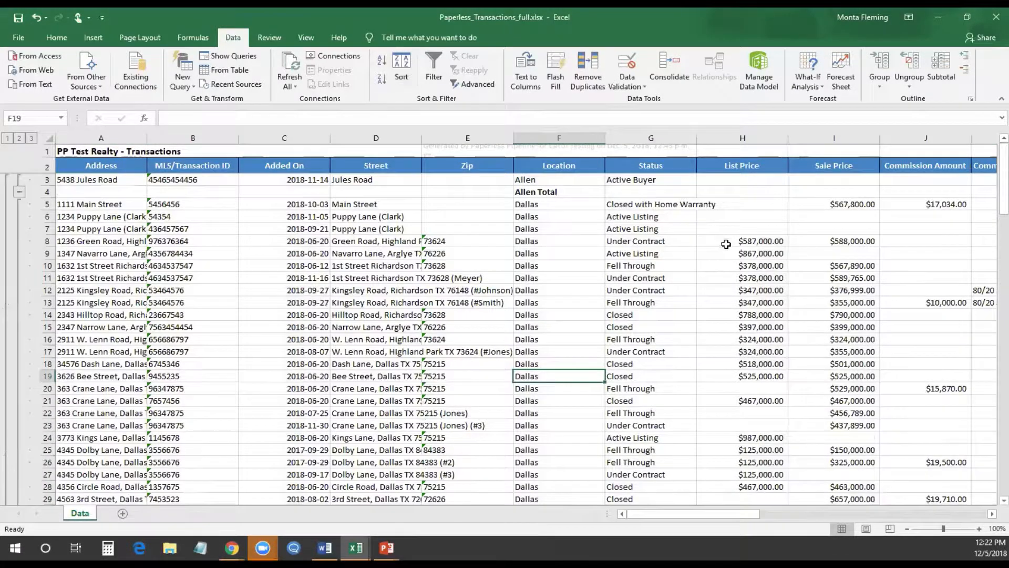
Review the Allen, Dallas and HR - Admin totals, then reopen the Subtotal dialog
scroll(724, 254, "down", 4)
scroll(723, 253, "down", 15)
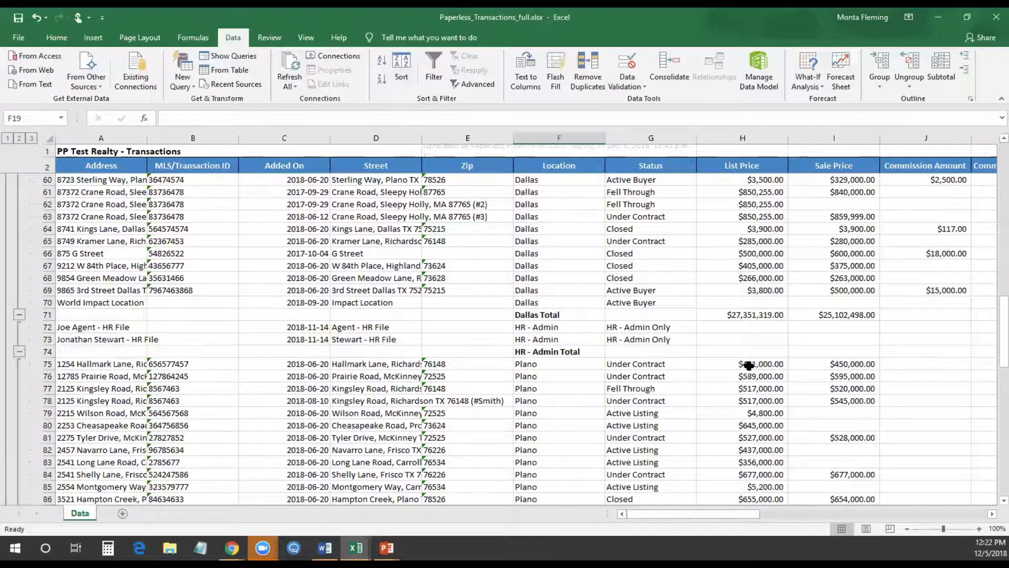
scroll(749, 365, "up", 17)
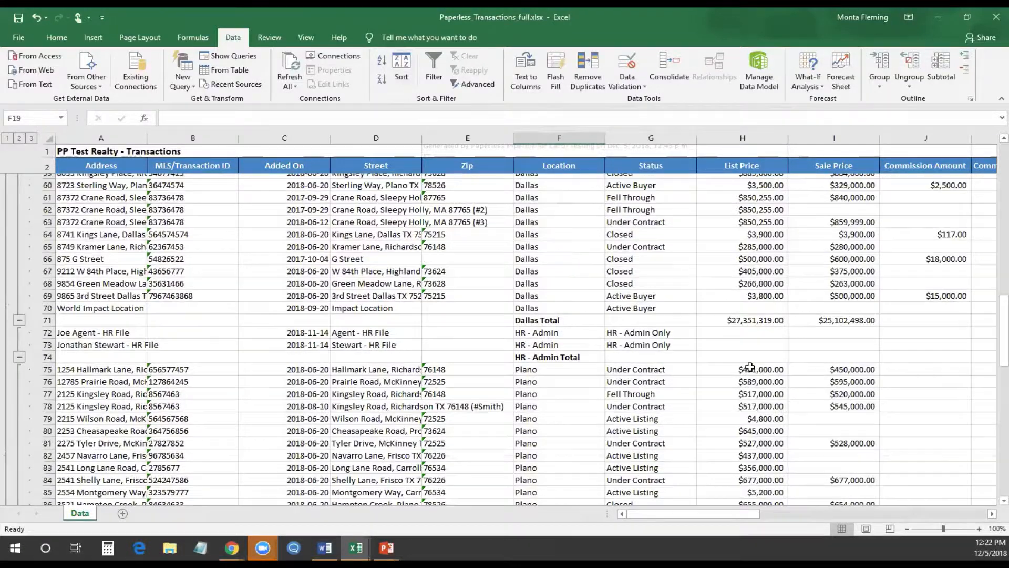
scroll(750, 366, "up", 2)
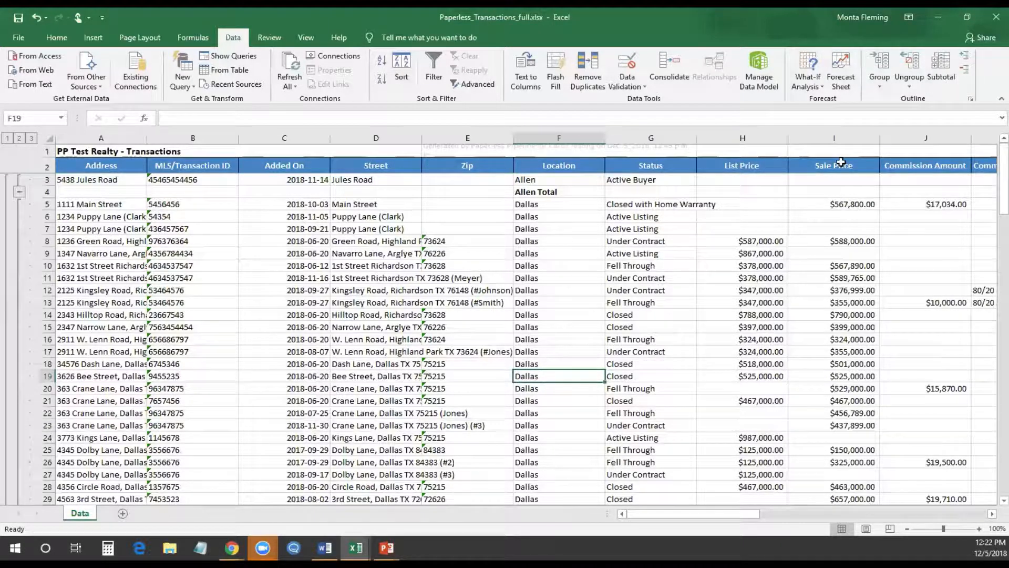
left_click(941, 77)
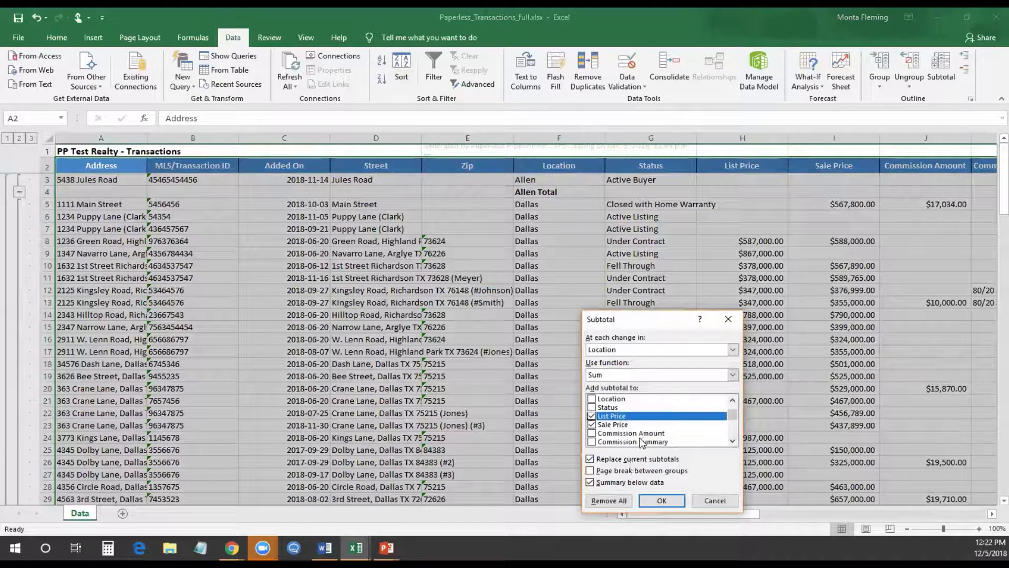
Add Average subtotals of List Price and Sale Price while keeping the existing sums
left_click(602, 461)
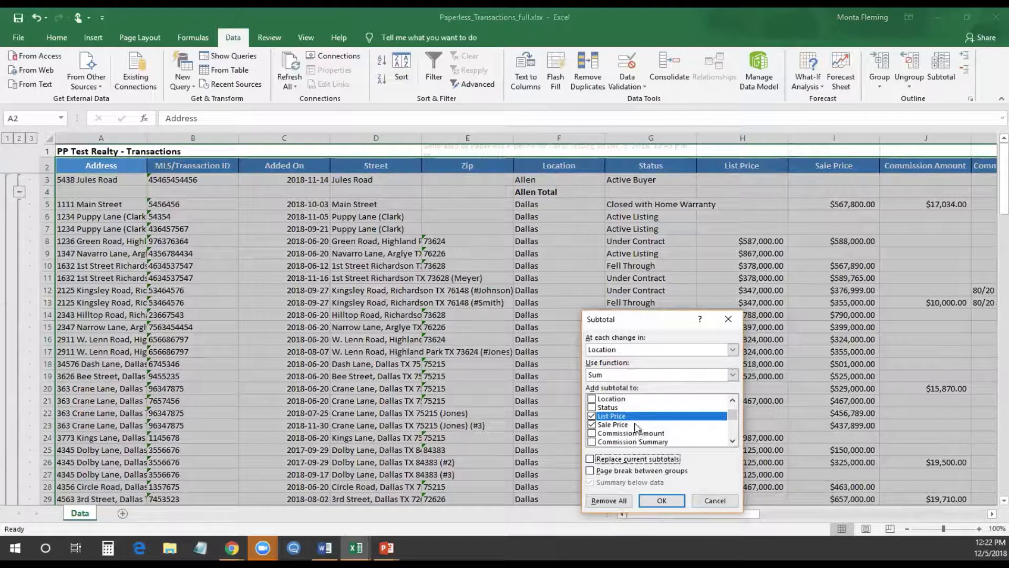
left_click(630, 374)
left_click(615, 401)
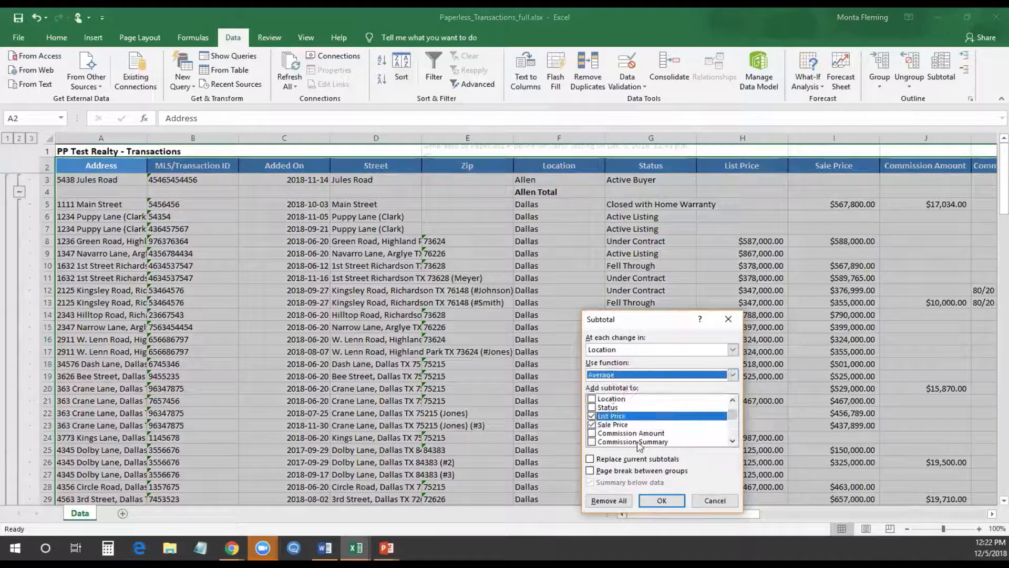
left_click(661, 500)
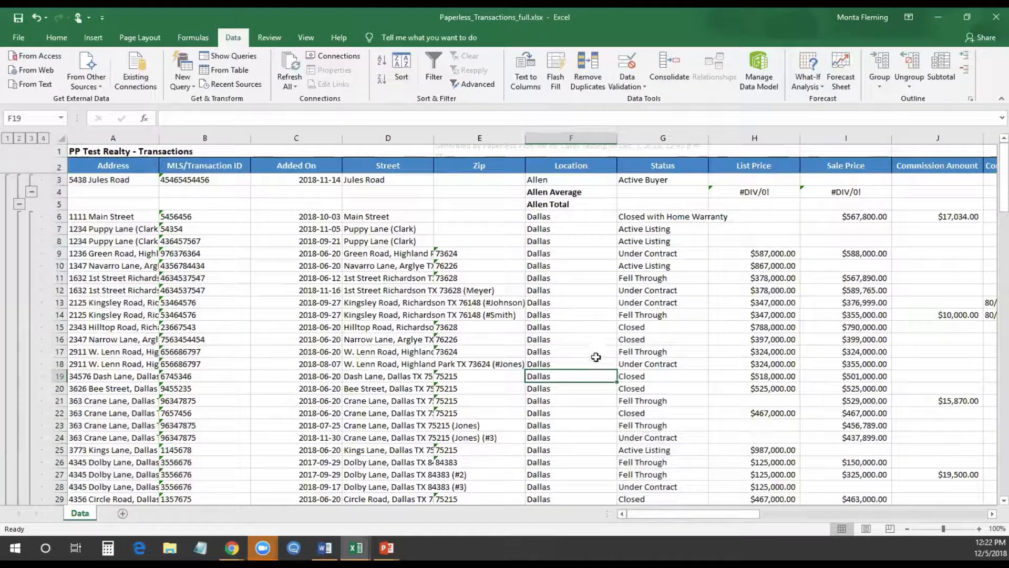
Check the new Dallas Average and Dallas Total rows, then reopen the Subtotal dialog
scroll(612, 387, "down", 19)
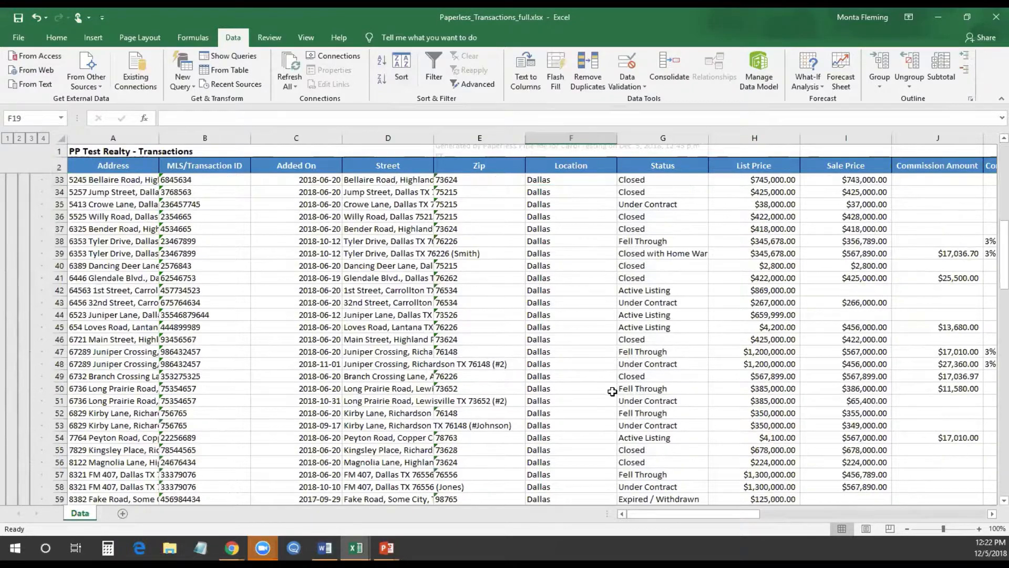
scroll(612, 392, "down", 5)
scroll(613, 392, "up", 5)
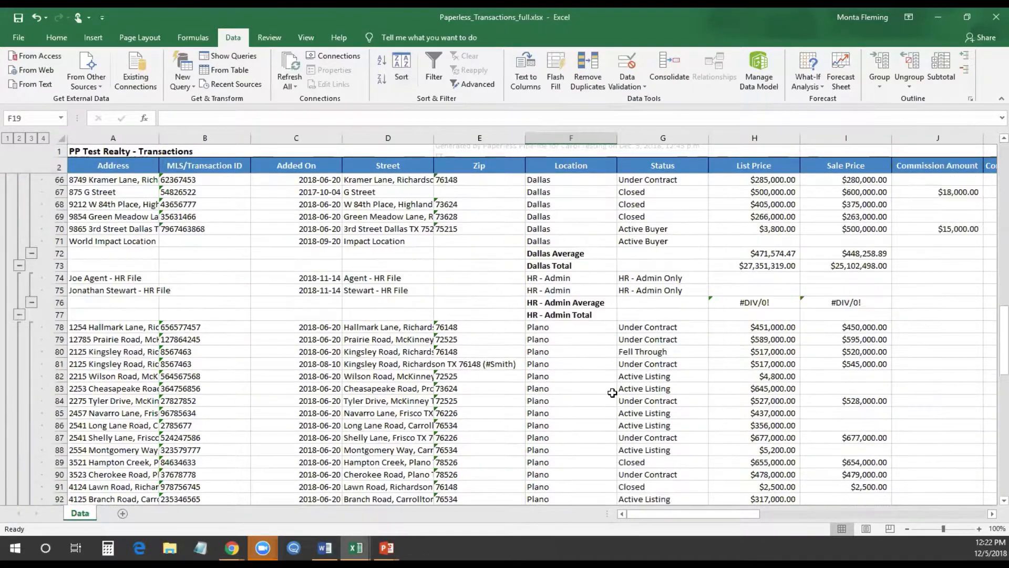
scroll(659, 414, "up", 19)
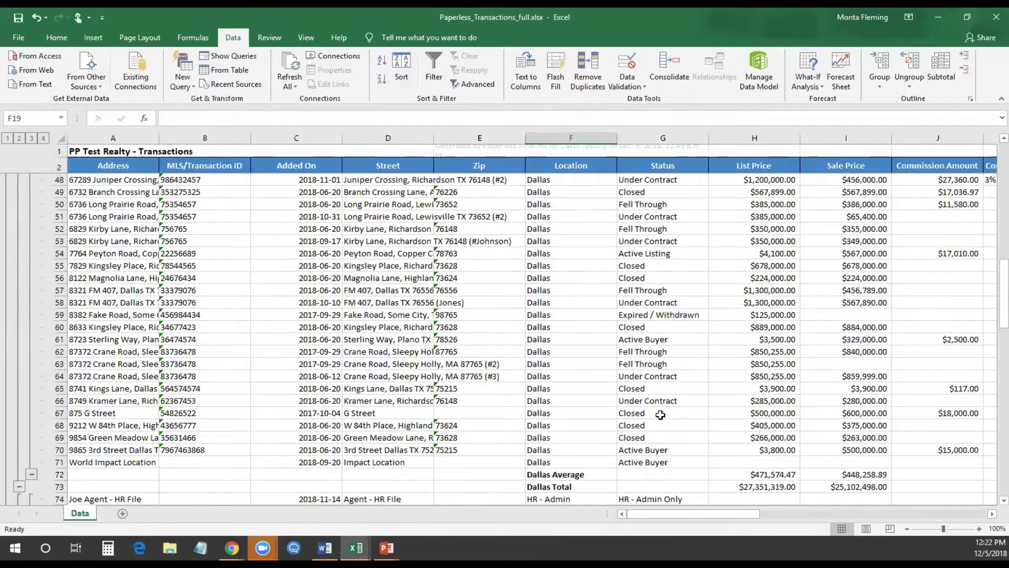
scroll(659, 415, "down", 1)
scroll(658, 413, "up", 1)
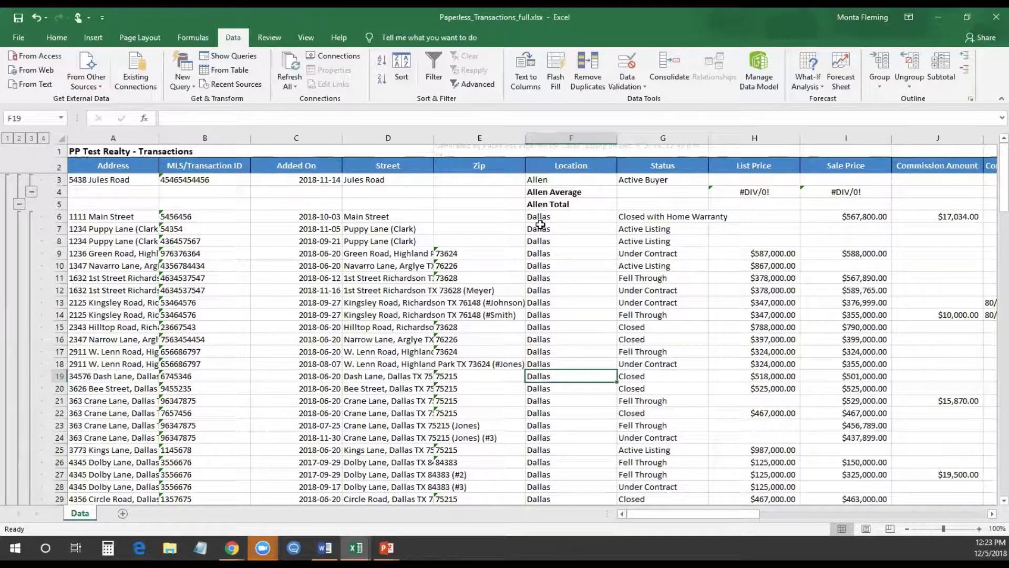
left_click(935, 78)
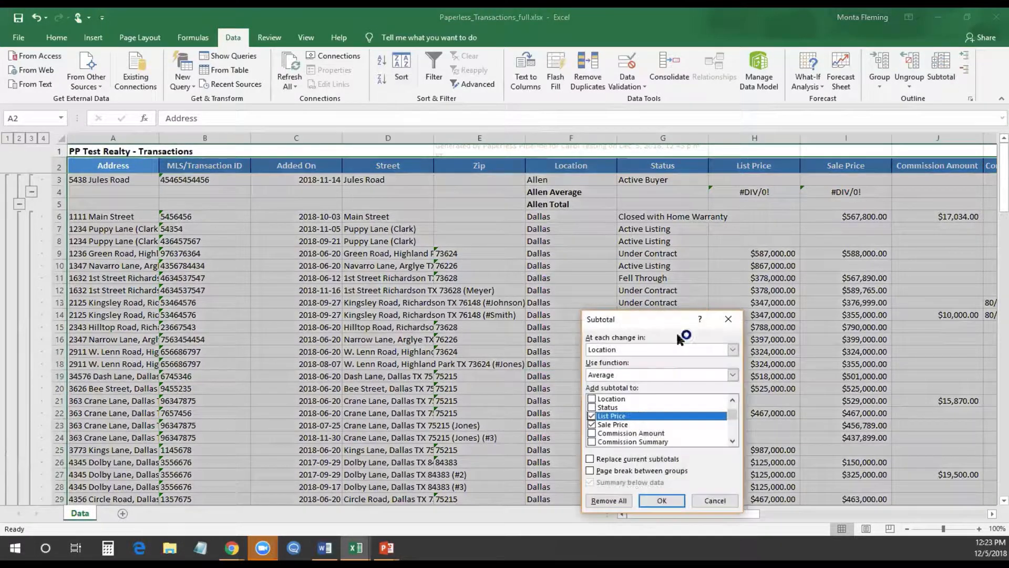
Add nested Sum subtotals of List Price and Sale Price at each change in Status
left_click(642, 351)
left_click(637, 391)
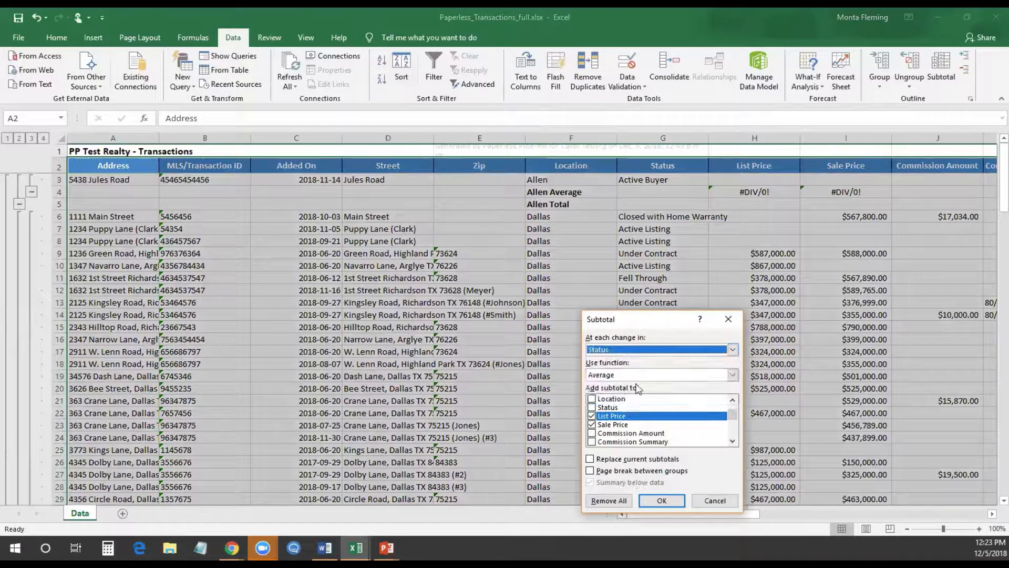
left_click(633, 375)
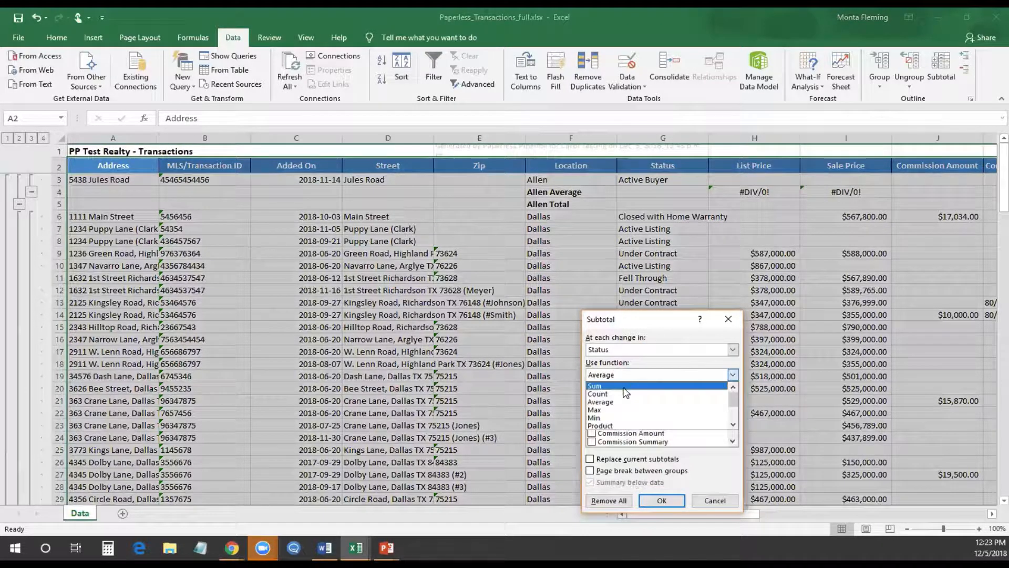
left_click(625, 387)
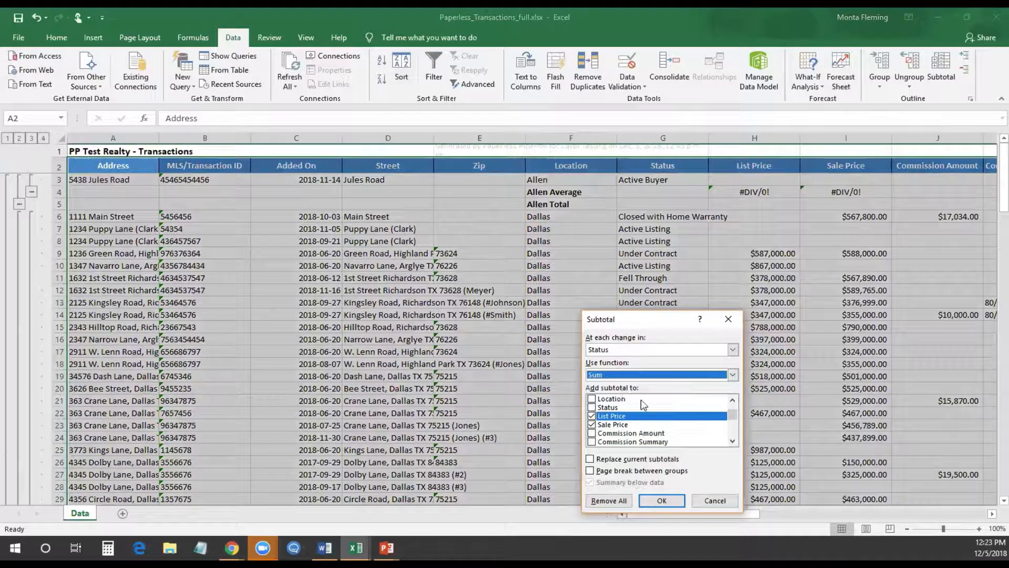
left_click(666, 502)
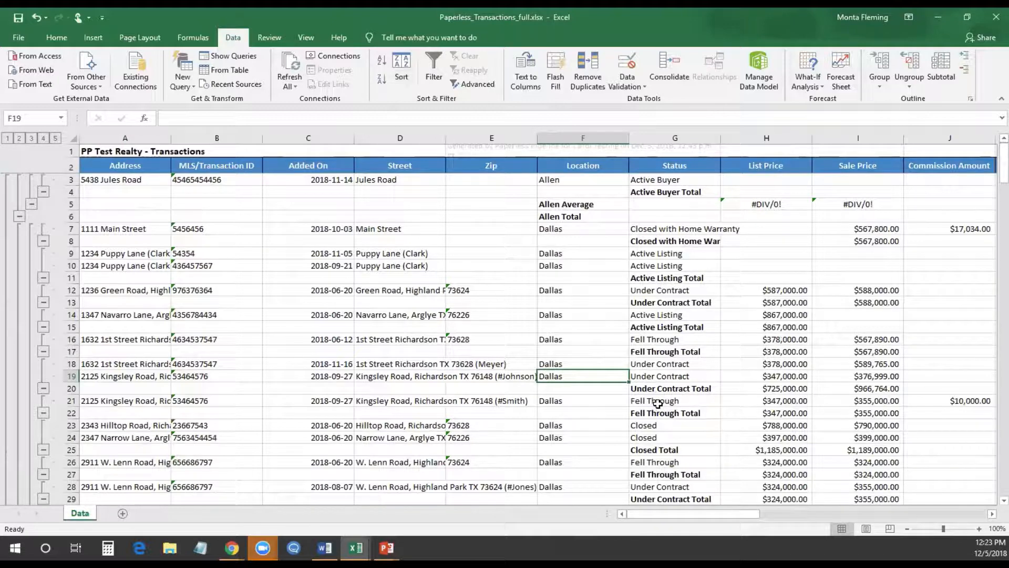
Undo the Status subtotals and scroll through the remaining Location averages and totals
key("ctrl+z")
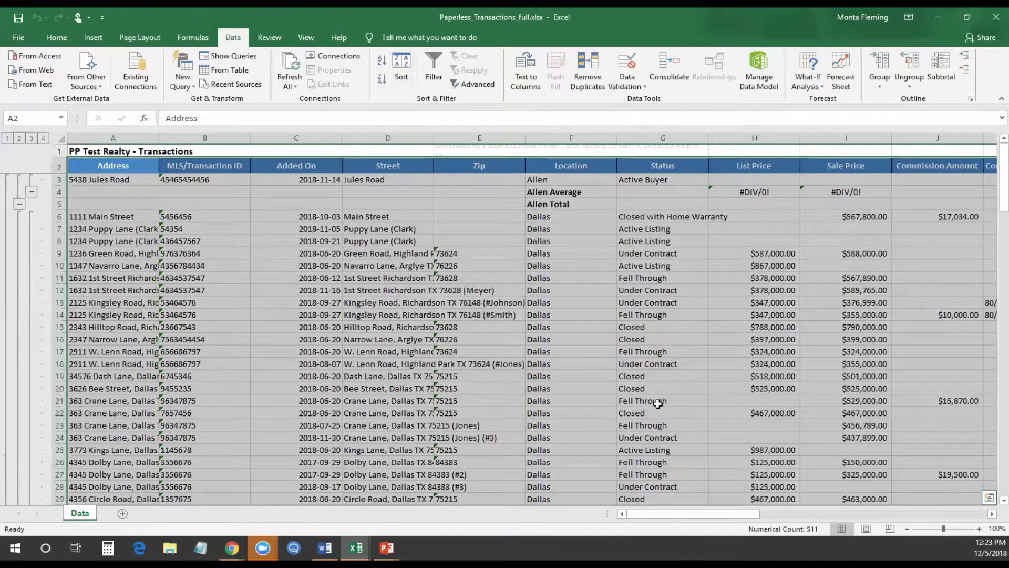
left_click(678, 286)
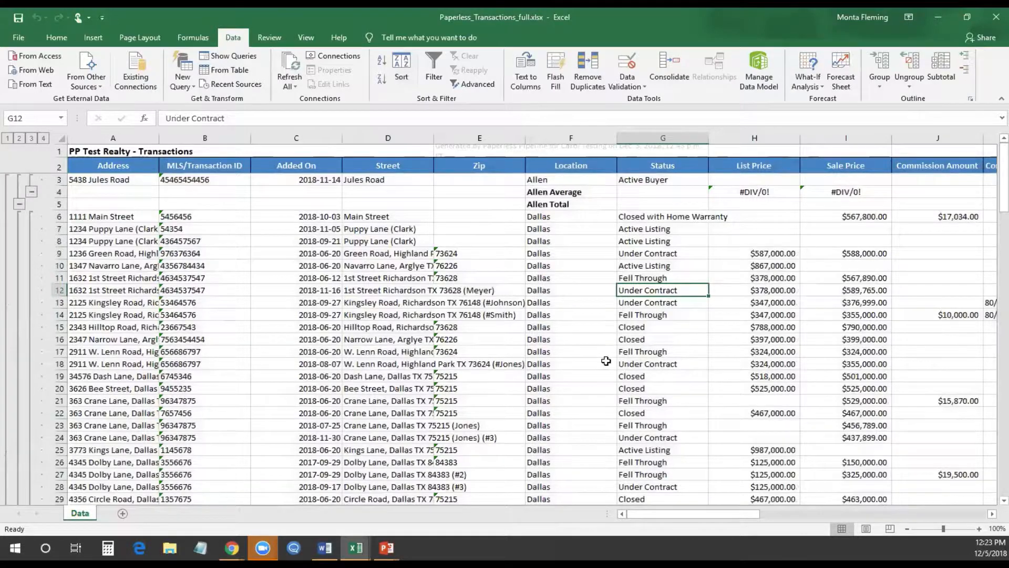
scroll(606, 361, "down", 20)
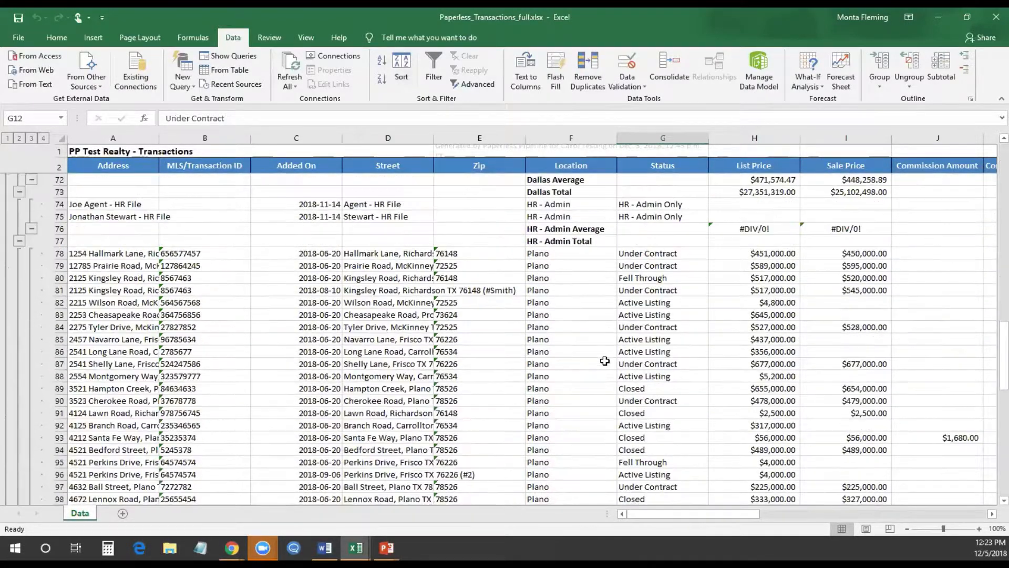
scroll(605, 361, "down", 7)
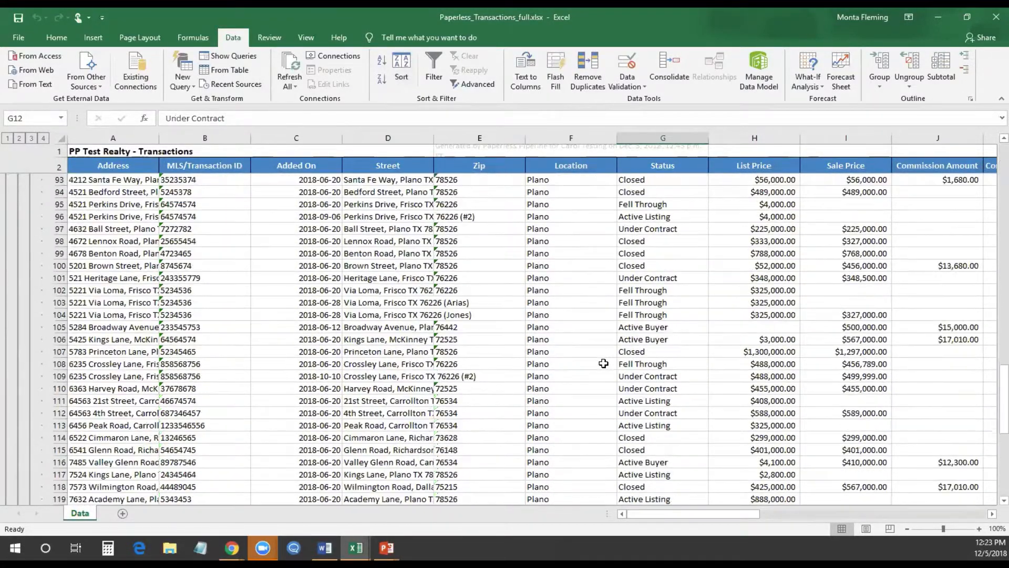
scroll(603, 363, "down", 10)
scroll(602, 364, "up", 4)
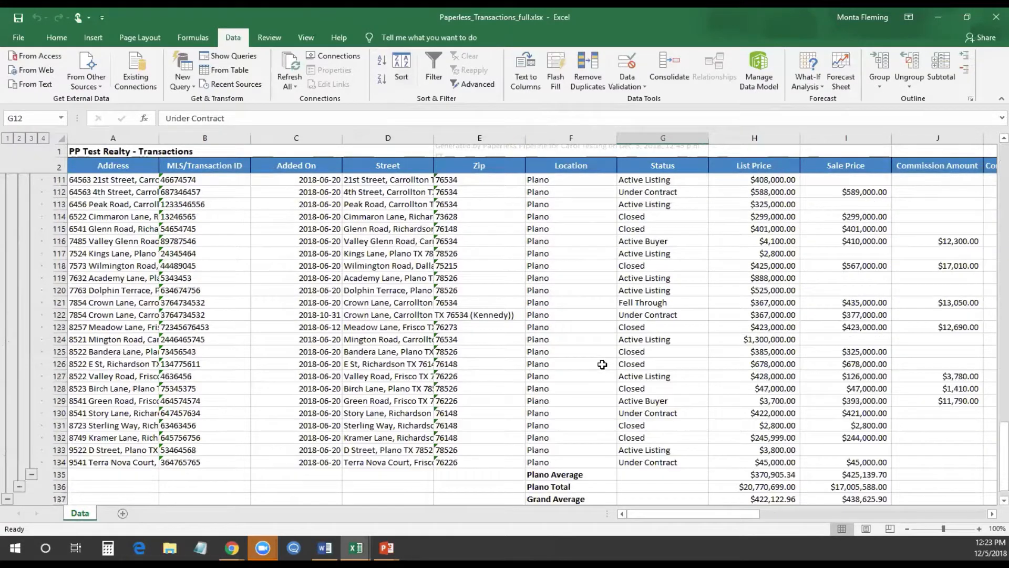
scroll(602, 364, "up", 20)
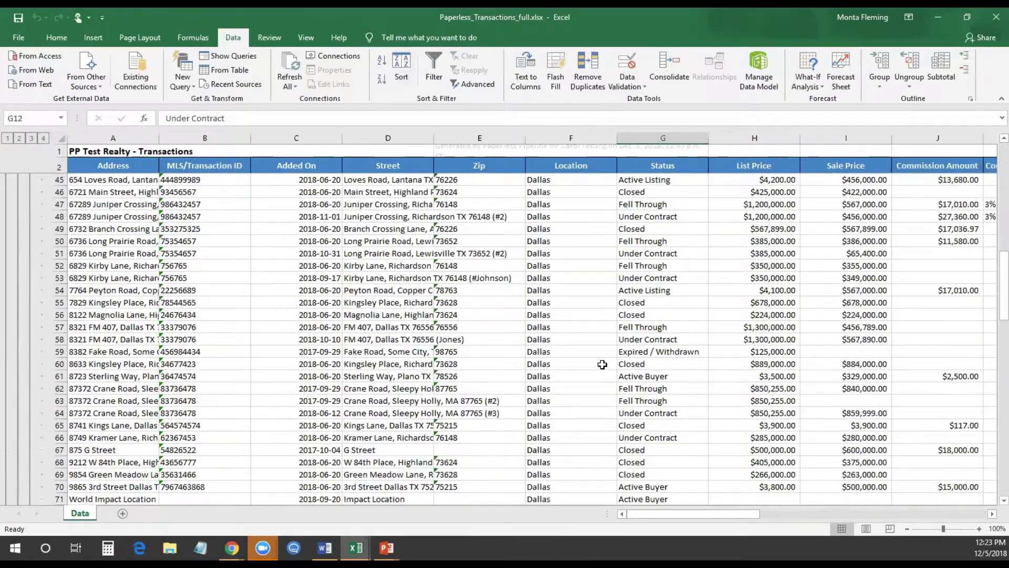
scroll(602, 364, "up", 14)
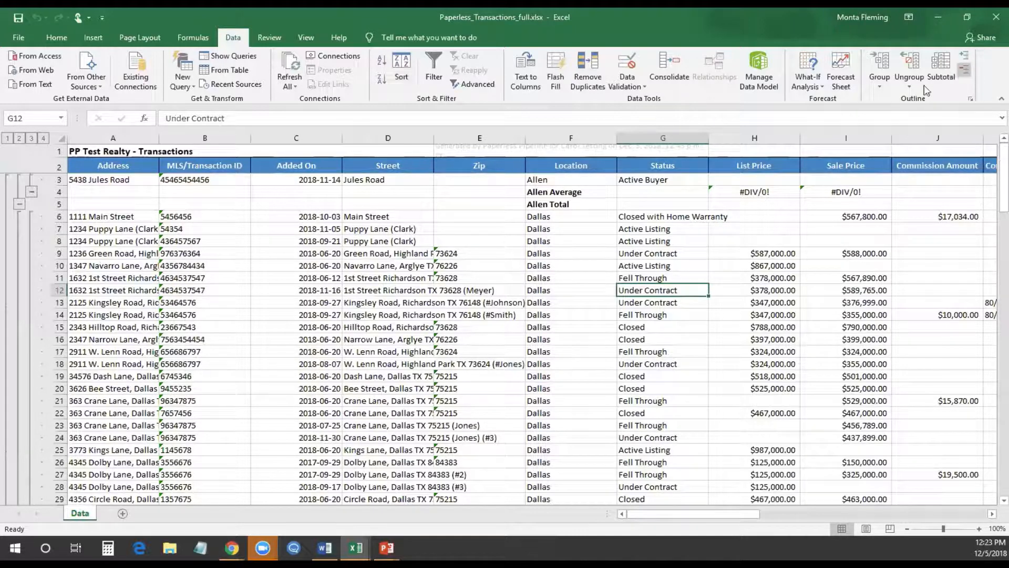
Collapse the sheet to outline level 2 and inspect the List and Sale Price subtotal cells
left_click(61, 138)
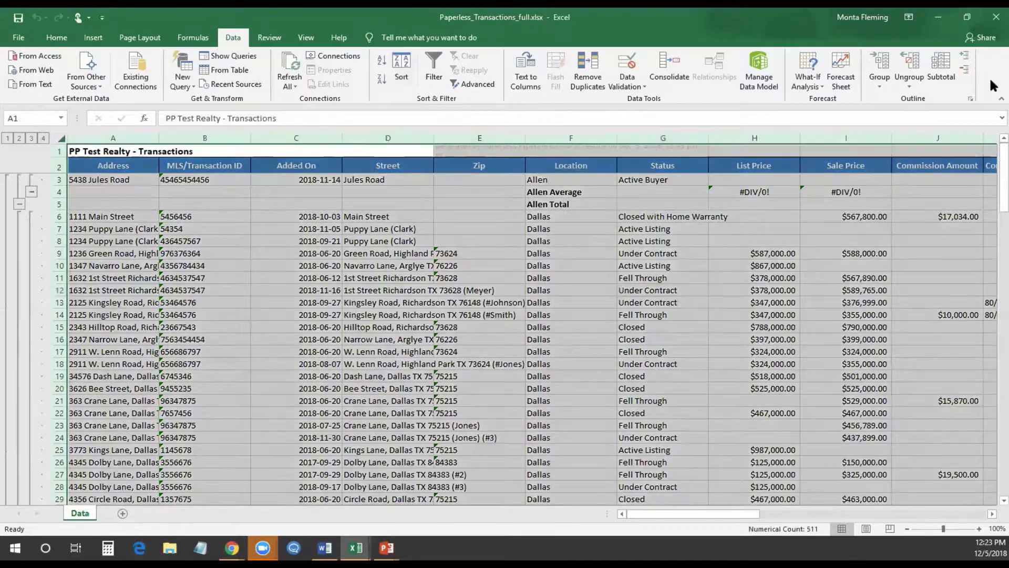
left_click(964, 70)
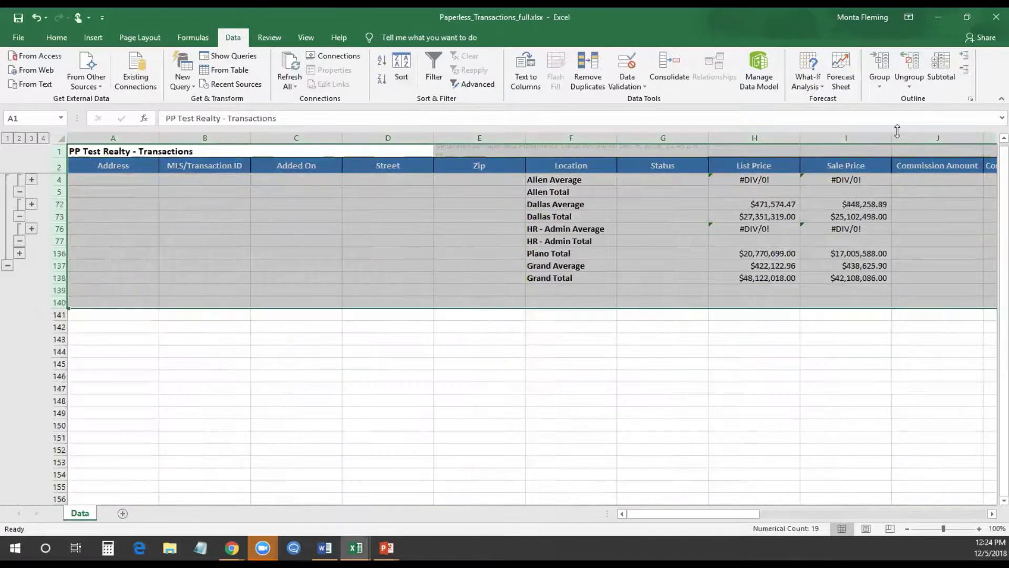
left_click(623, 438)
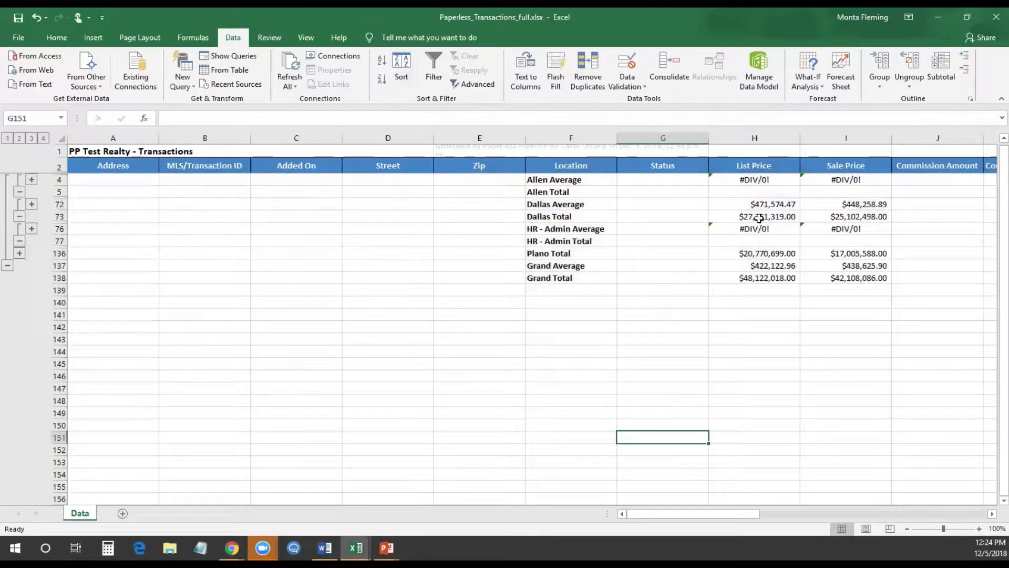
left_click_drag(750, 230, 830, 218)
left_click(831, 230)
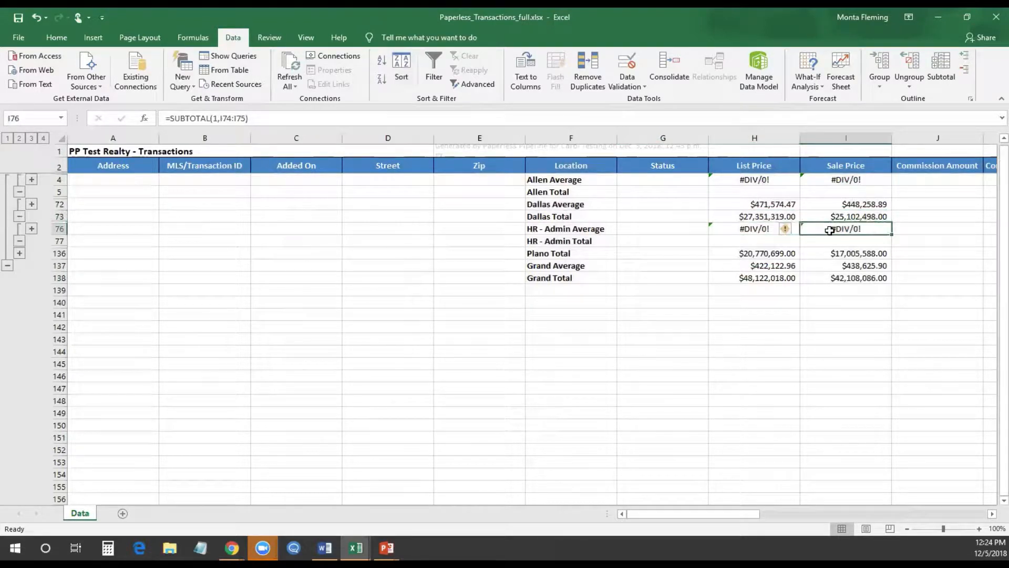
left_click(828, 322)
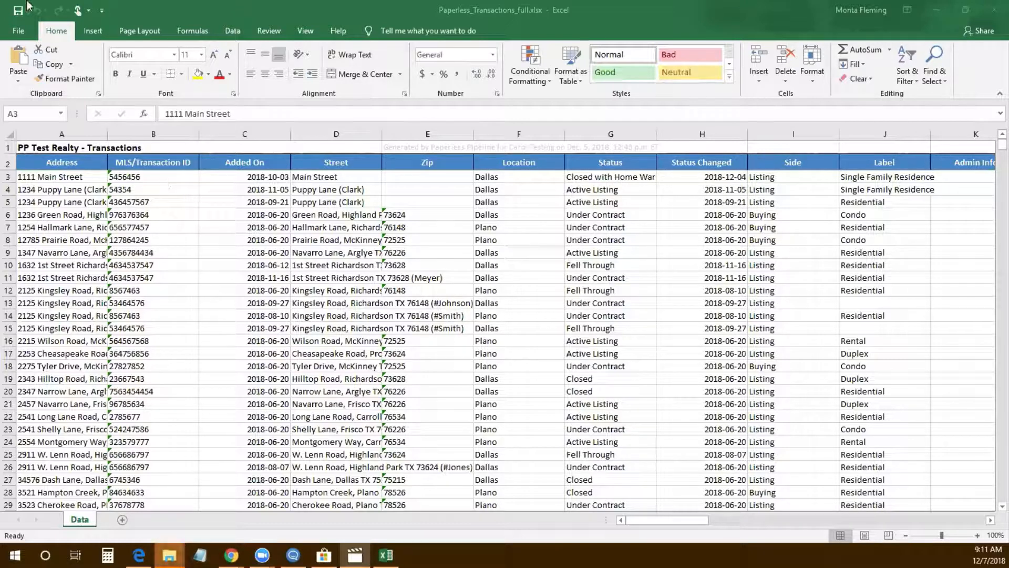
left_click(17, 33)
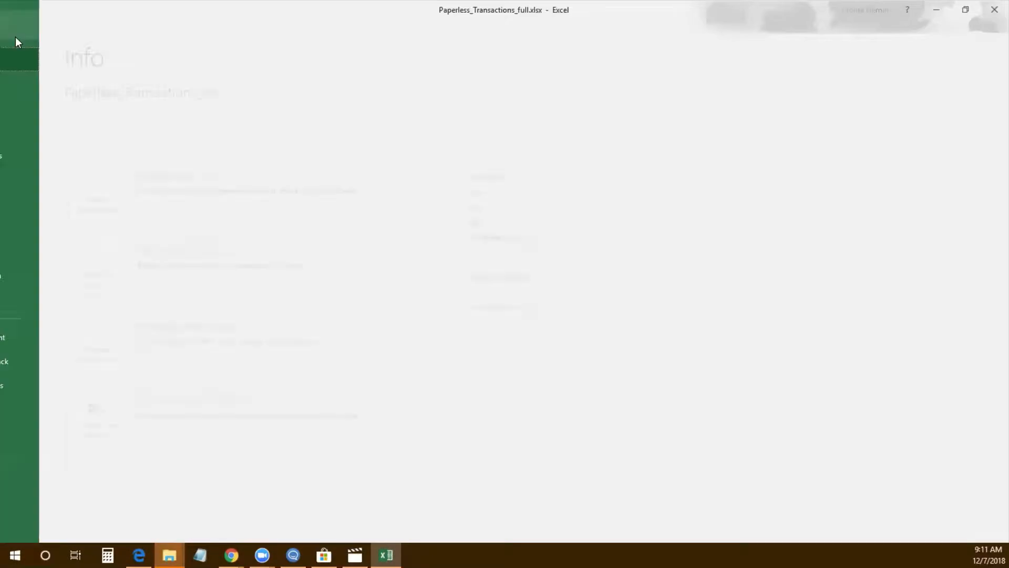
left_click(36, 109)
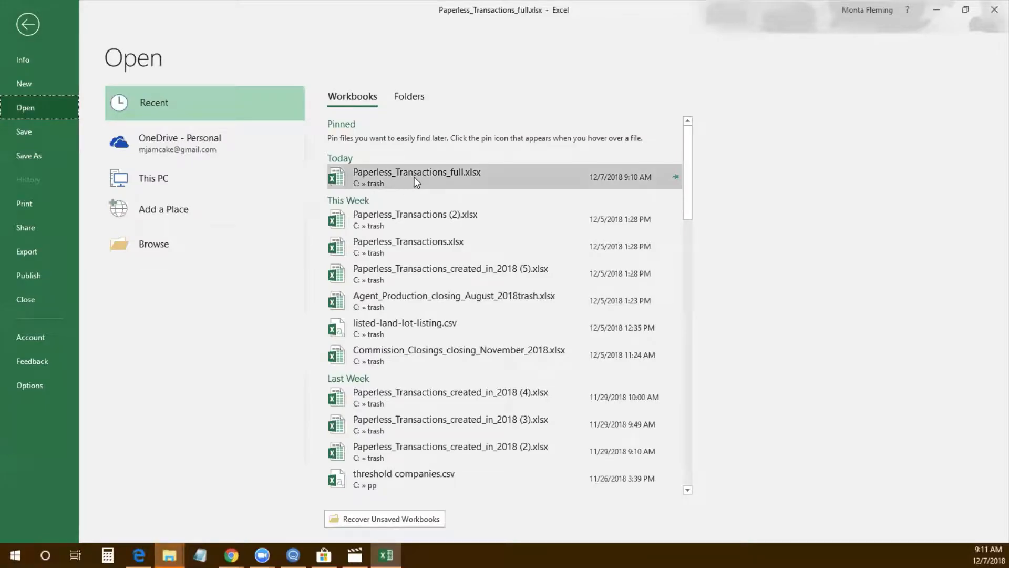
left_click(416, 182)
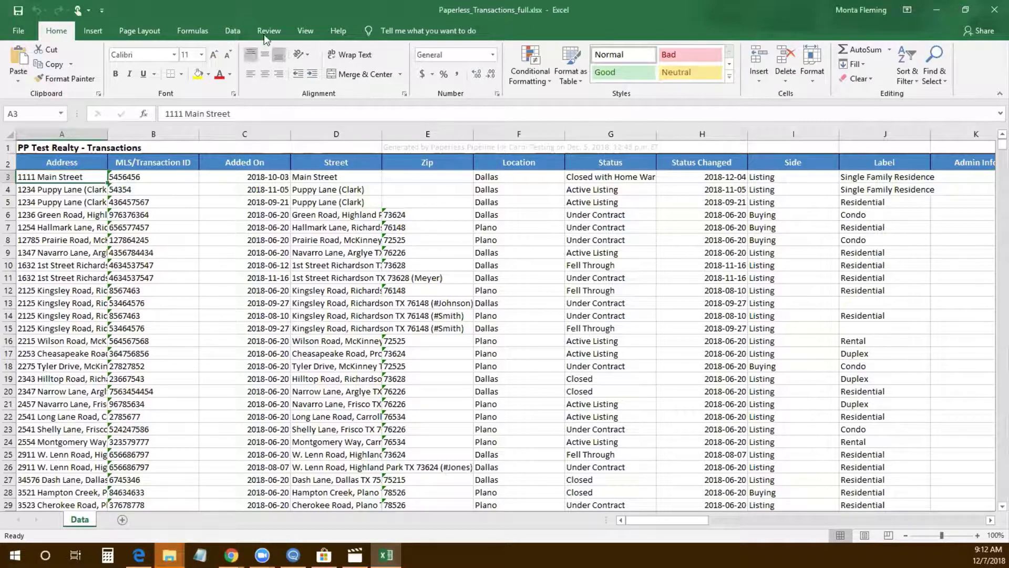
Start recording a macro named Demo with shortcut Ctrl+W, stored in the Personal Macro Workbook
left_click(306, 29)
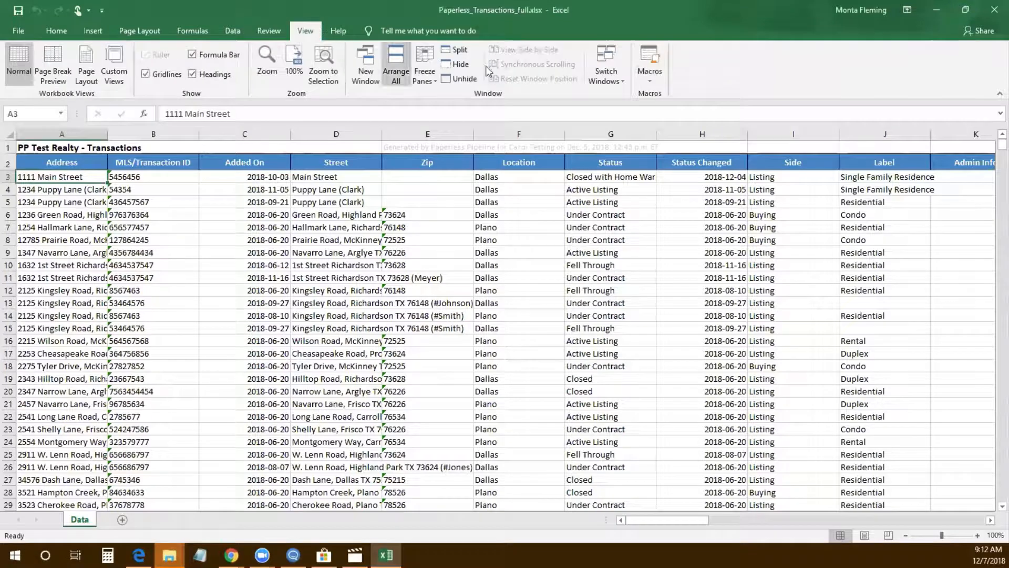
left_click(652, 80)
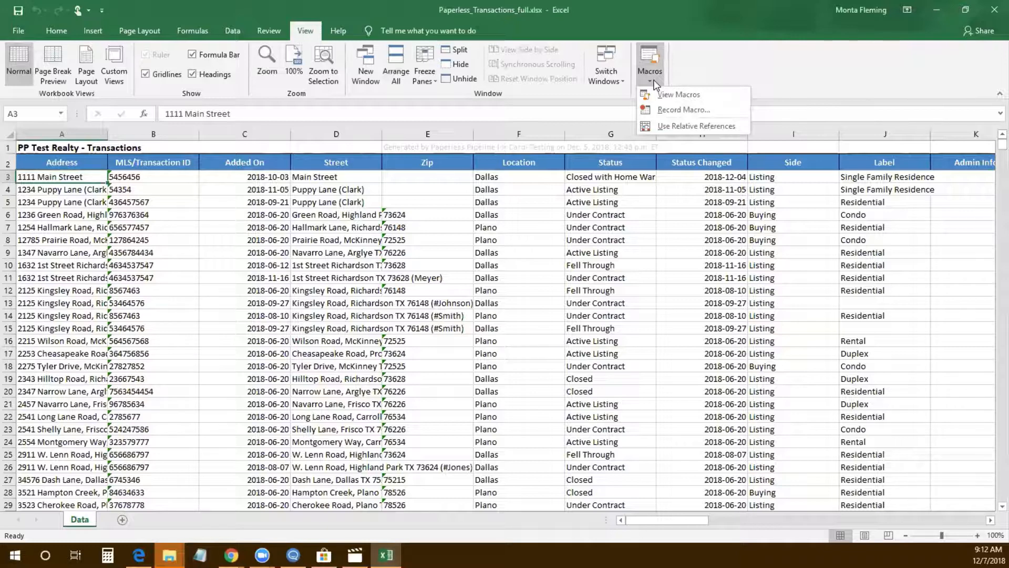
left_click(671, 110)
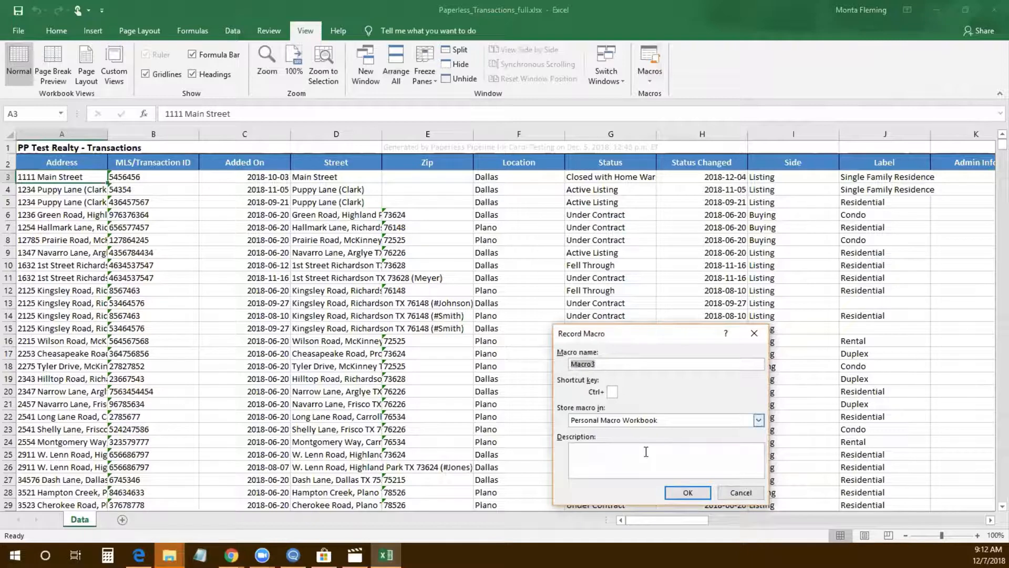
type("Demo")
key("Tab")
type("w")
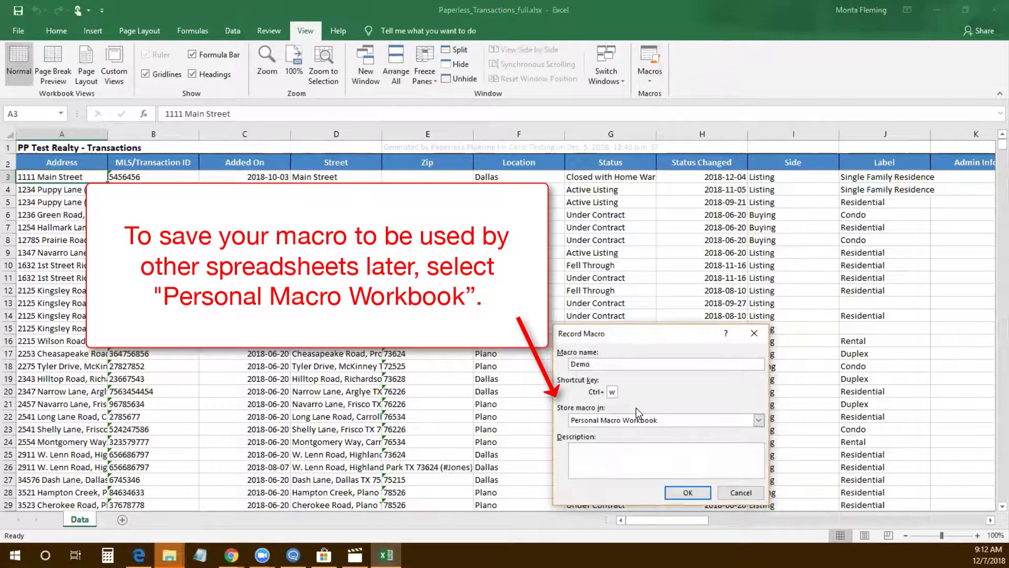
left_click(687, 492)
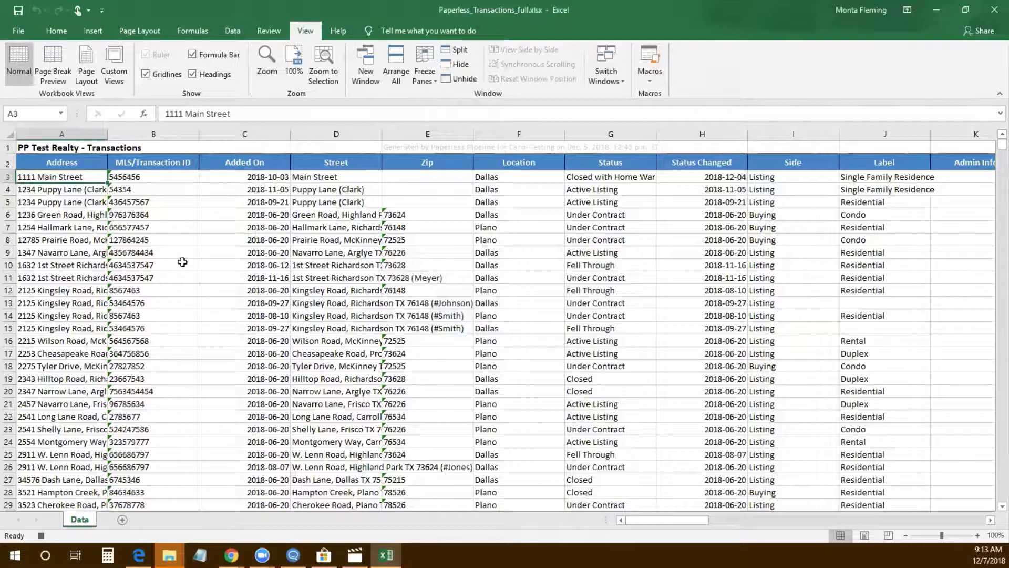
Unmerge the title cells in row 1
left_click(9, 148)
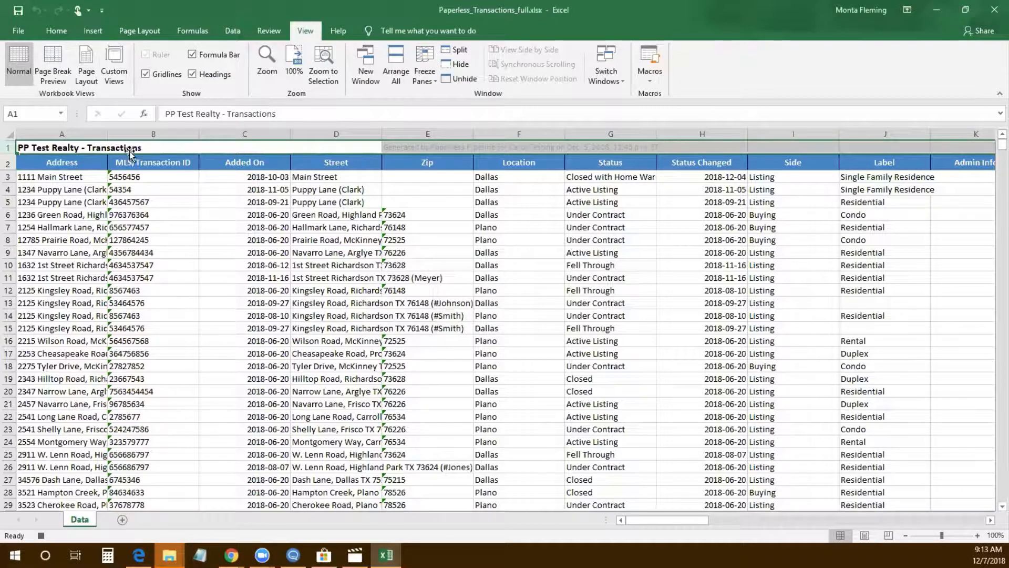
left_click(56, 33)
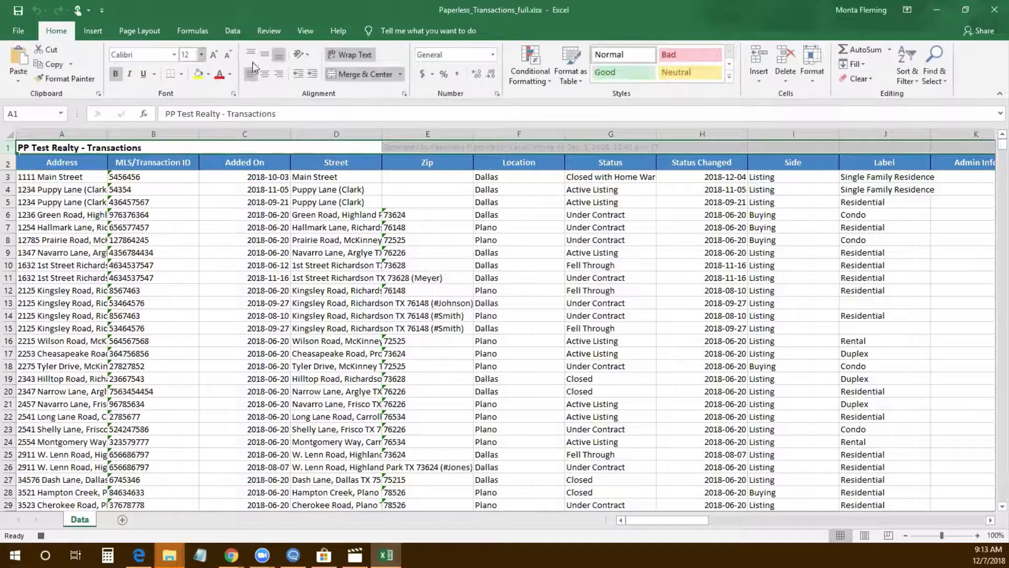
left_click(400, 74)
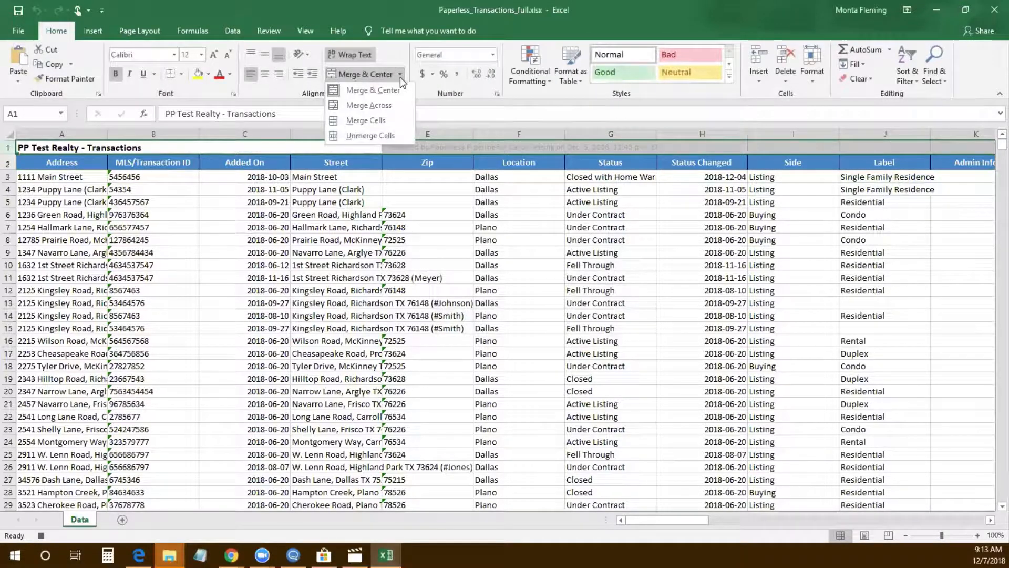
left_click(389, 135)
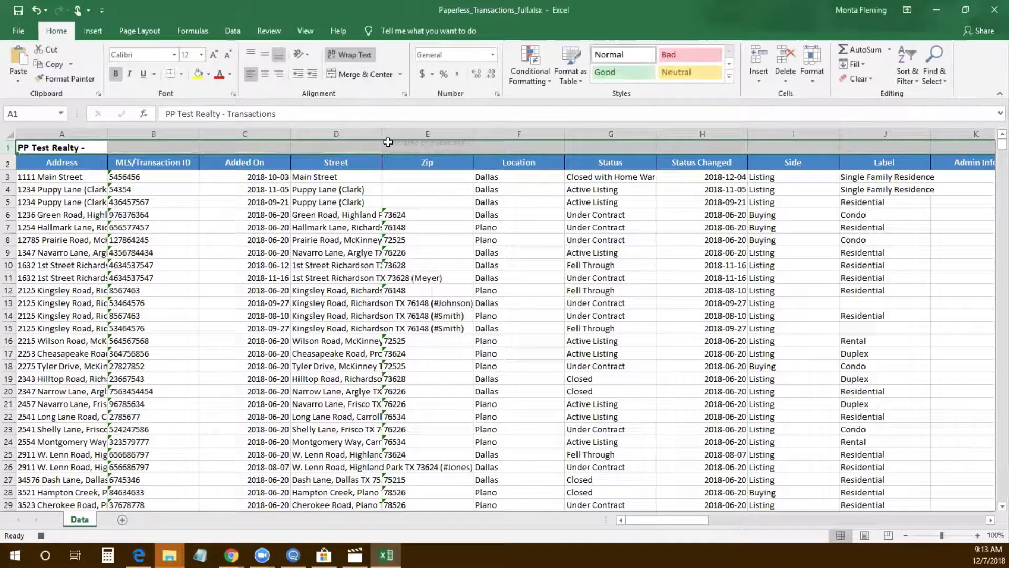
left_click(180, 262)
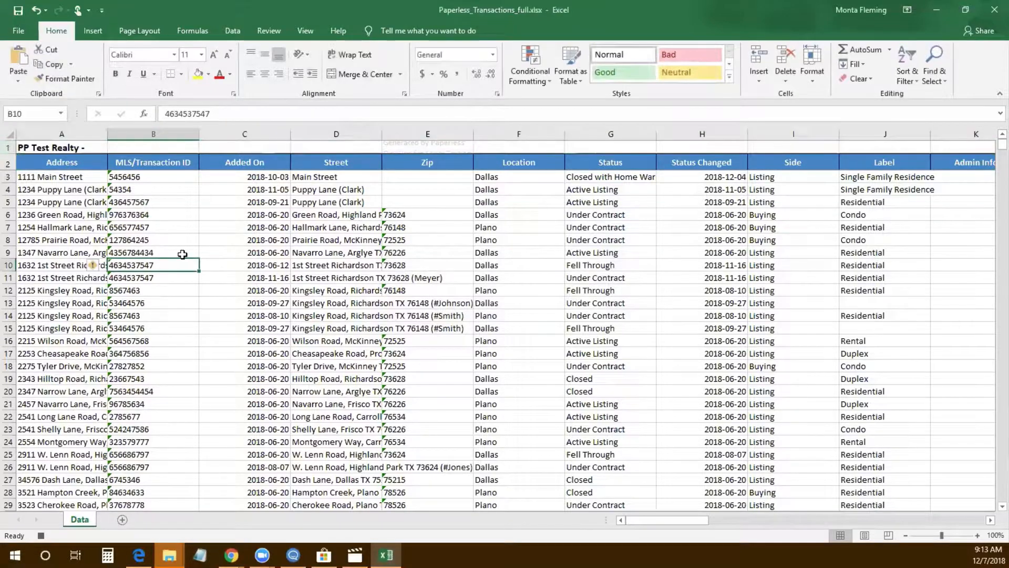
Autofit row 1's height so the wrapped PP Test Realty - Transactions title shows fully
left_click(9, 135)
double_click(10, 153)
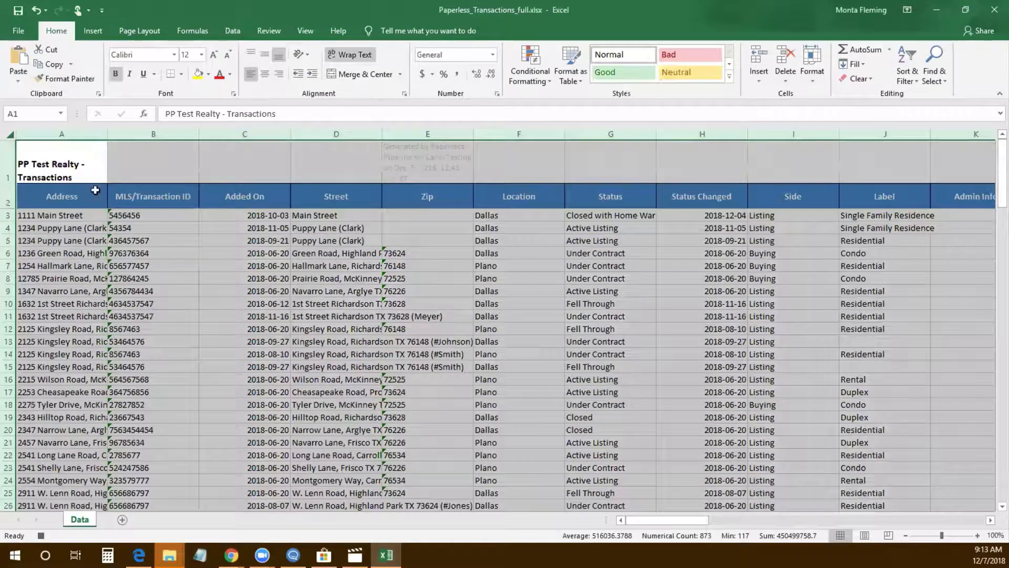
left_click(228, 270)
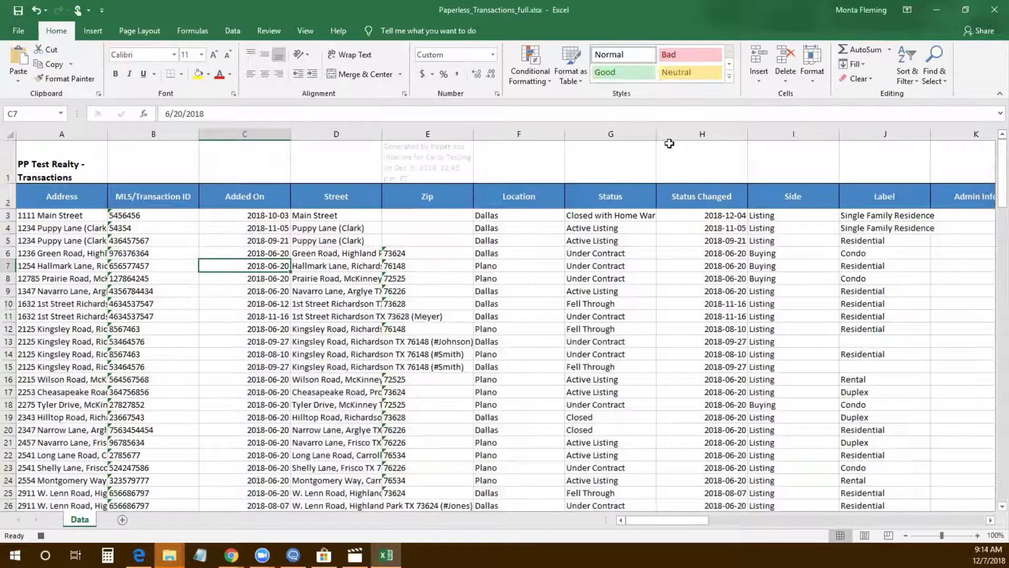
Delete the extra columns G and H that follow Commission Amount
mouse_move(614, 134)
left_mouse_down()
mouse_move(994, 140)
mouse_move(356, 180)
mouse_move(225, 175)
mouse_move(231, 158)
left_mouse_up()
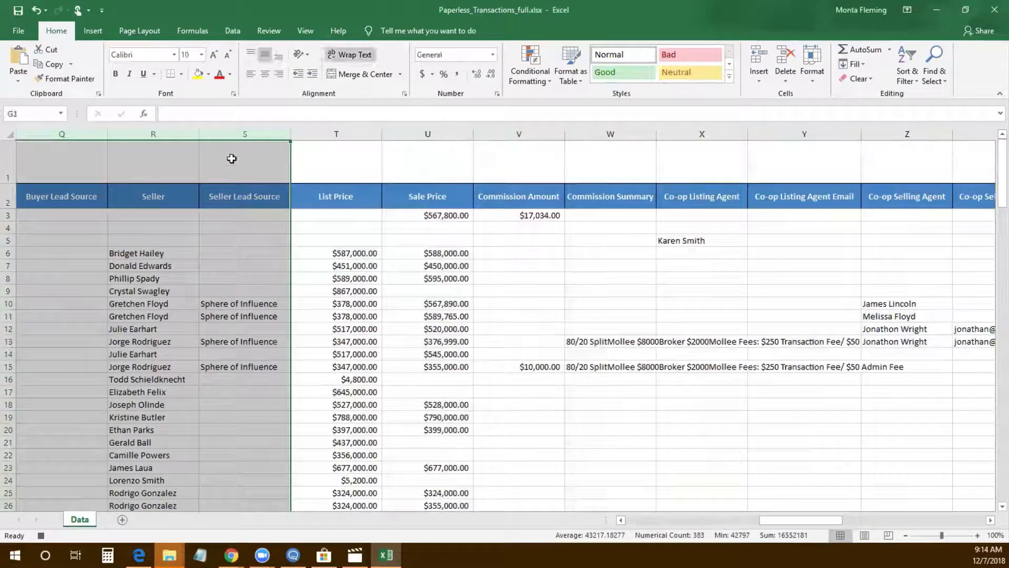
right_click(244, 134)
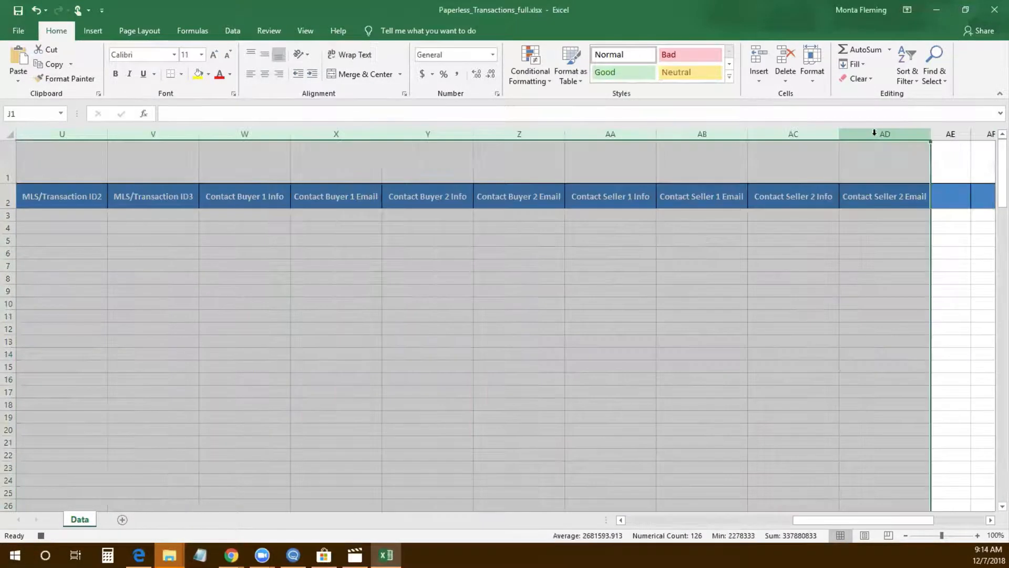
right_click(875, 135)
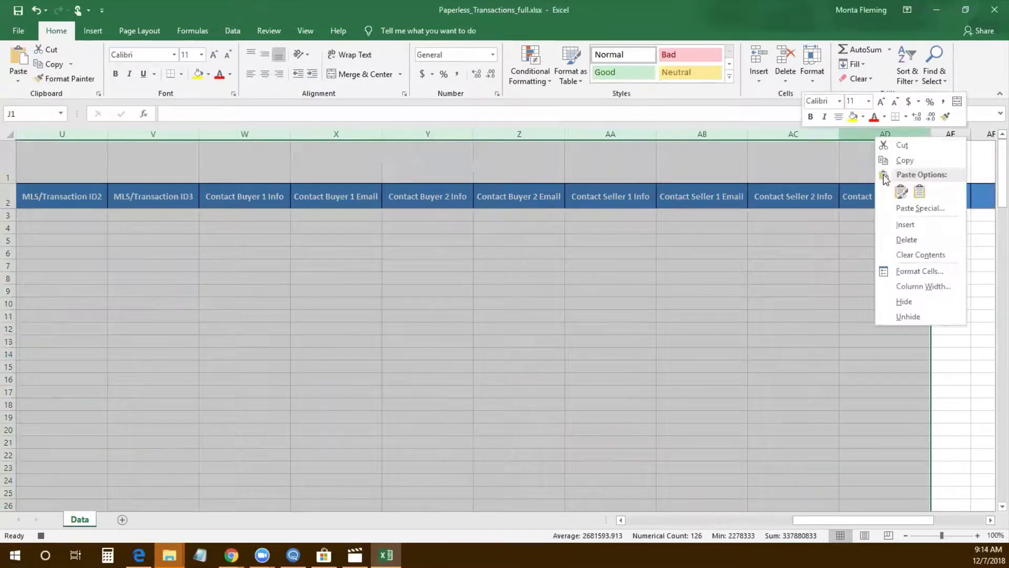
left_click(906, 226)
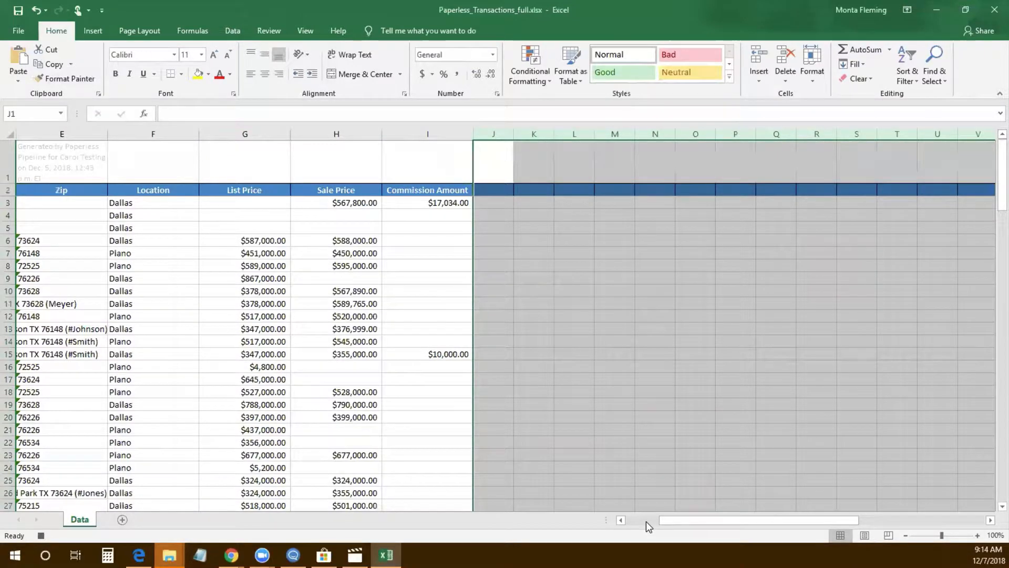
left_click(645, 521)
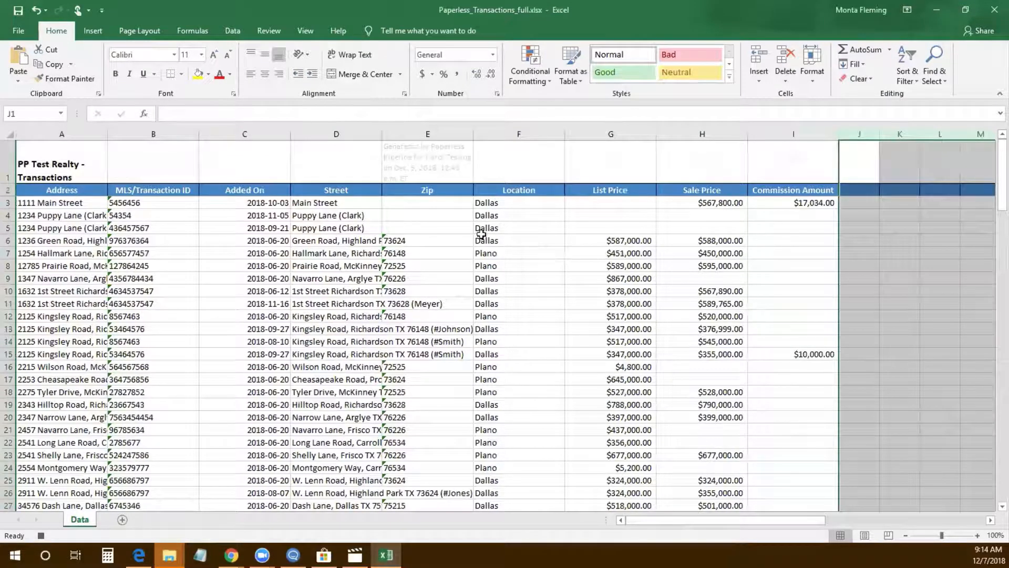
Sort the transaction data by Location, A to Z
left_click(413, 240)
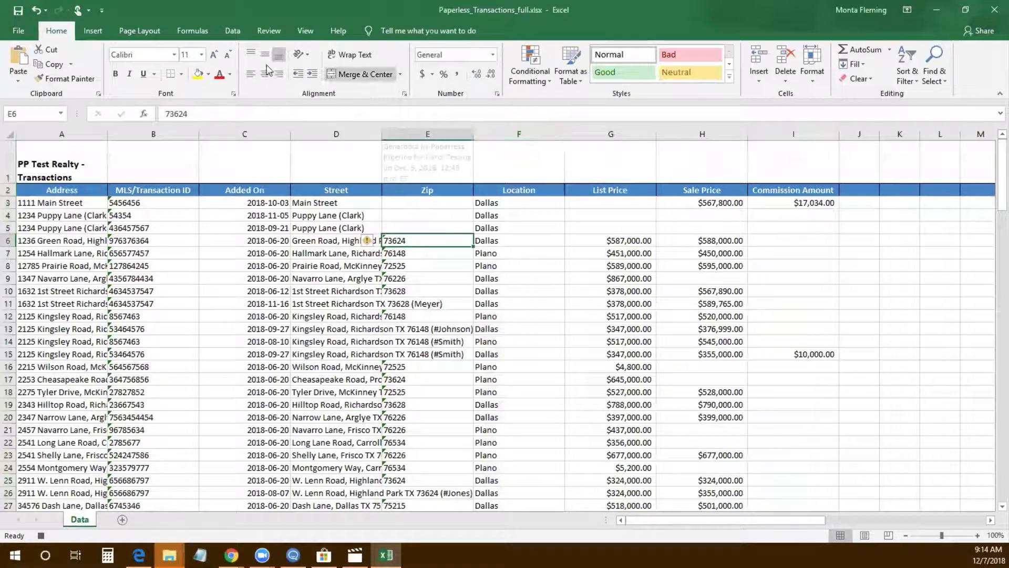
left_click(232, 30)
left_click(401, 66)
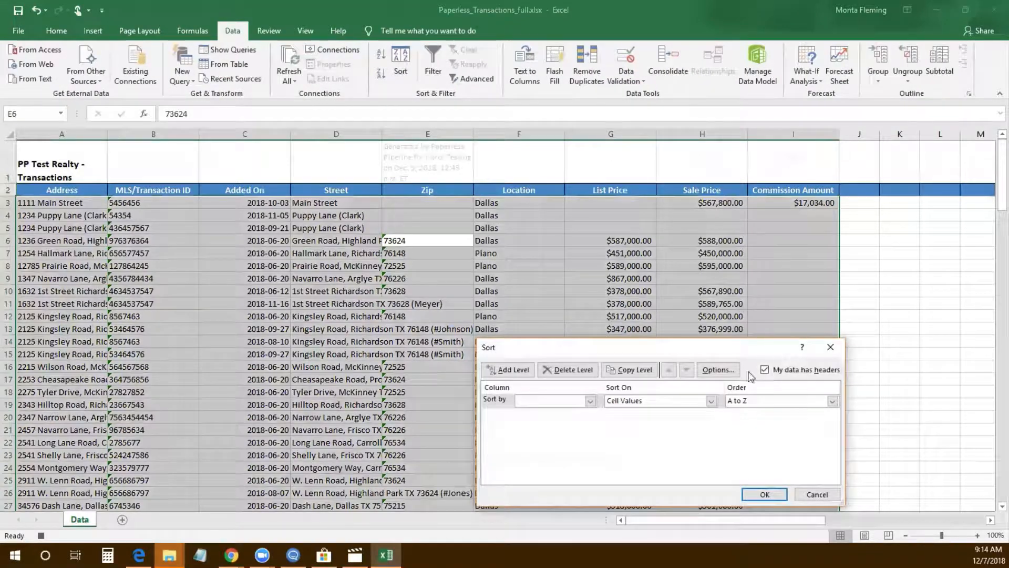
left_click(589, 400)
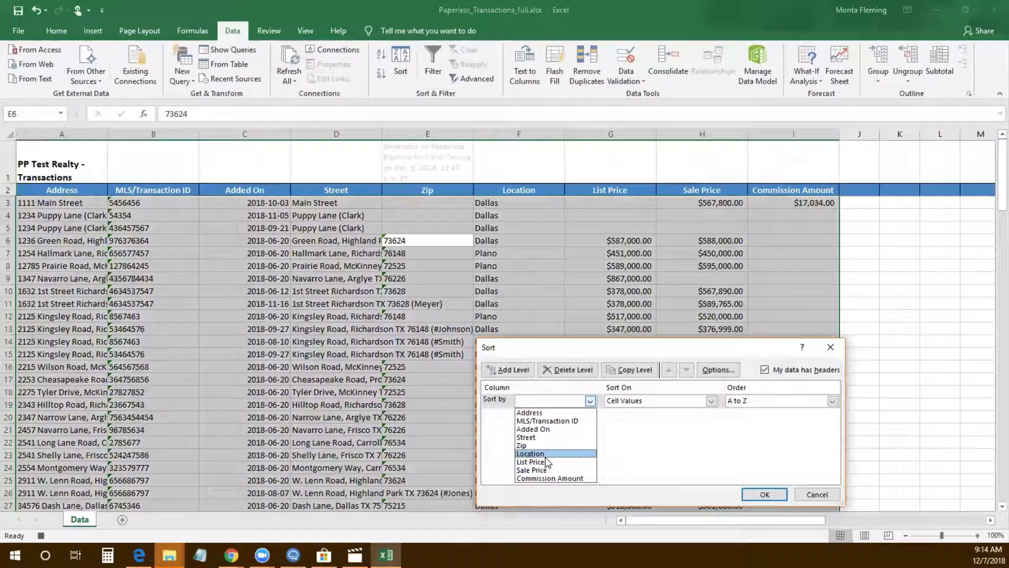
left_click(545, 456)
left_click(765, 494)
left_click(547, 377)
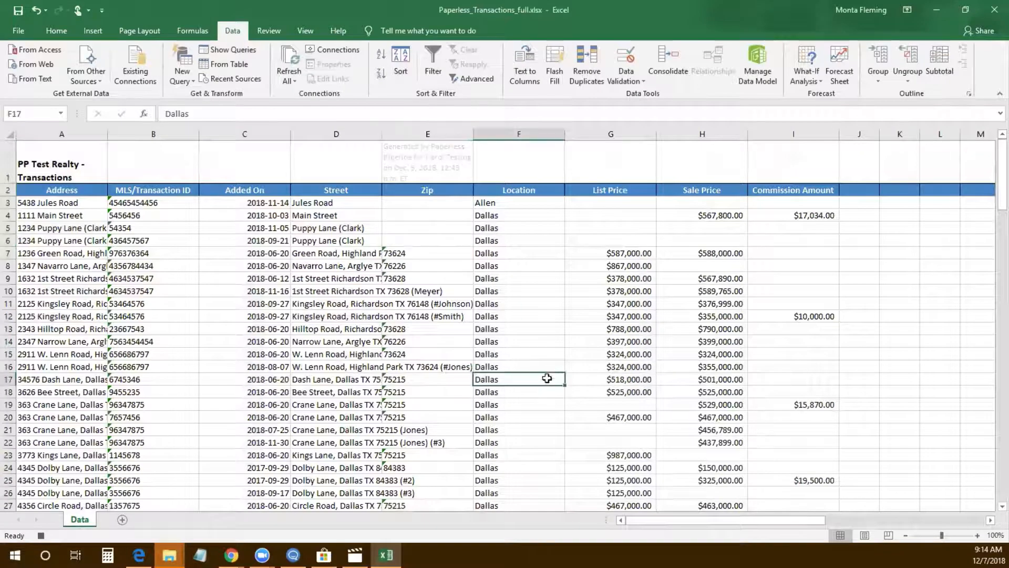
Add Sum subtotals at each change in Location for List Price, Sale Price and Commission Amount
left_click(939, 66)
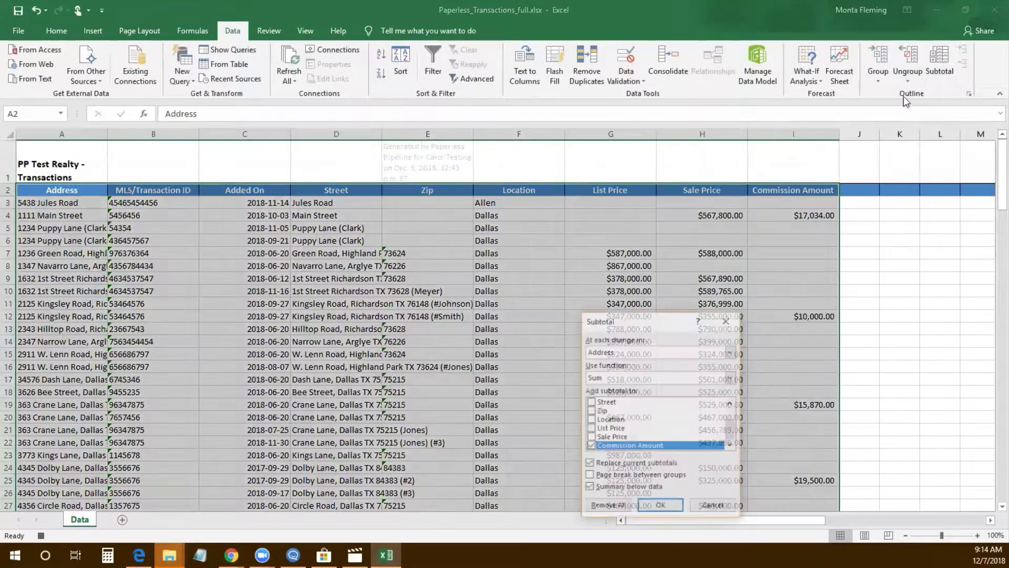
left_click(652, 354)
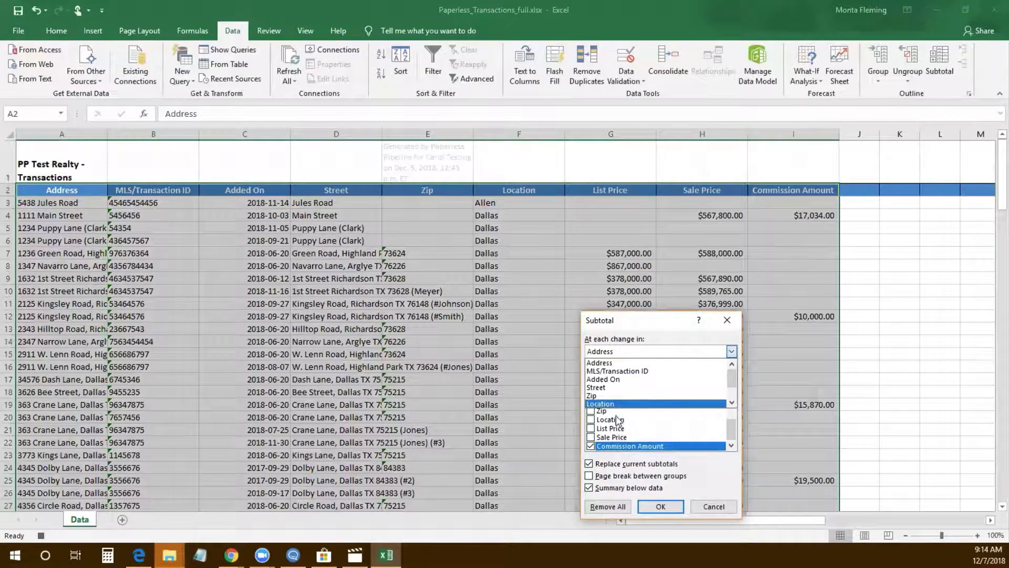
left_click(605, 403)
left_click(591, 428)
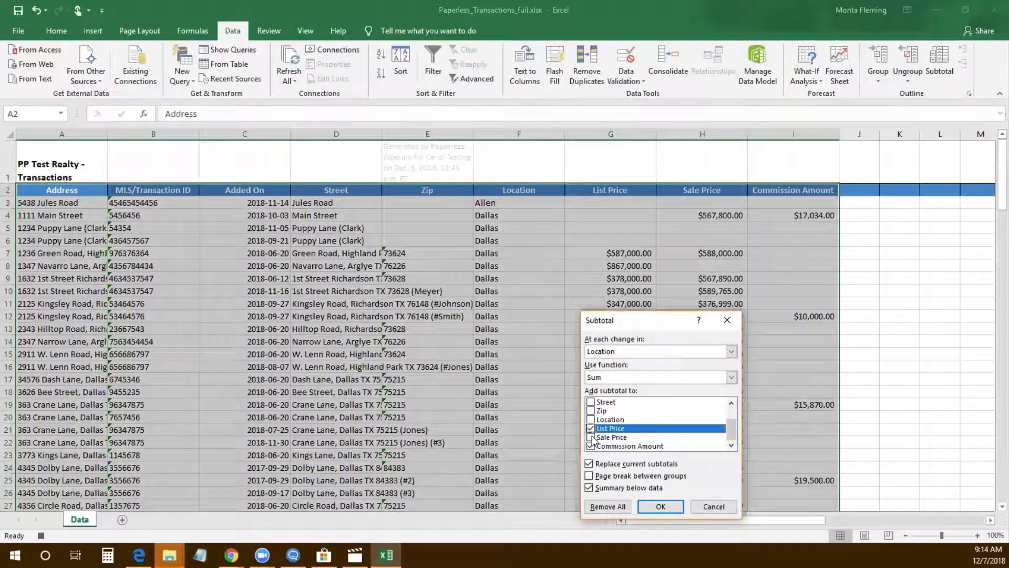
left_click(591, 437)
left_click(649, 507)
left_click(588, 379)
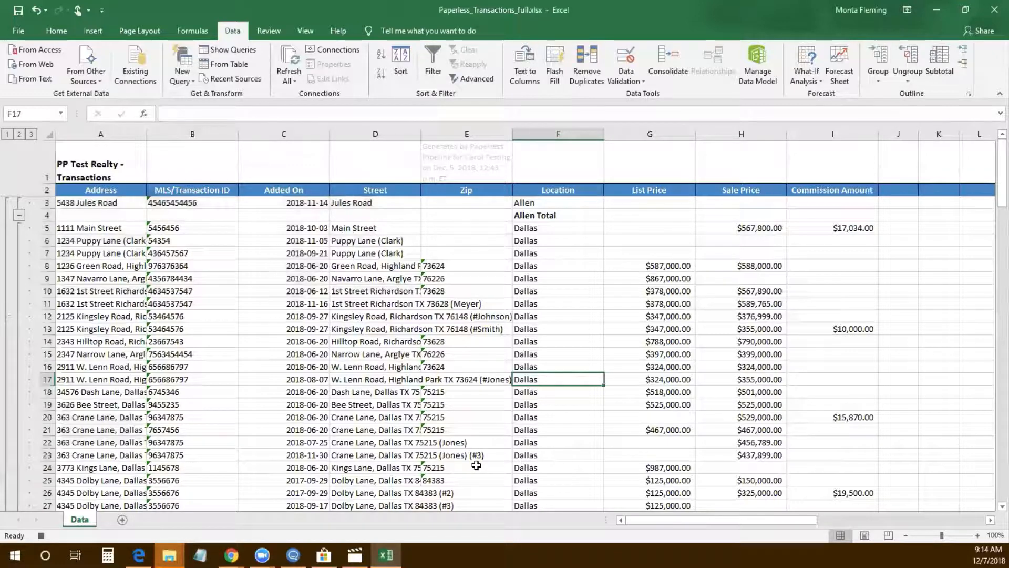
Stop the macro recording
left_click(304, 30)
left_click(650, 77)
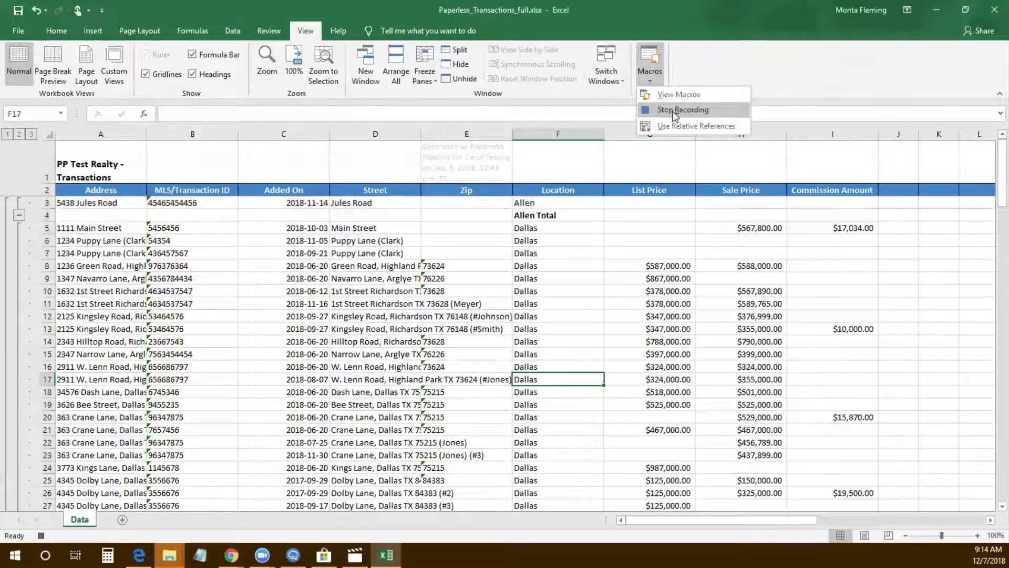
left_click(667, 110)
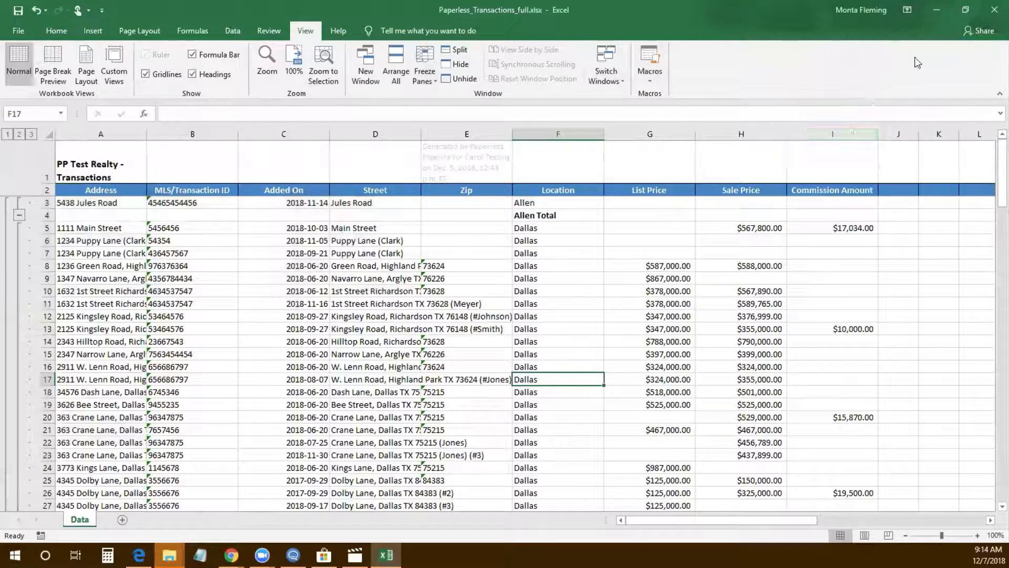
Close Excel, discarding workbook changes but saving the Personal Macro Workbook
left_click(991, 12)
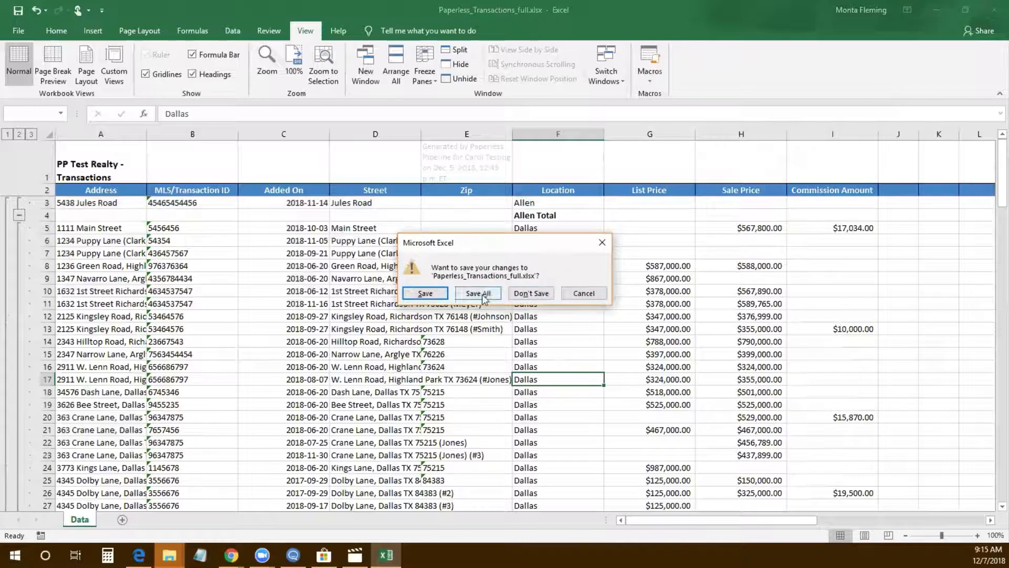
left_click(517, 298)
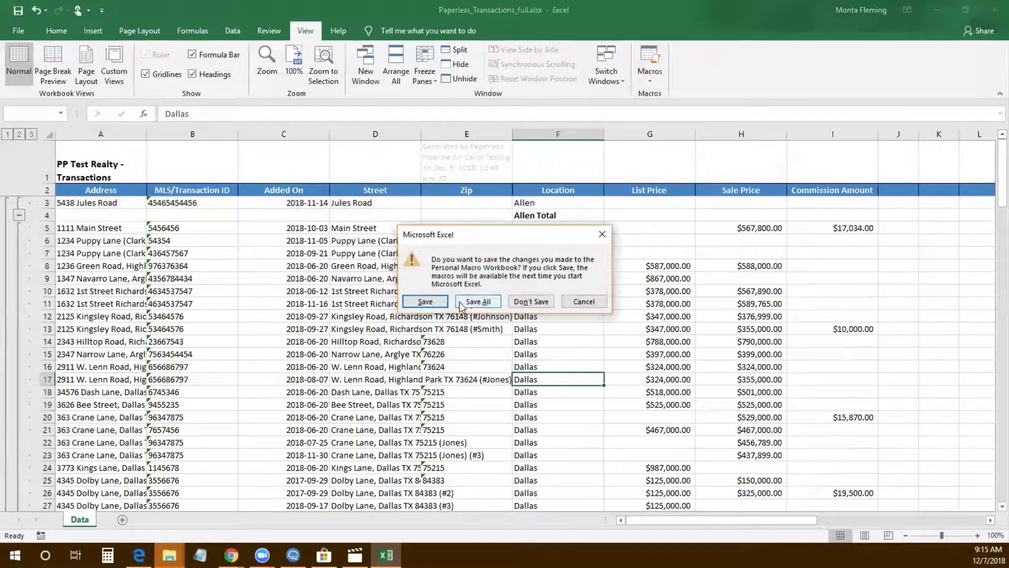
left_click(425, 302)
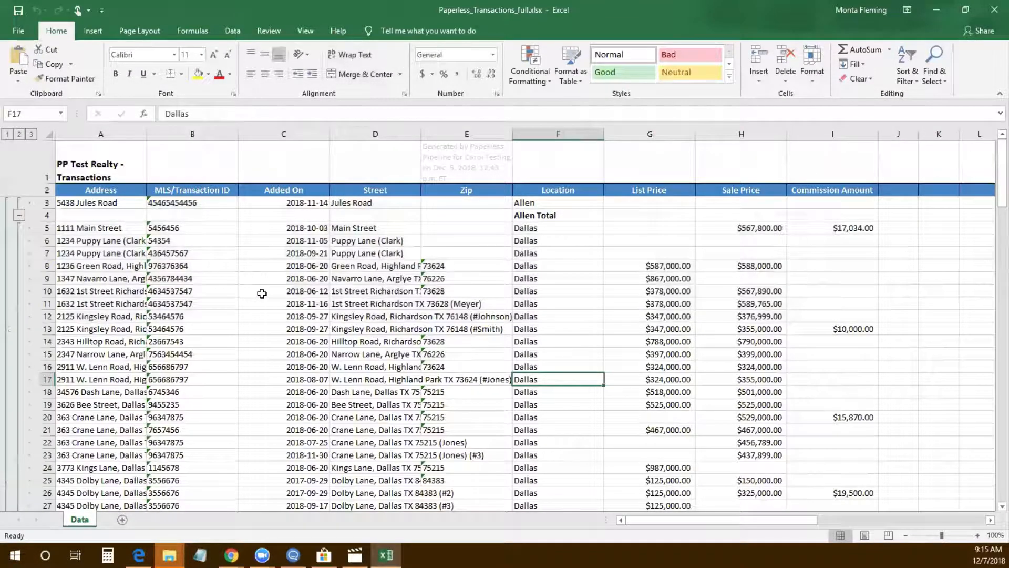
Run the PERSONAL.XLSB!Demo macro on the transactions sheet
left_click(304, 31)
left_click(650, 66)
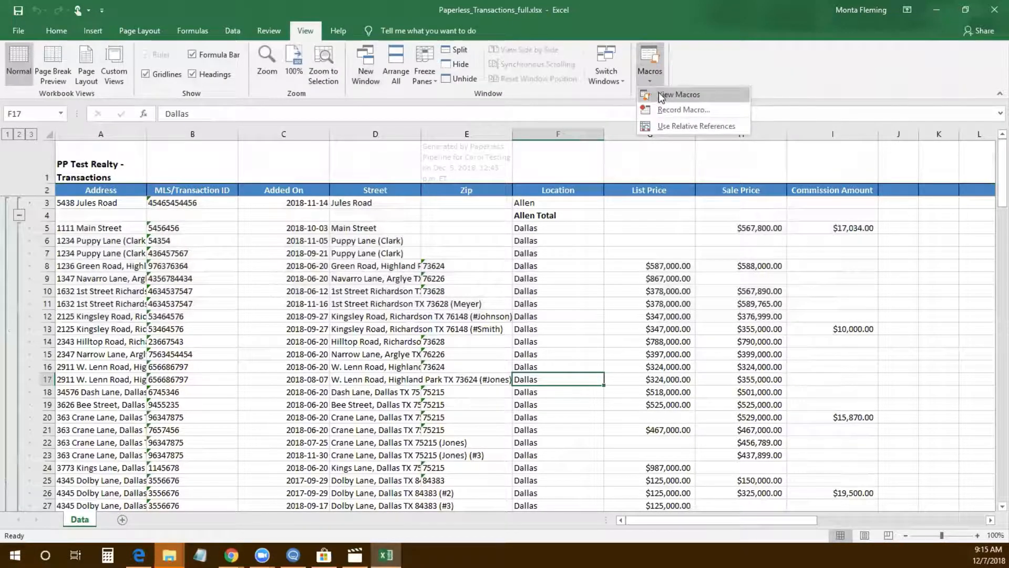
left_click(660, 94)
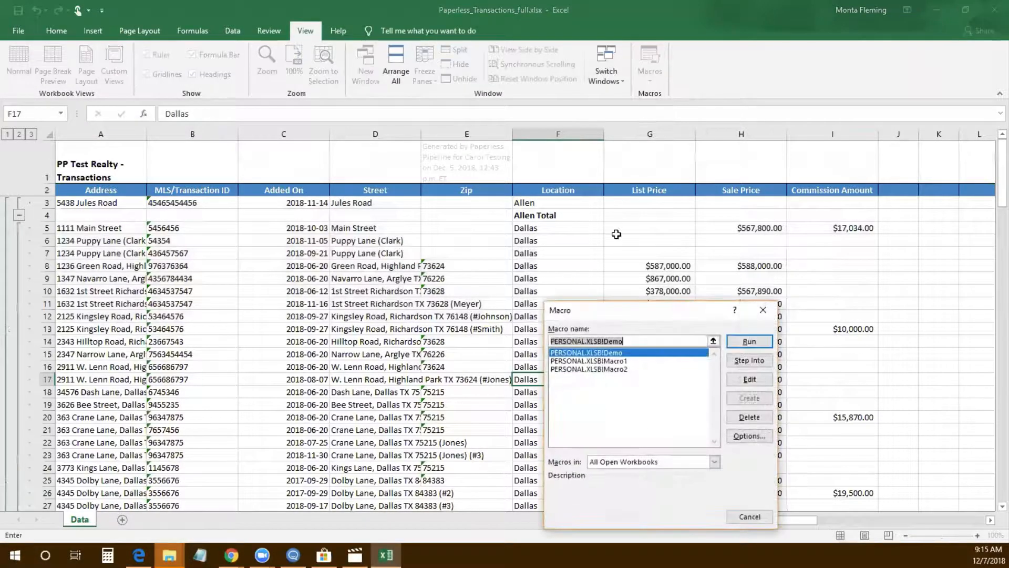
left_click(749, 342)
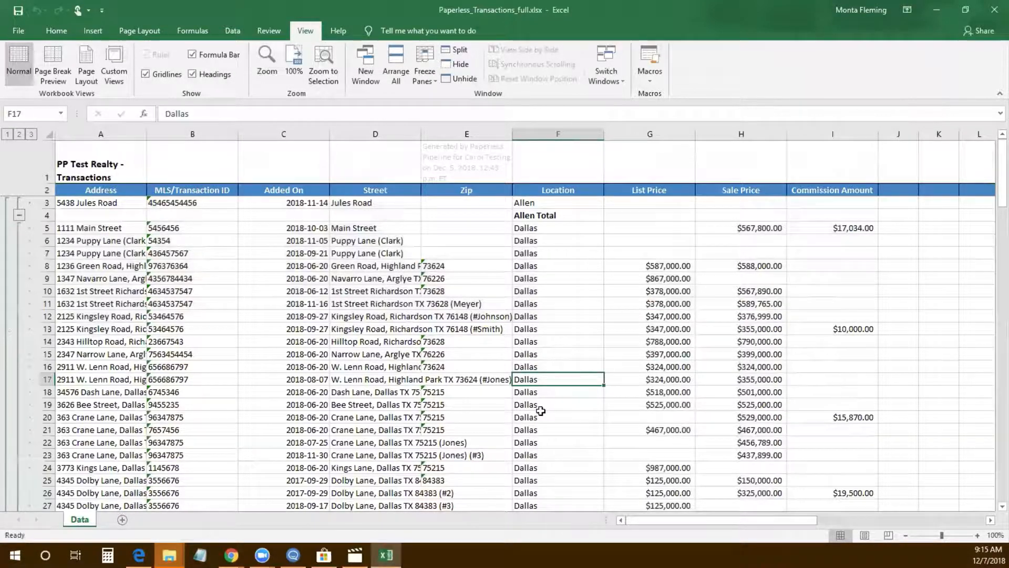
scroll(503, 358, "down", 14)
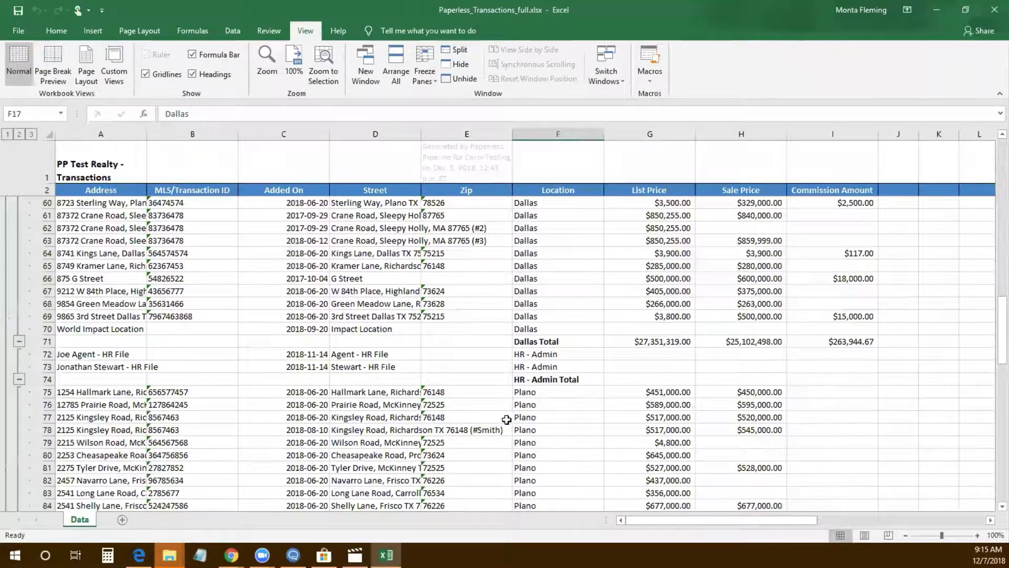
scroll(517, 421, "up", 6)
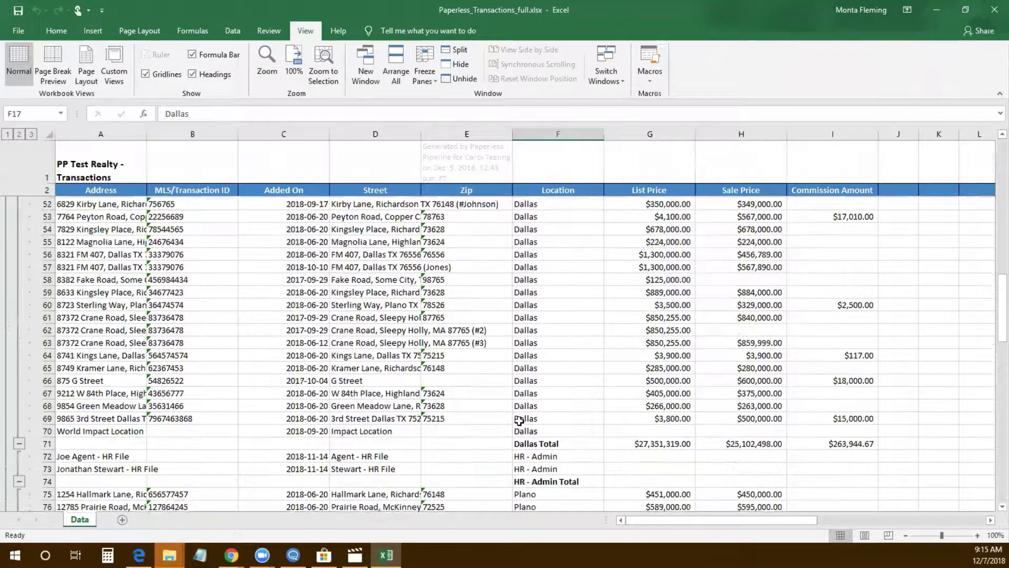
scroll(519, 419, "up", 13)
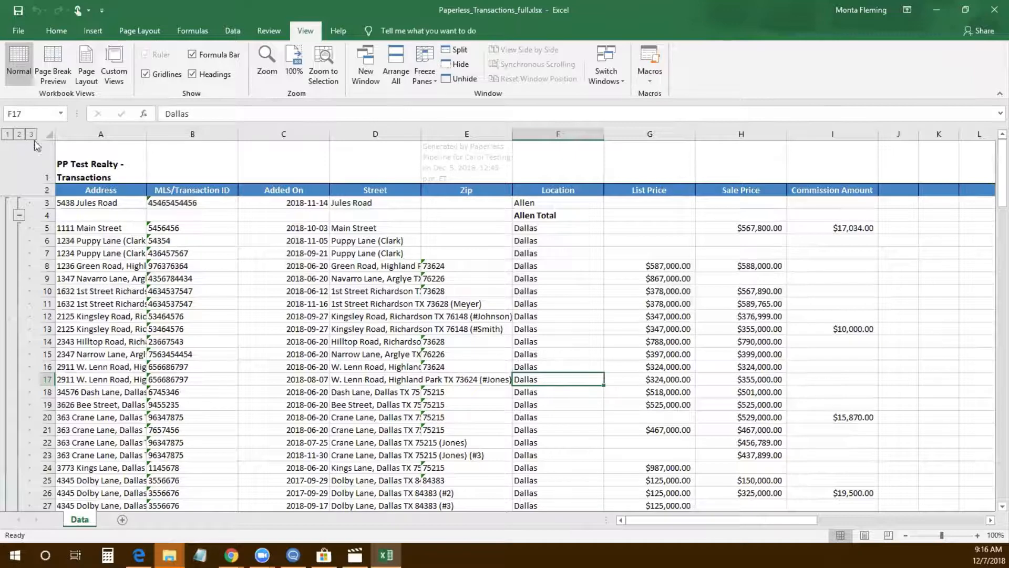
Collapse the whole sheet to outline level 2 to show only location totals
left_click(49, 134)
left_click(232, 30)
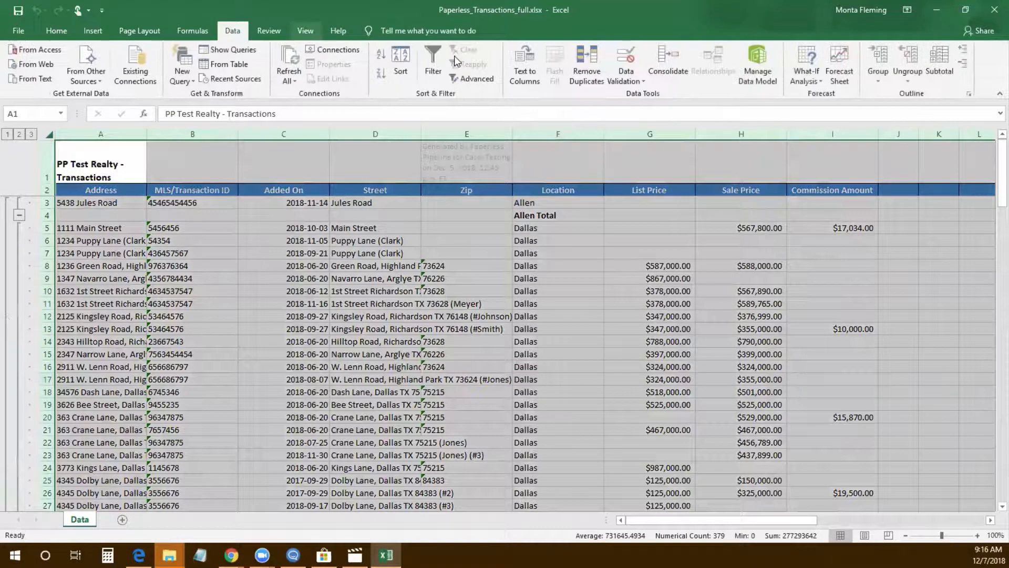
left_click(965, 64)
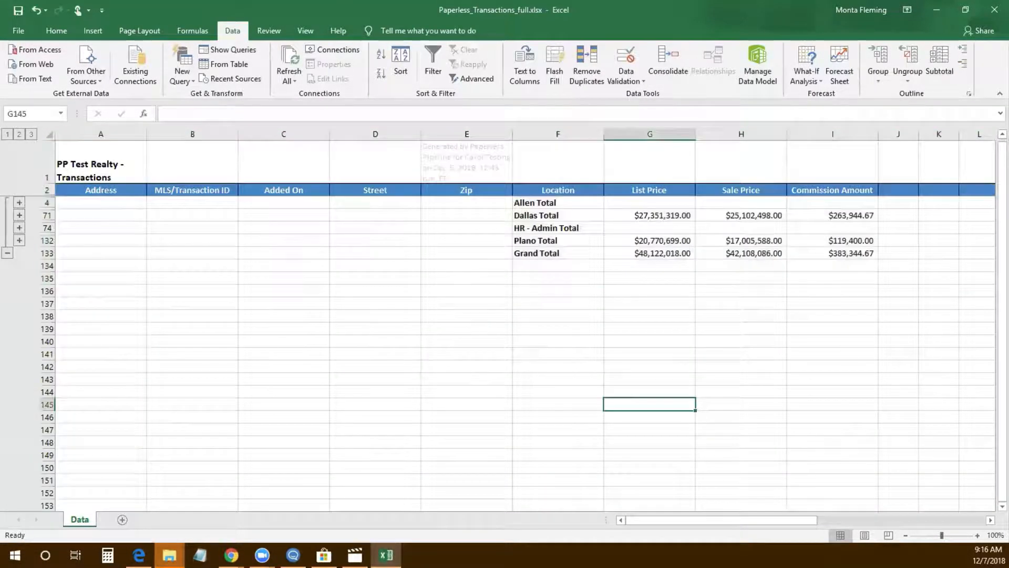